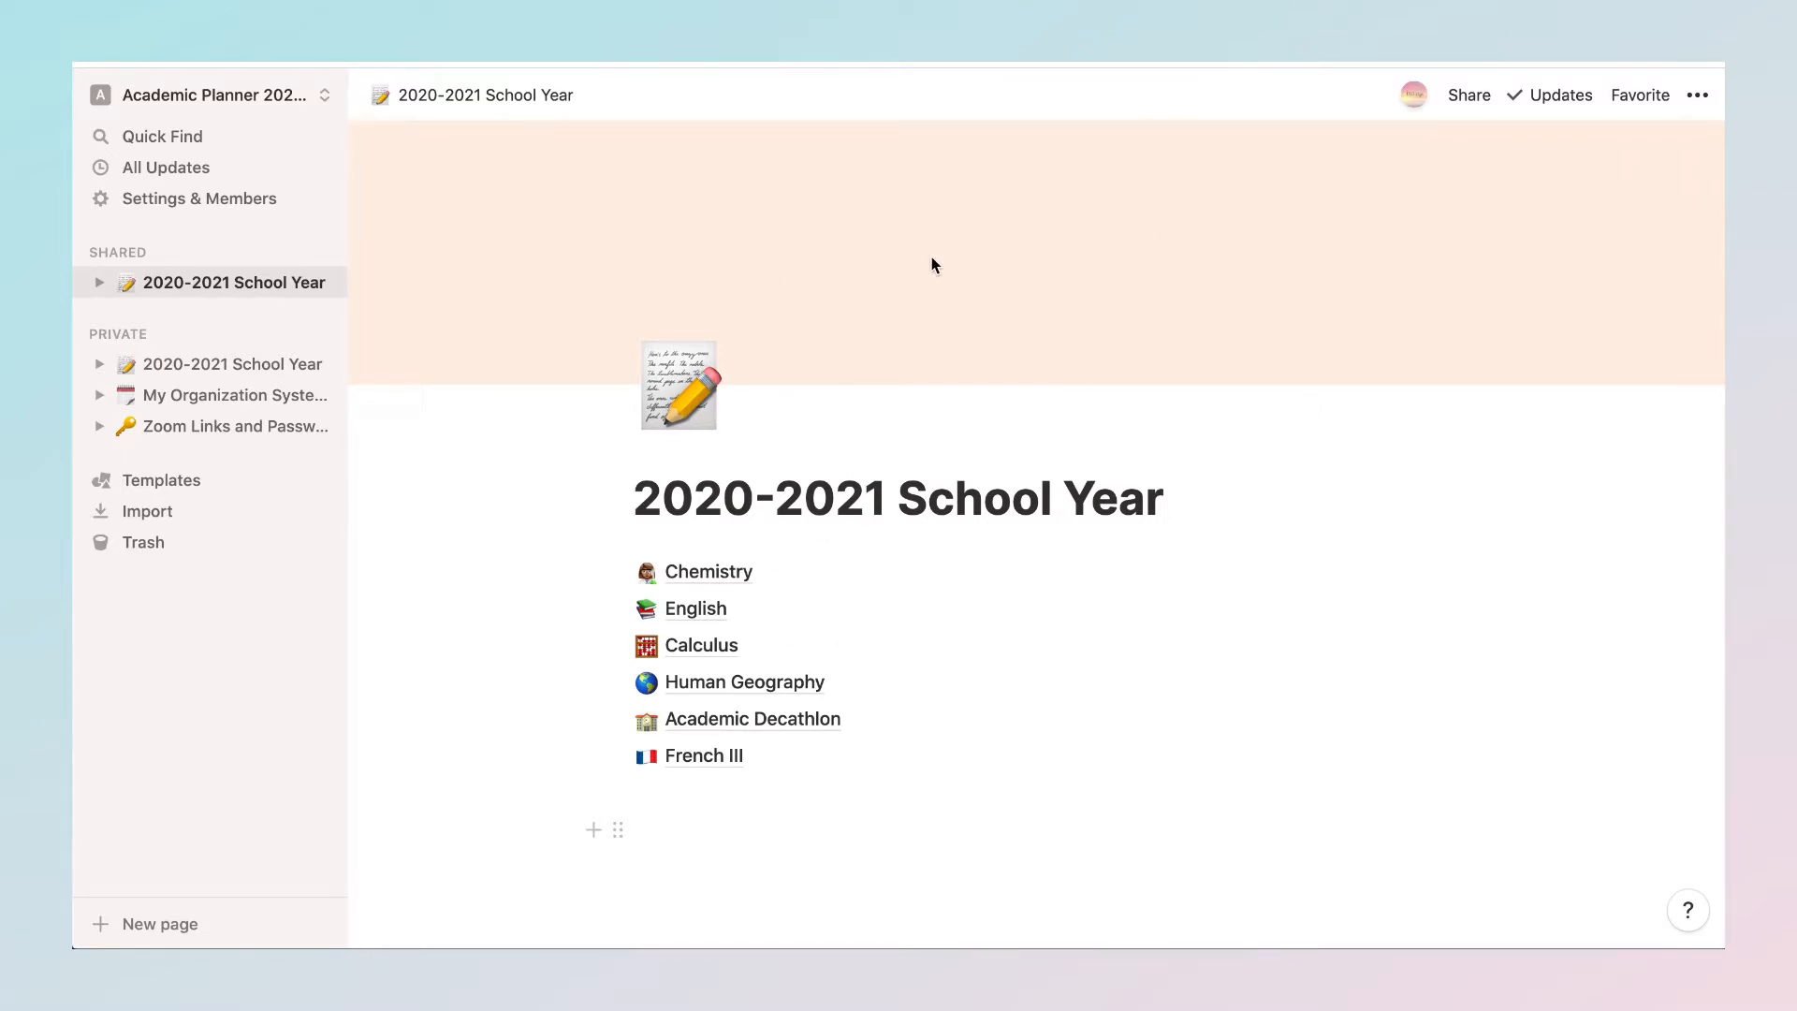
# Step: Browse the Education templates, previewing Class Notes, Grade Calculator, Personal CRM and Reading List, and close the gallery without using one
pyautogui.click(180, 483)
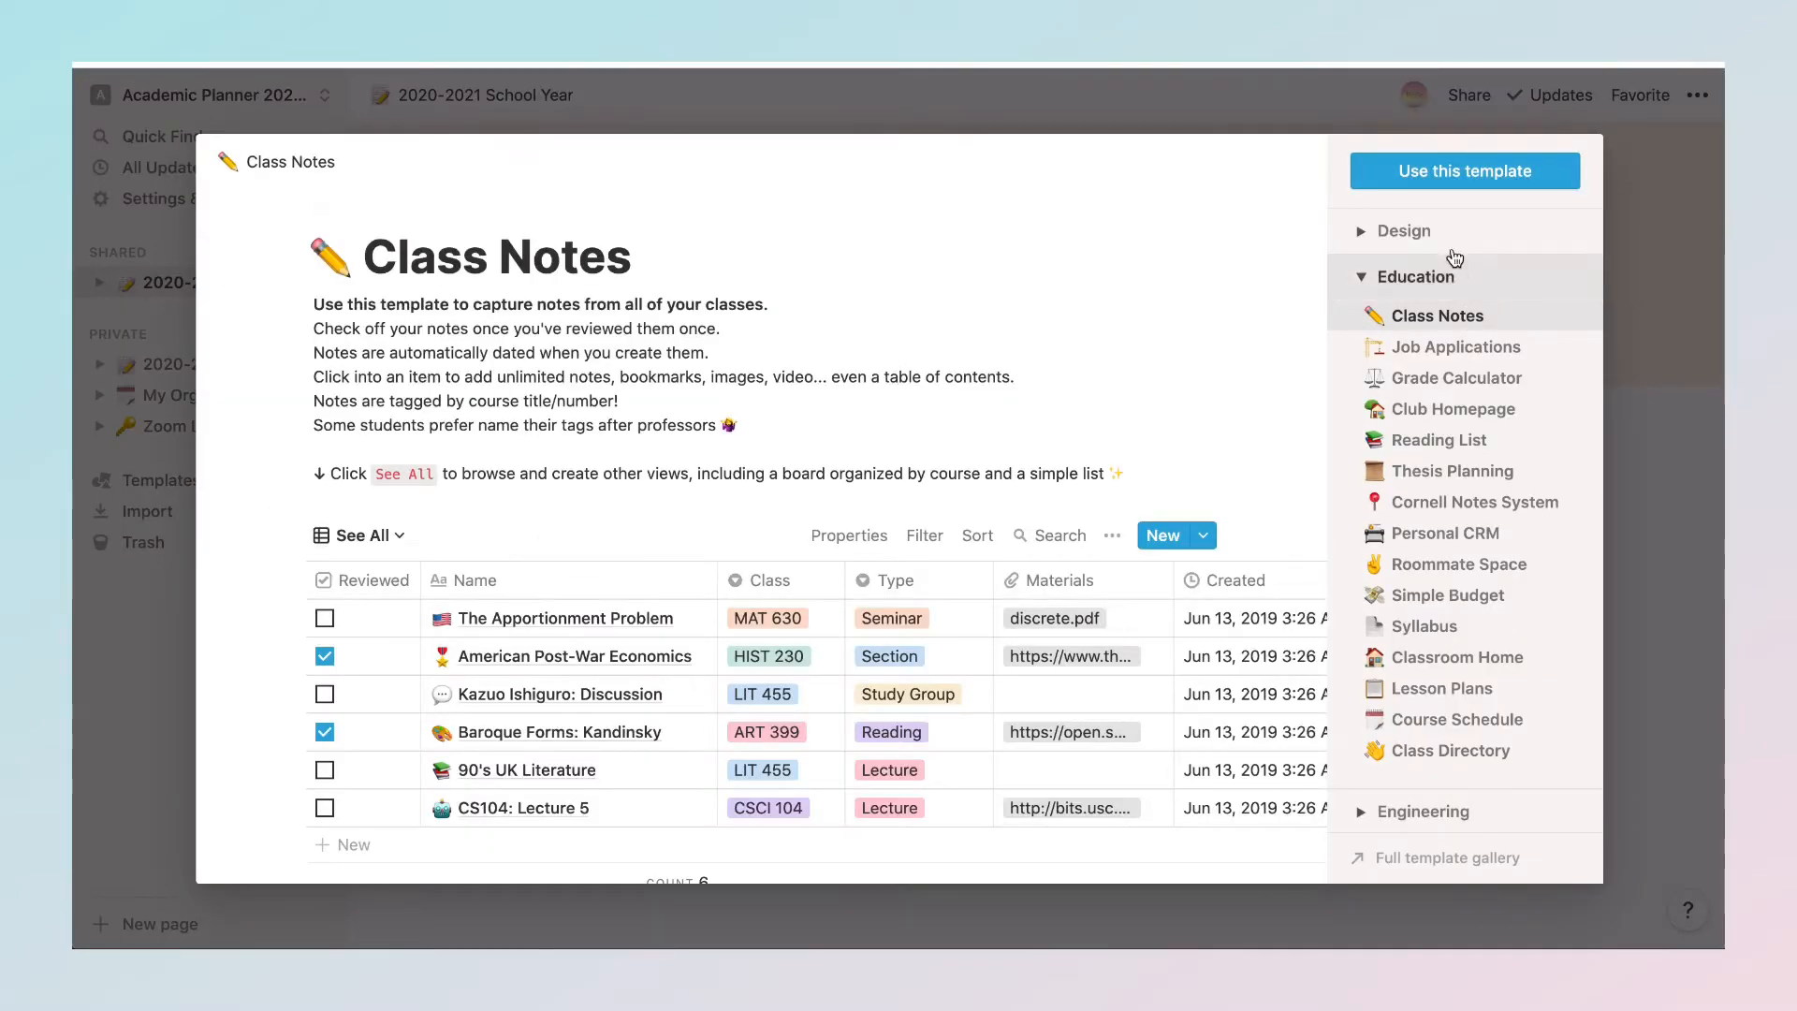
pyautogui.scroll(-2, 1444, 482)
pyautogui.scroll(2, 1445, 481)
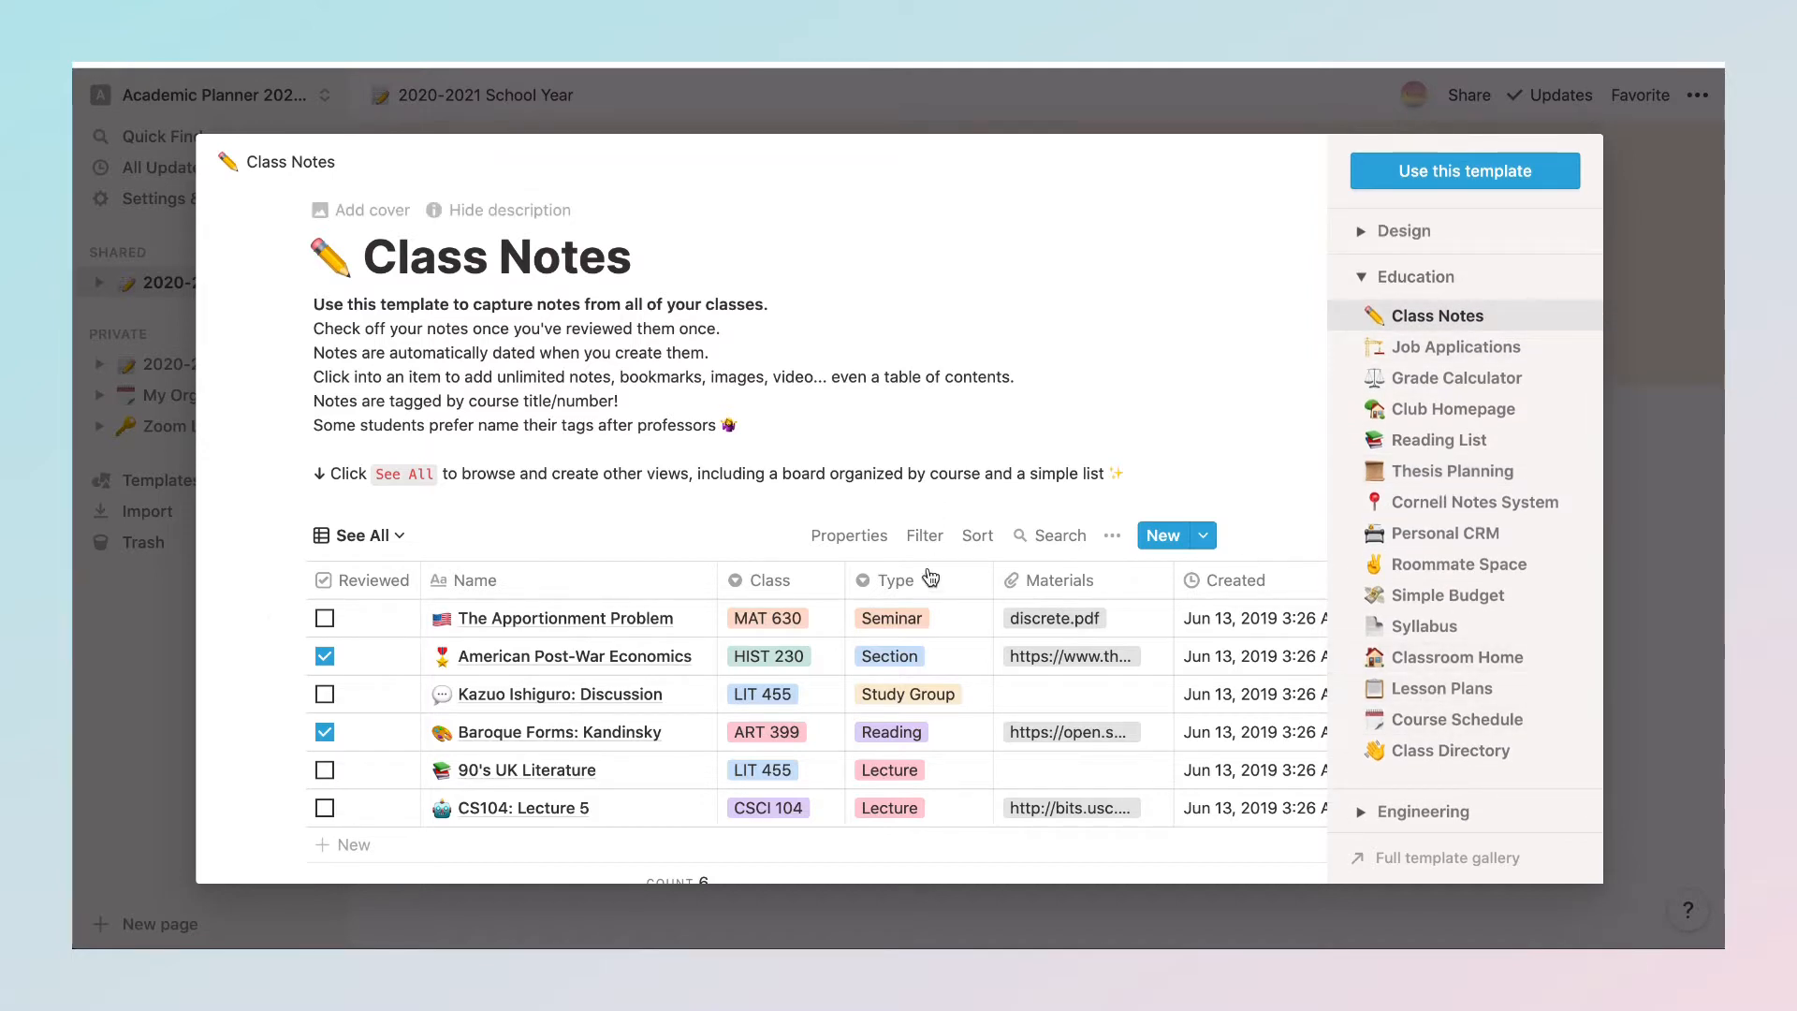
pyautogui.click(1474, 391)
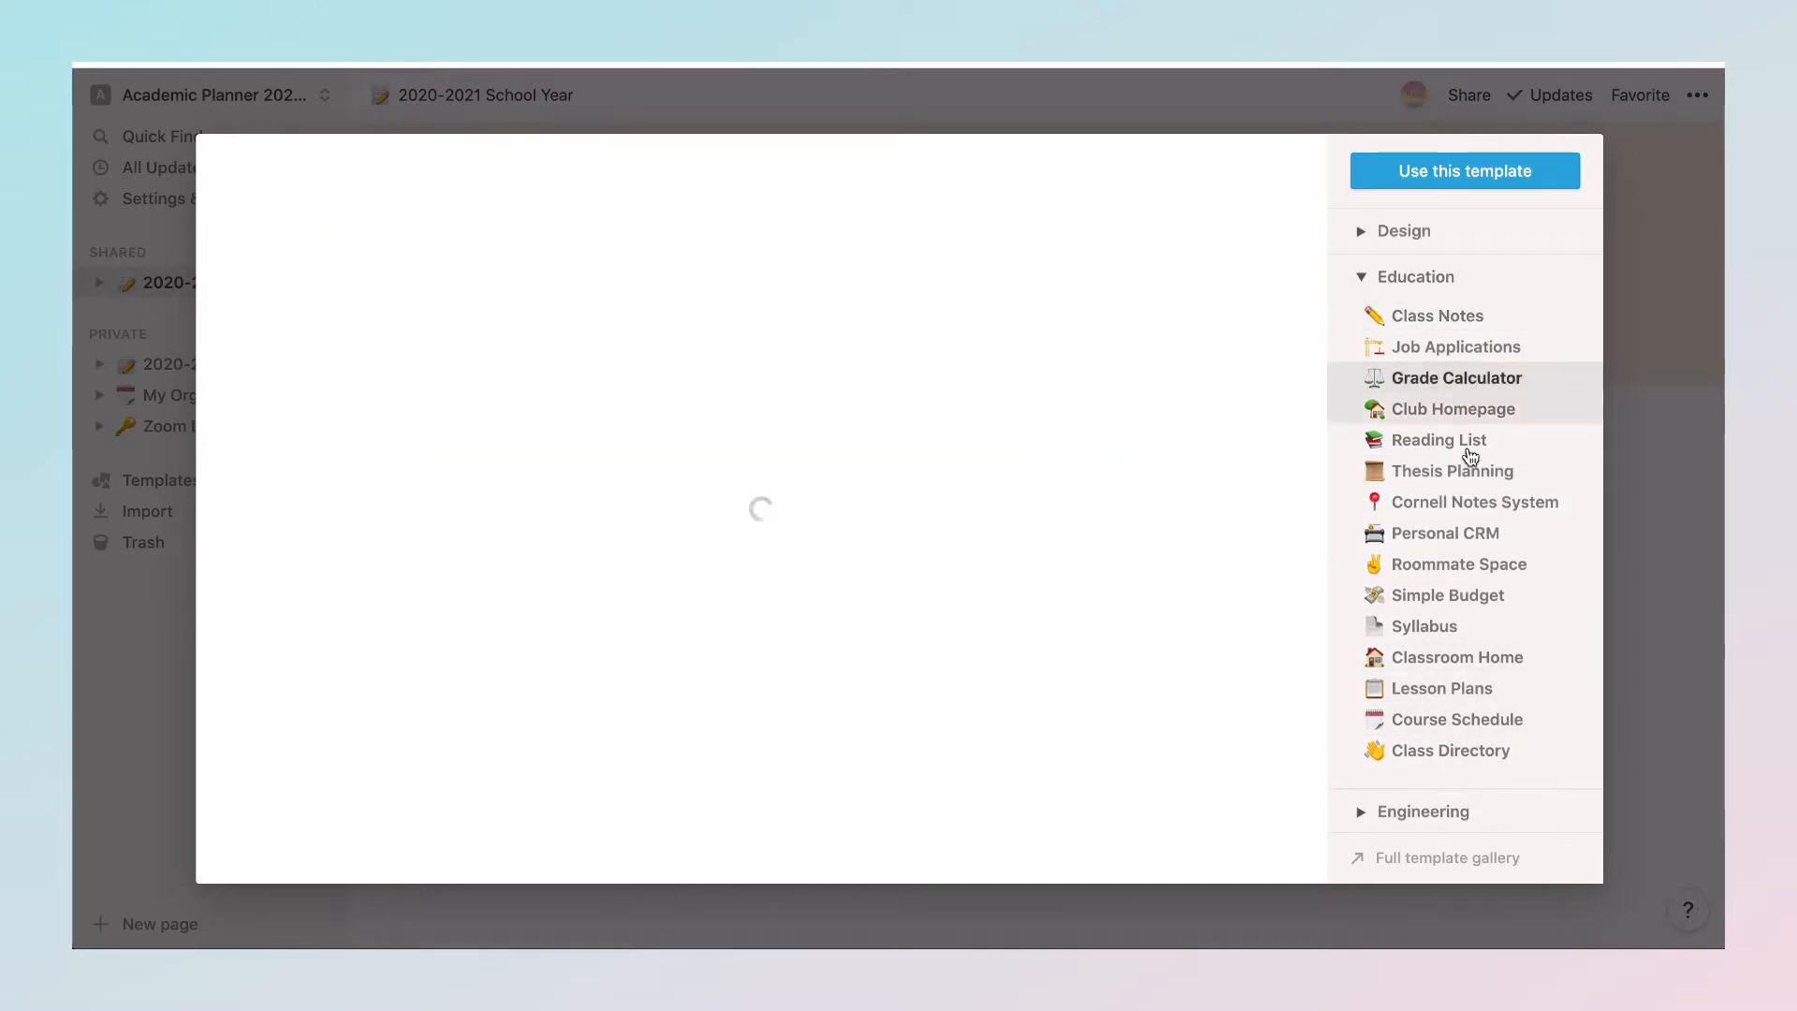
pyautogui.click(1405, 530)
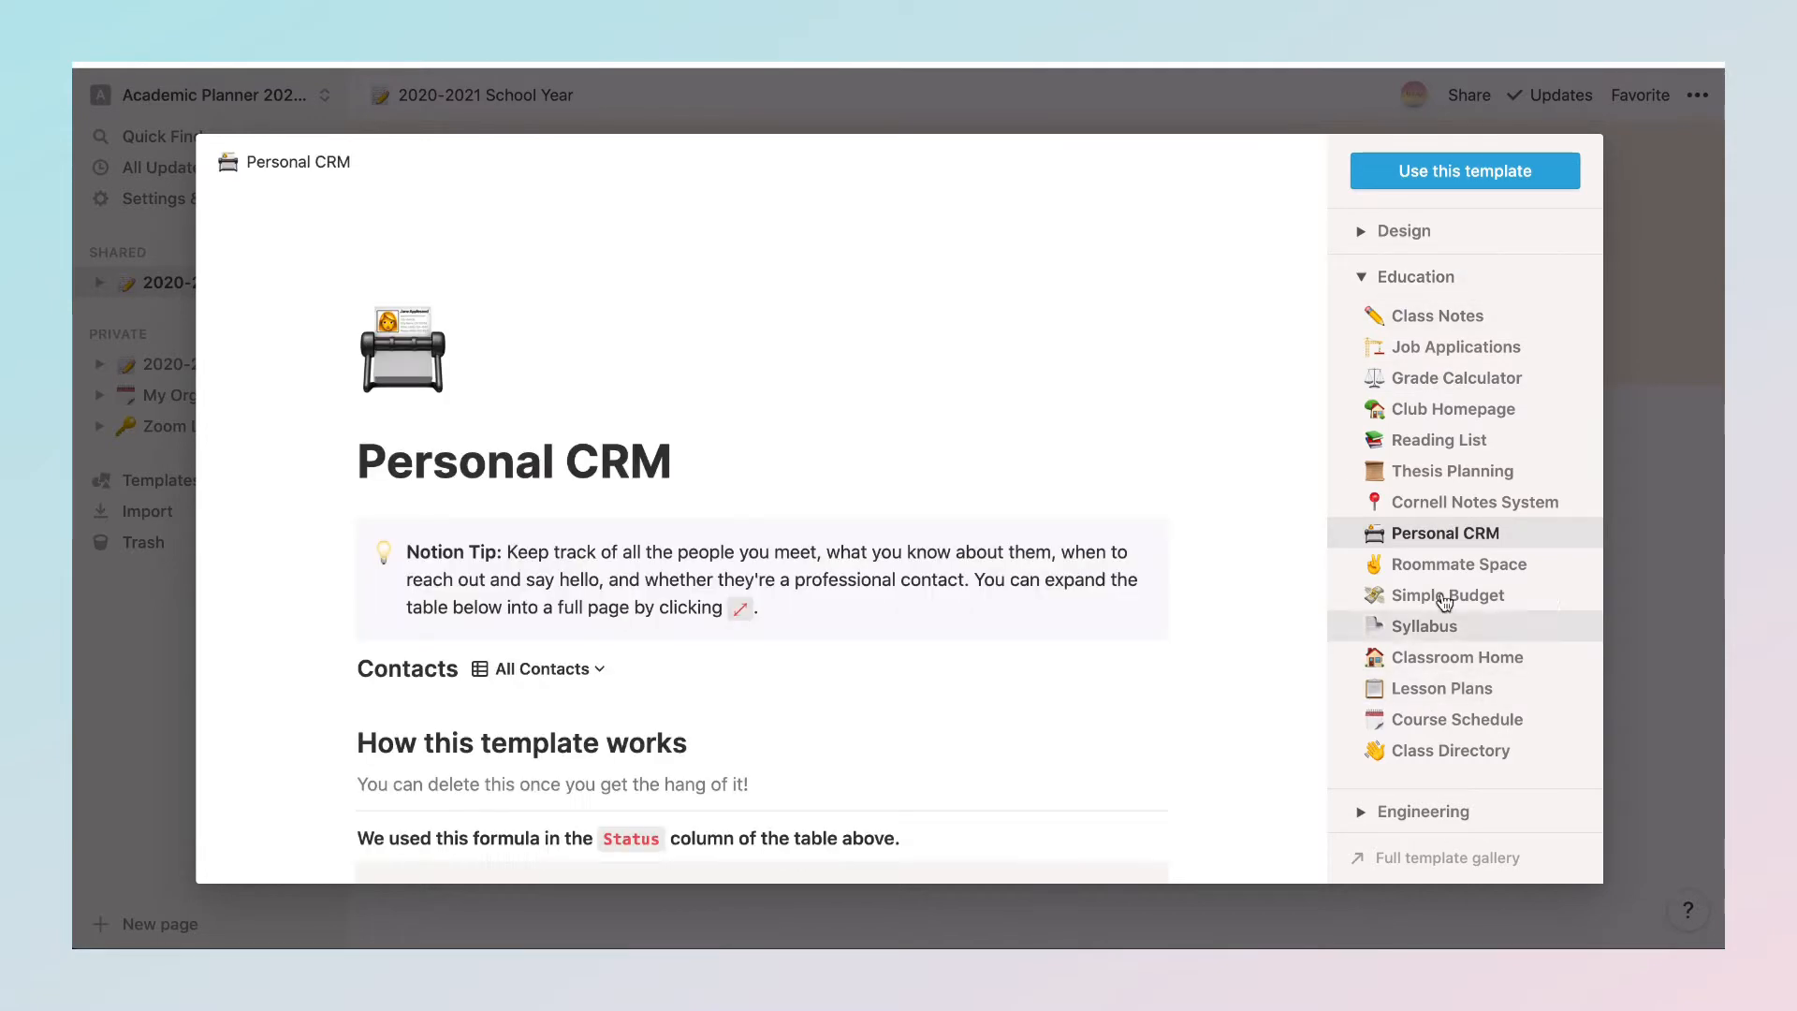
pyautogui.click(1441, 440)
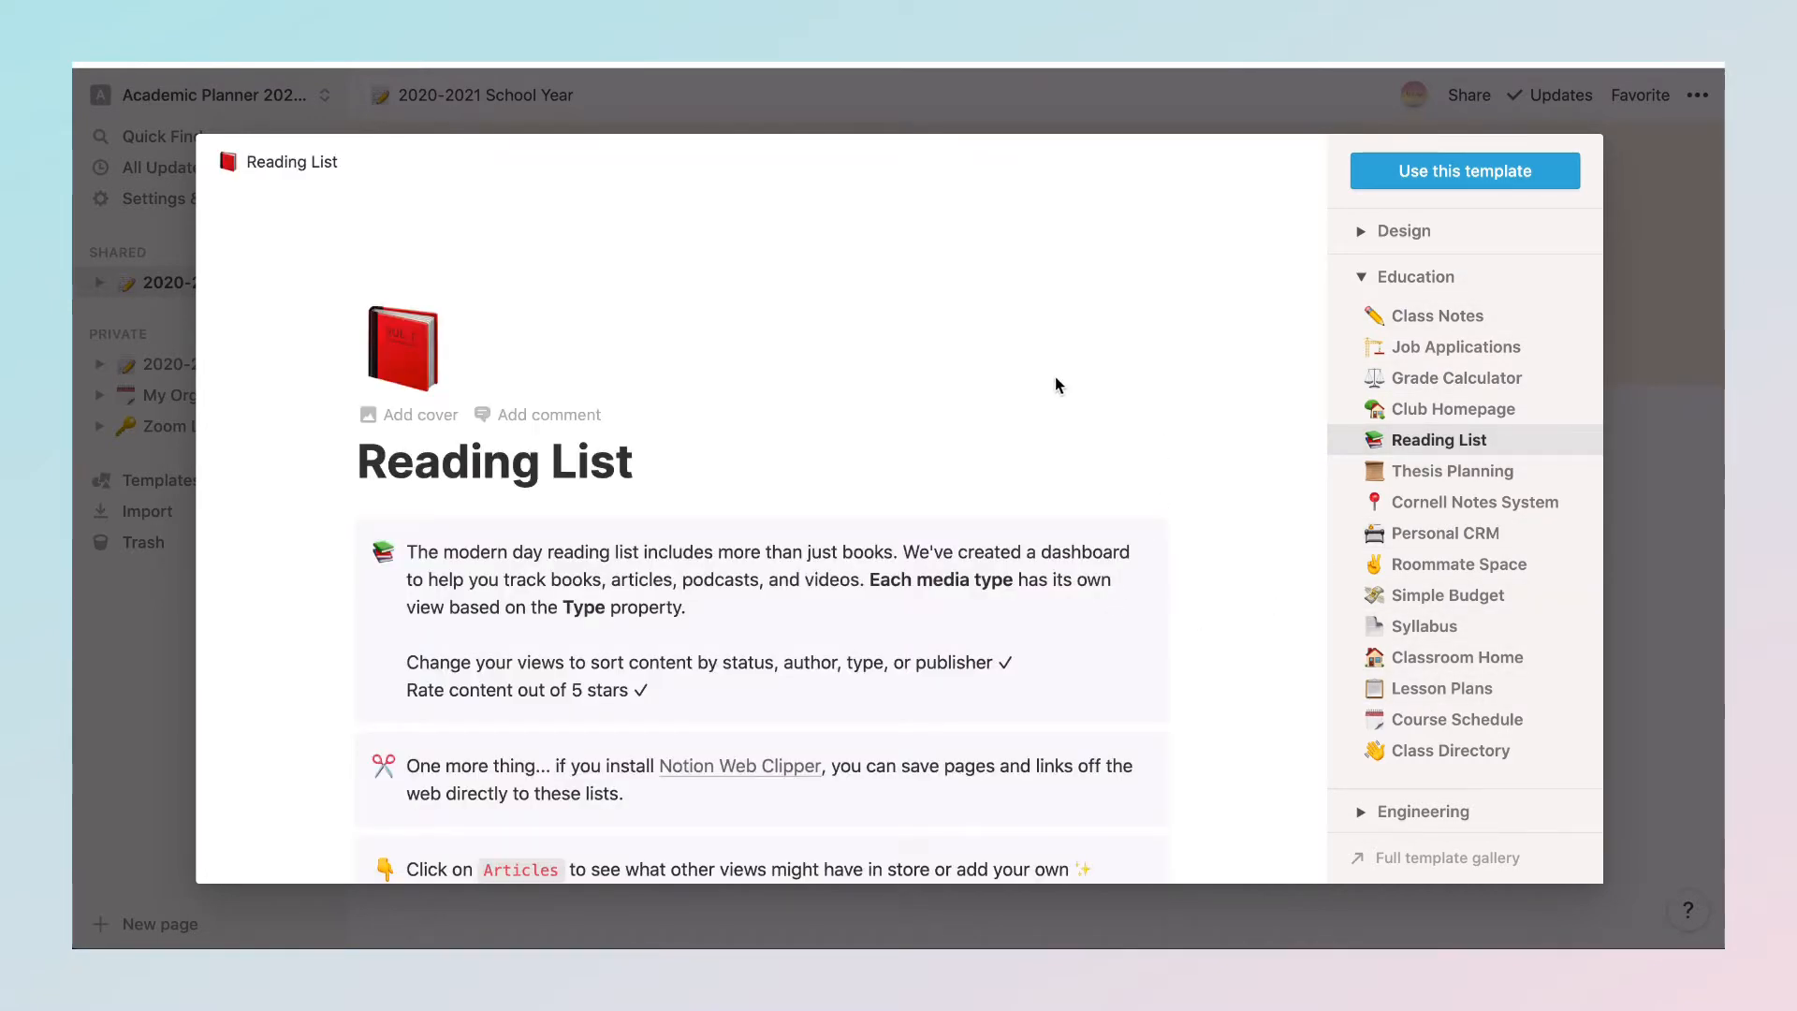
pyautogui.click(1645, 402)
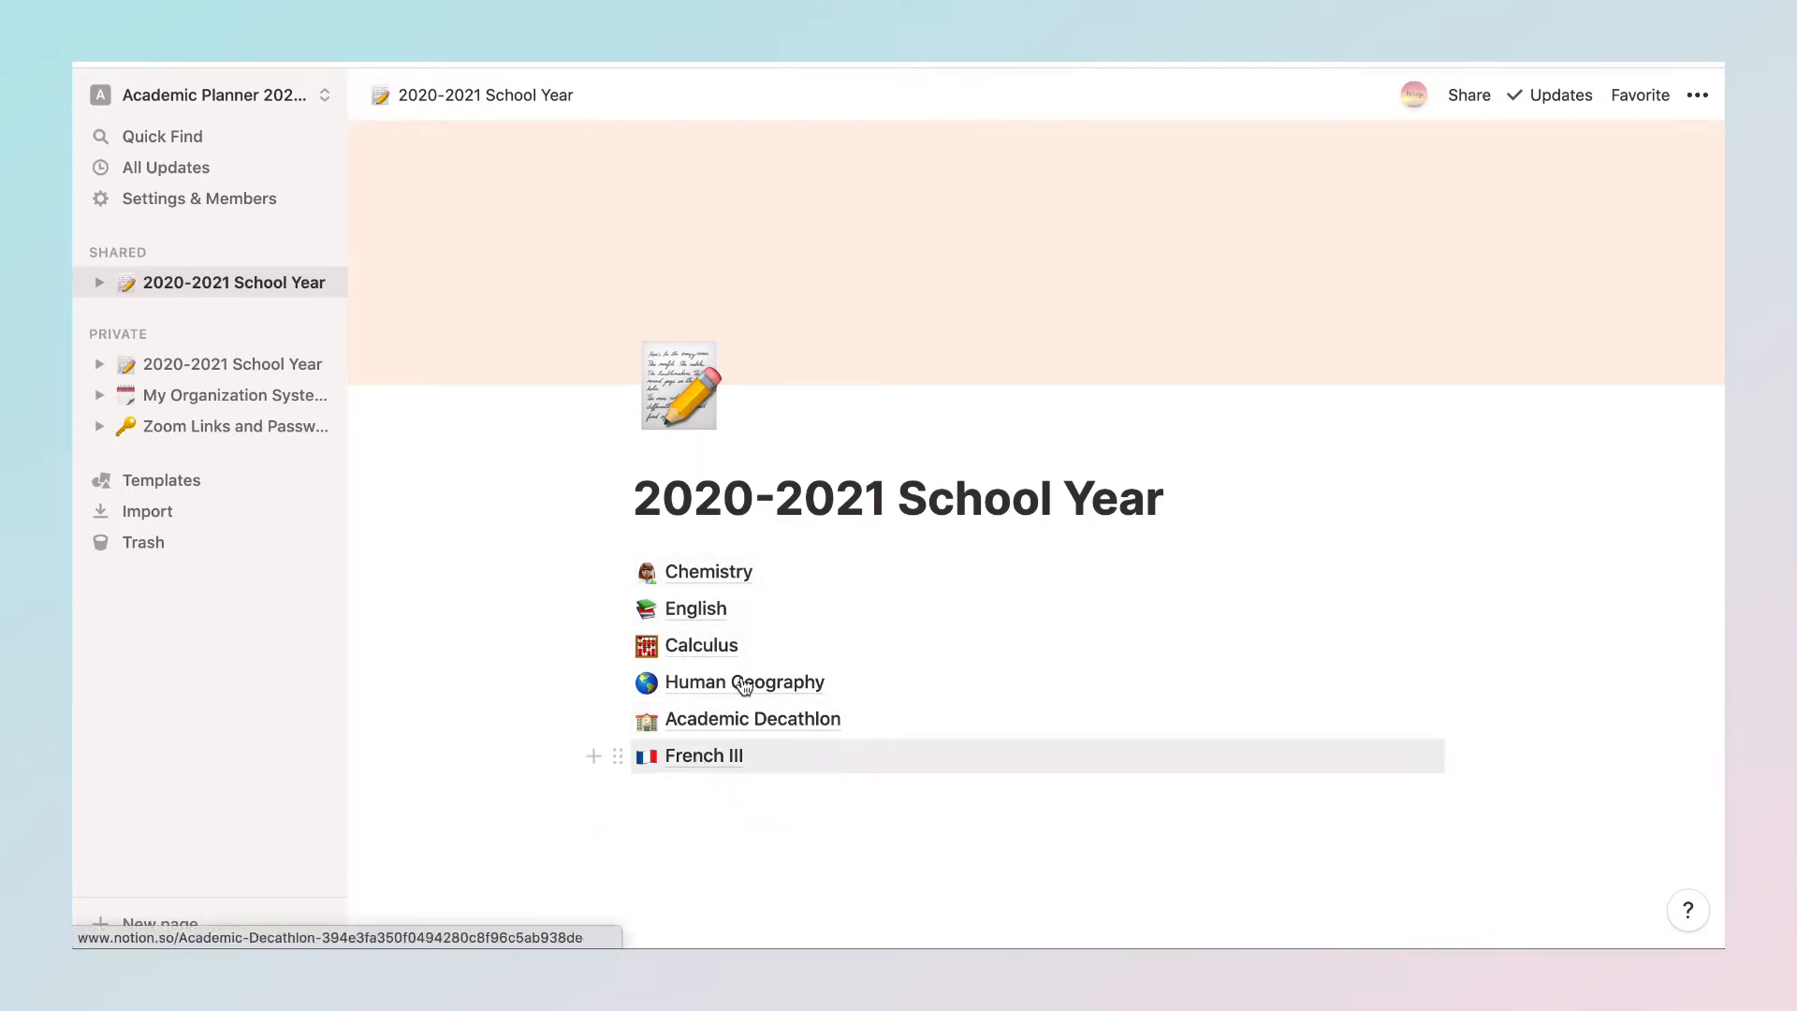
# Step: Open the Chemistry page, view its Syllabus subpage and return to Chemistry
pyautogui.click(746, 576)
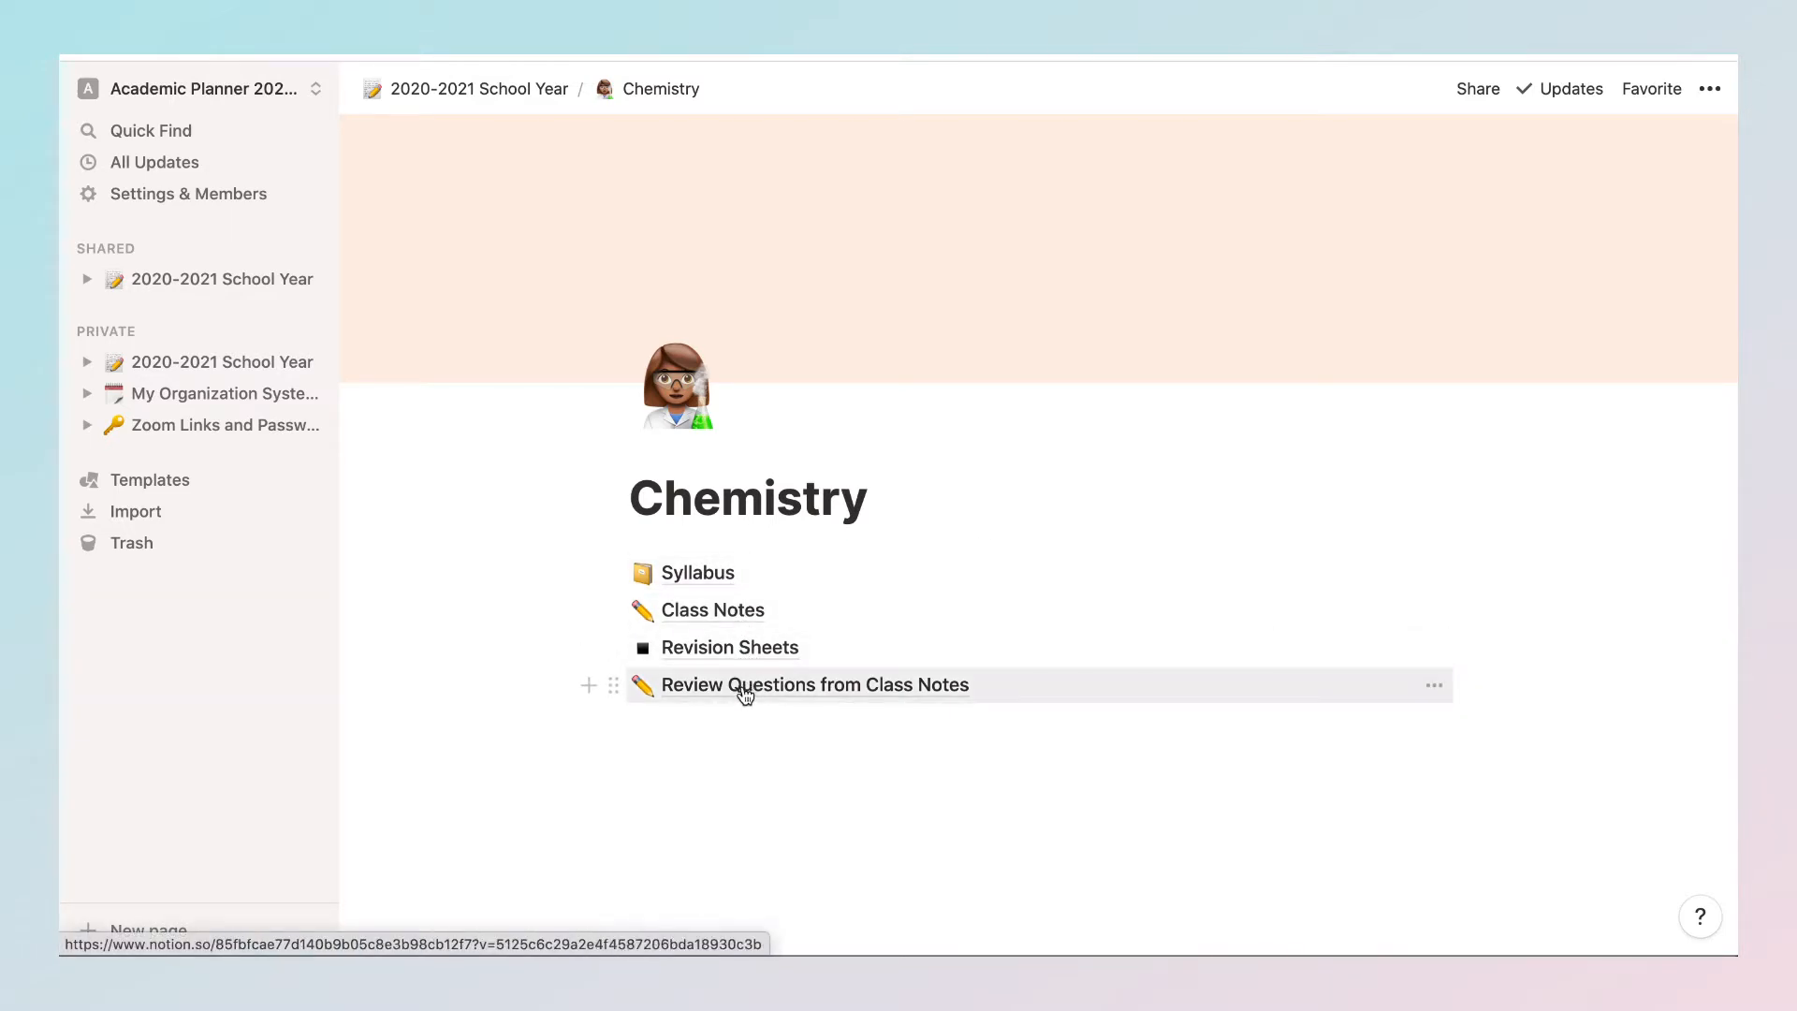
pyautogui.click(716, 575)
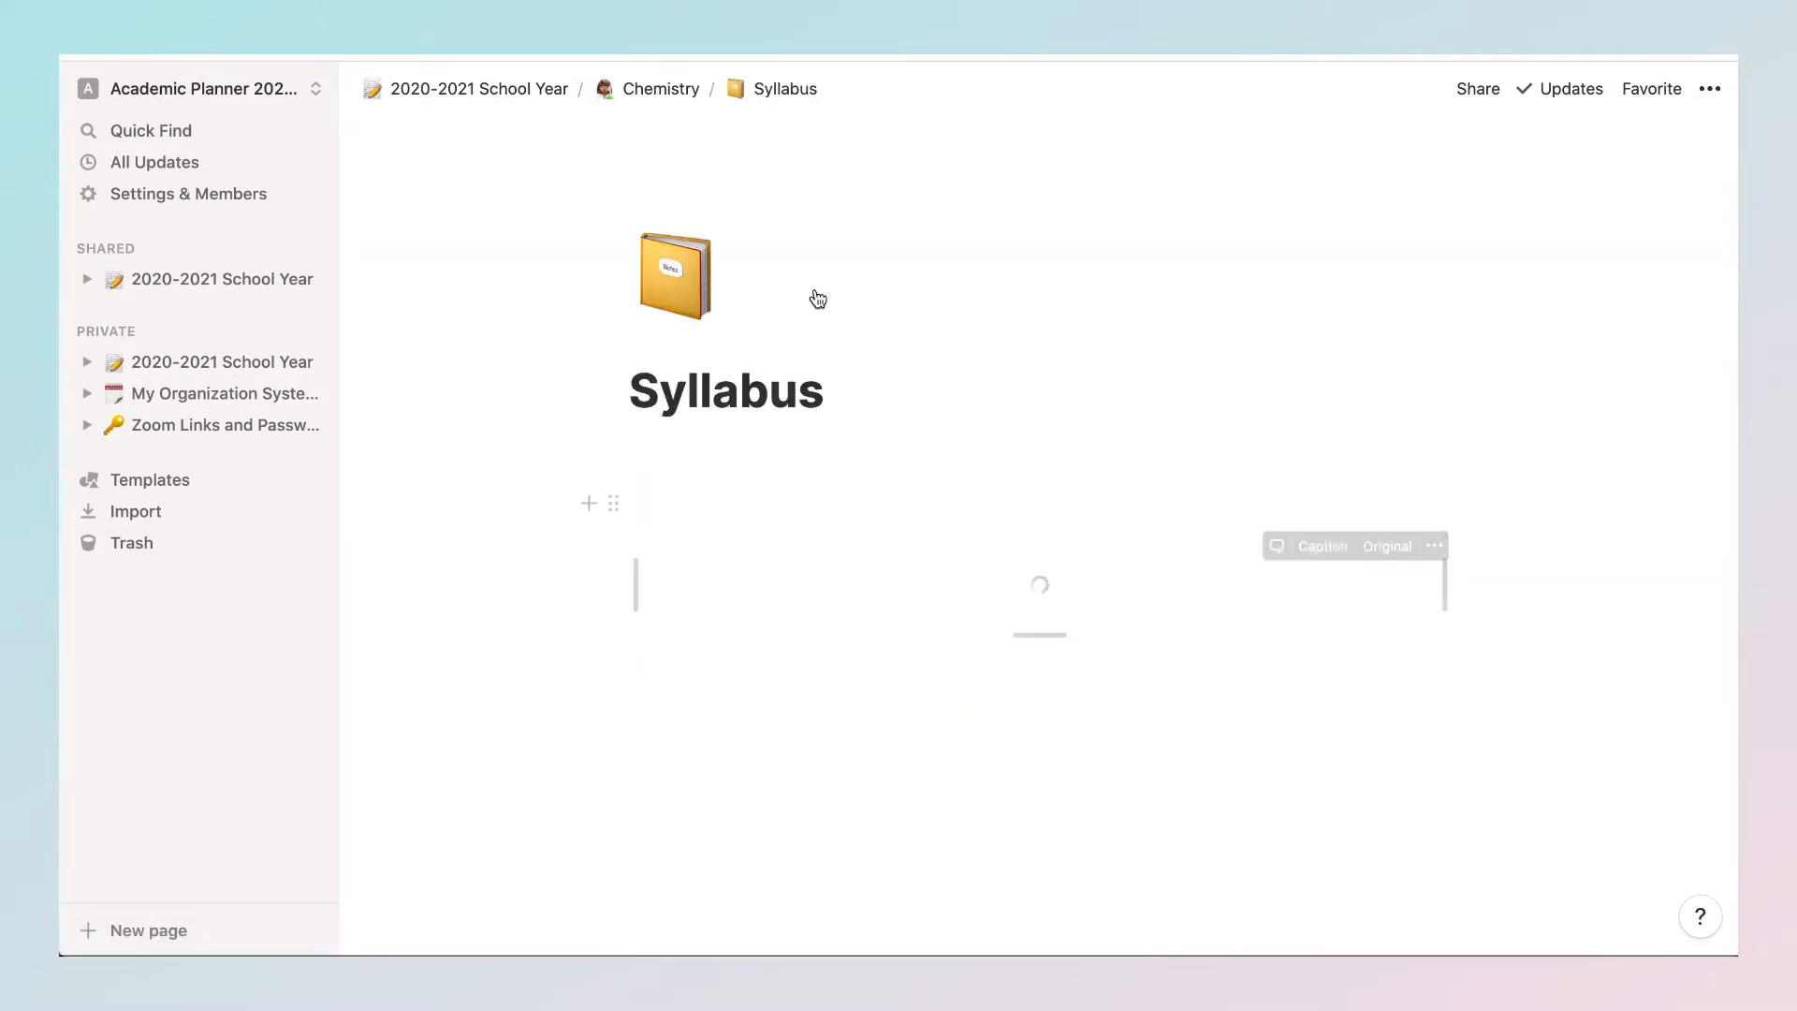
pyautogui.click(665, 88)
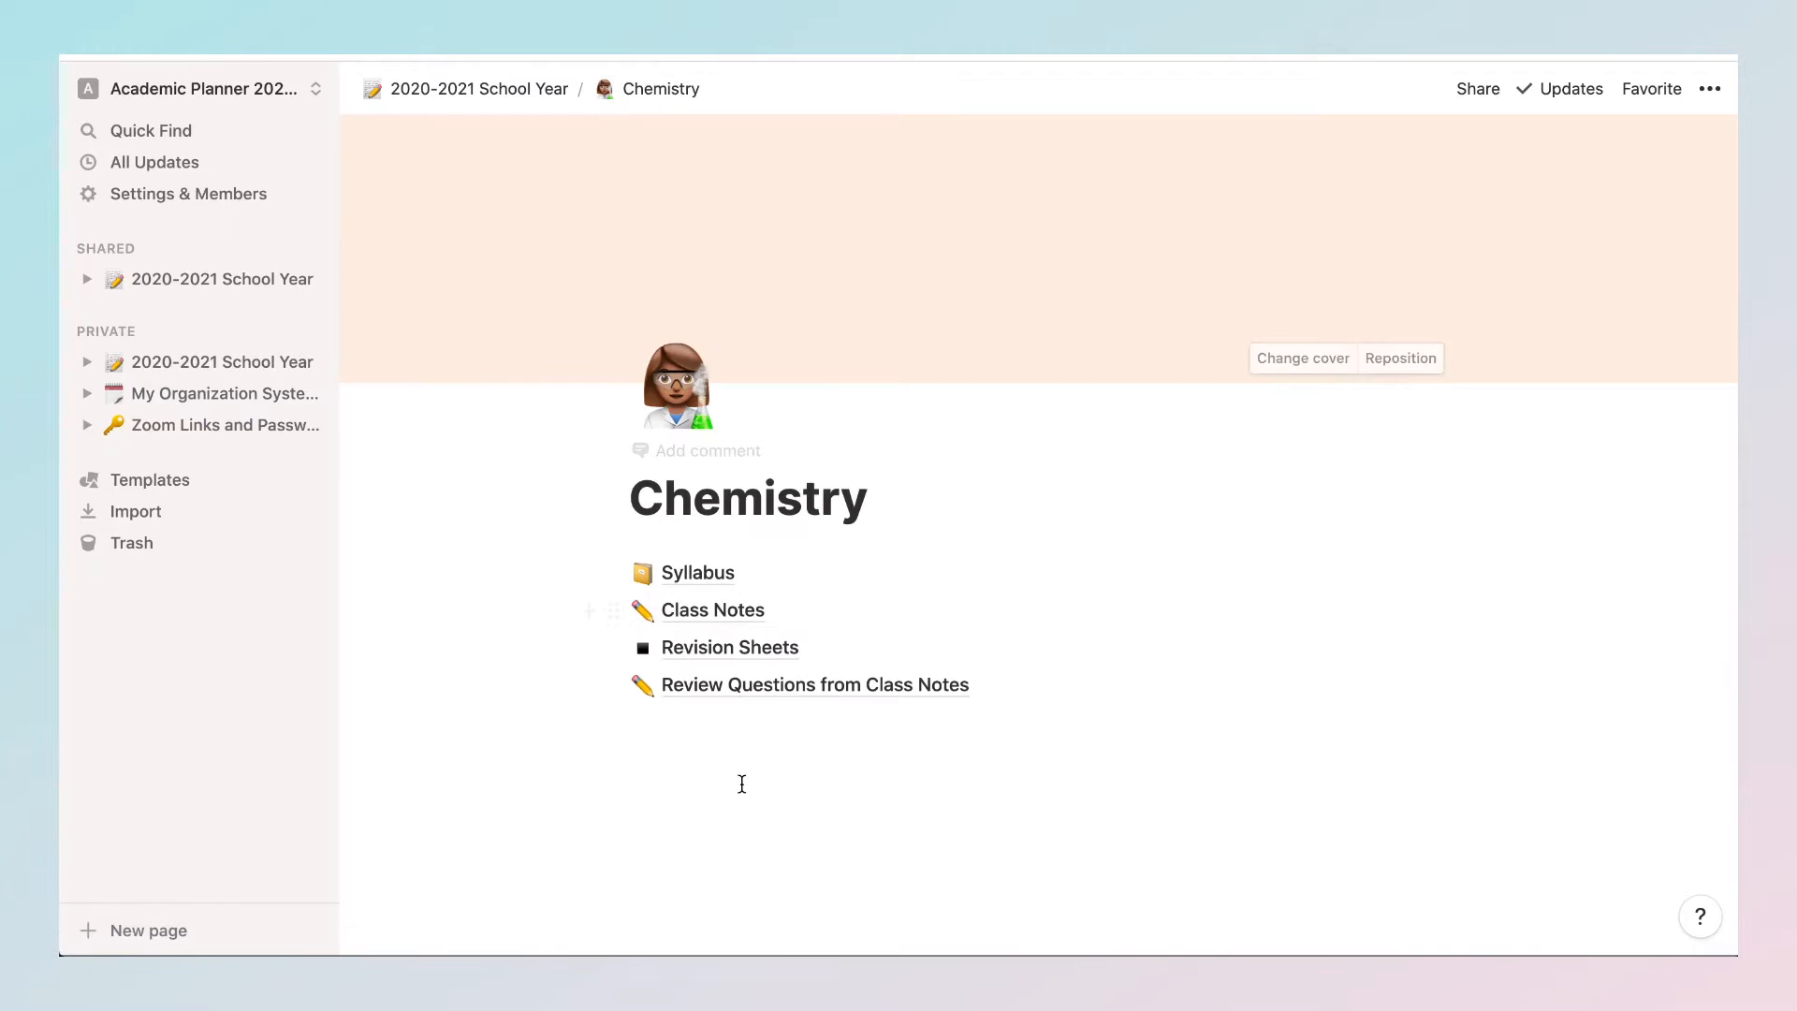
# Step: Open the Test 1 entry from Chemistry's Class Notes as a full page
pyautogui.click(716, 615)
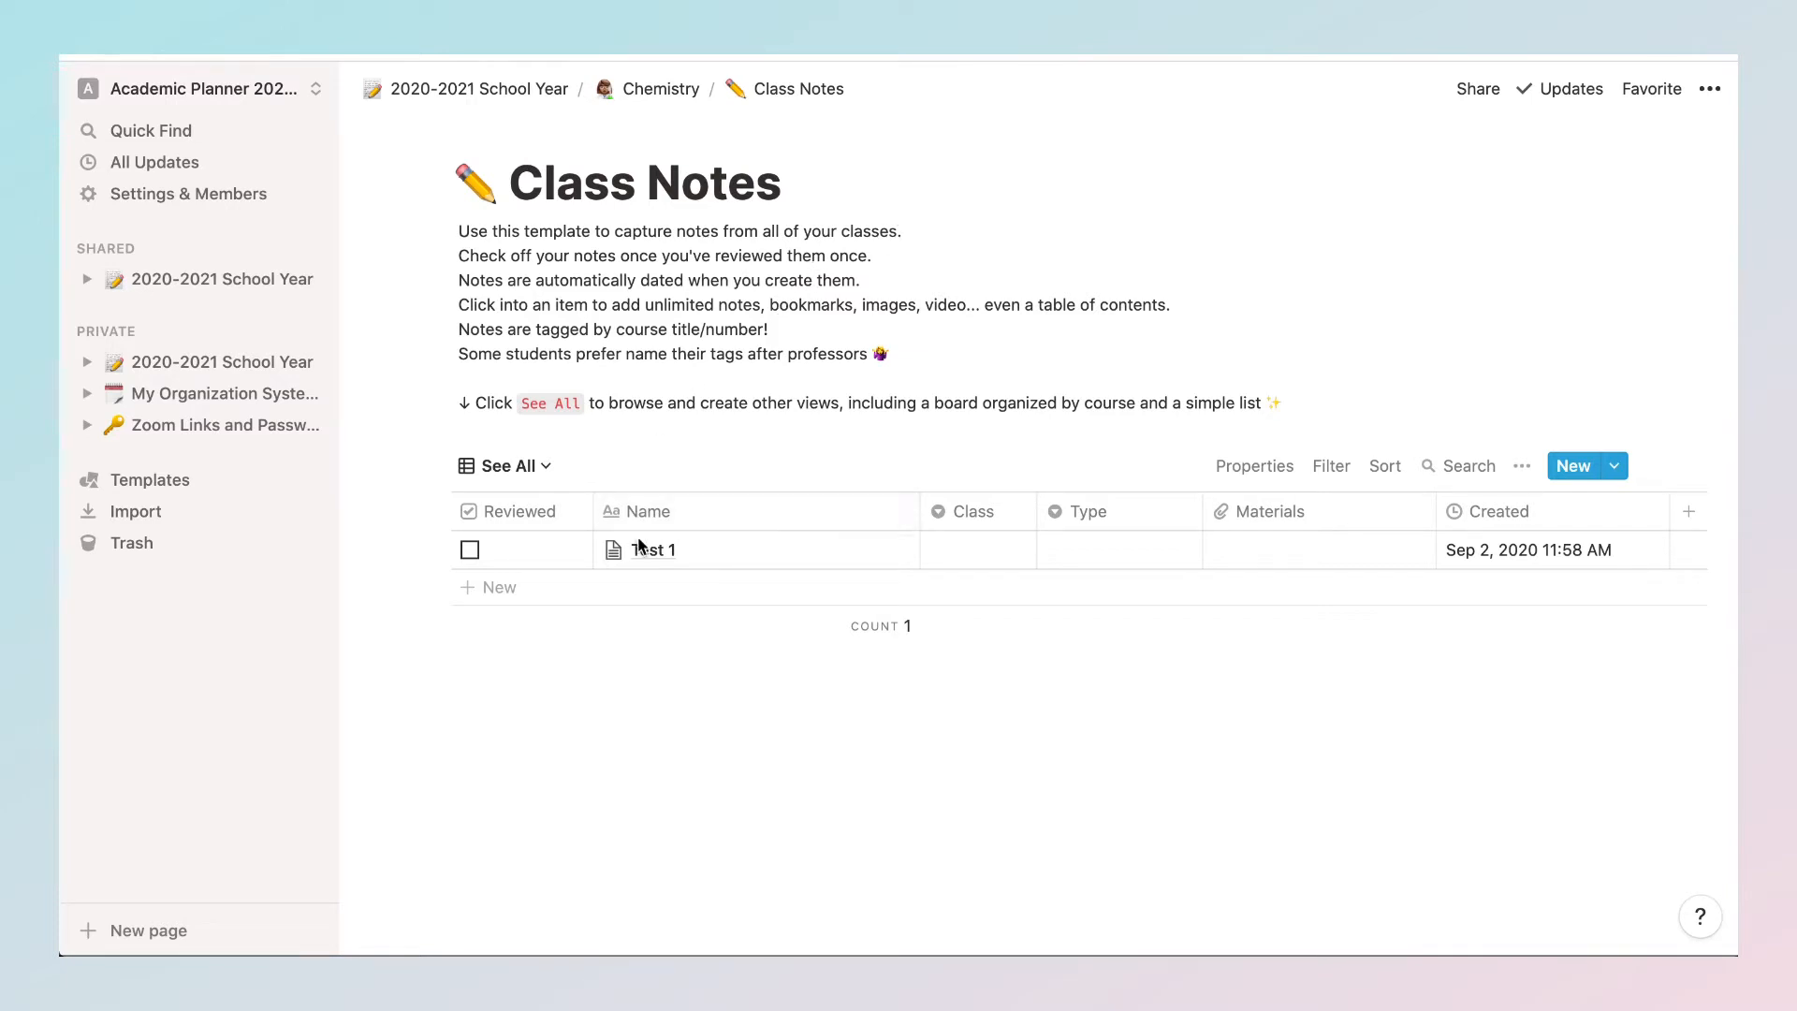
pyautogui.click(871, 550)
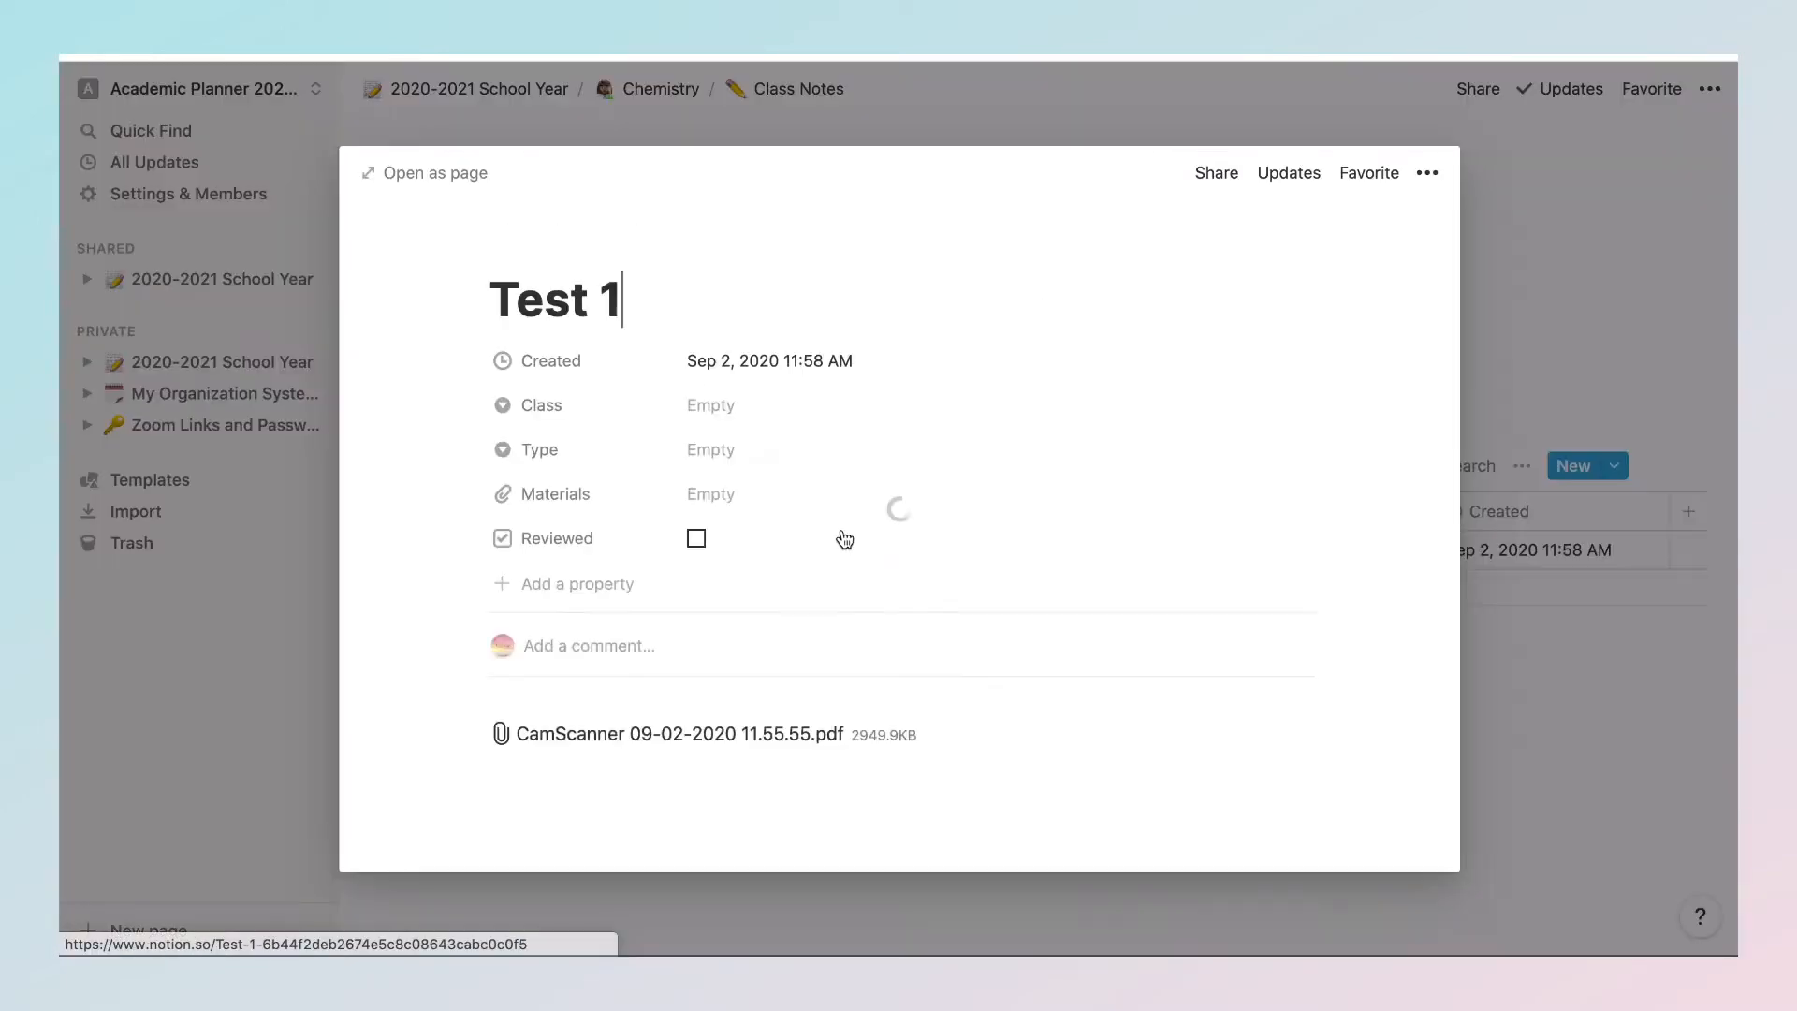
pyautogui.click(410, 172)
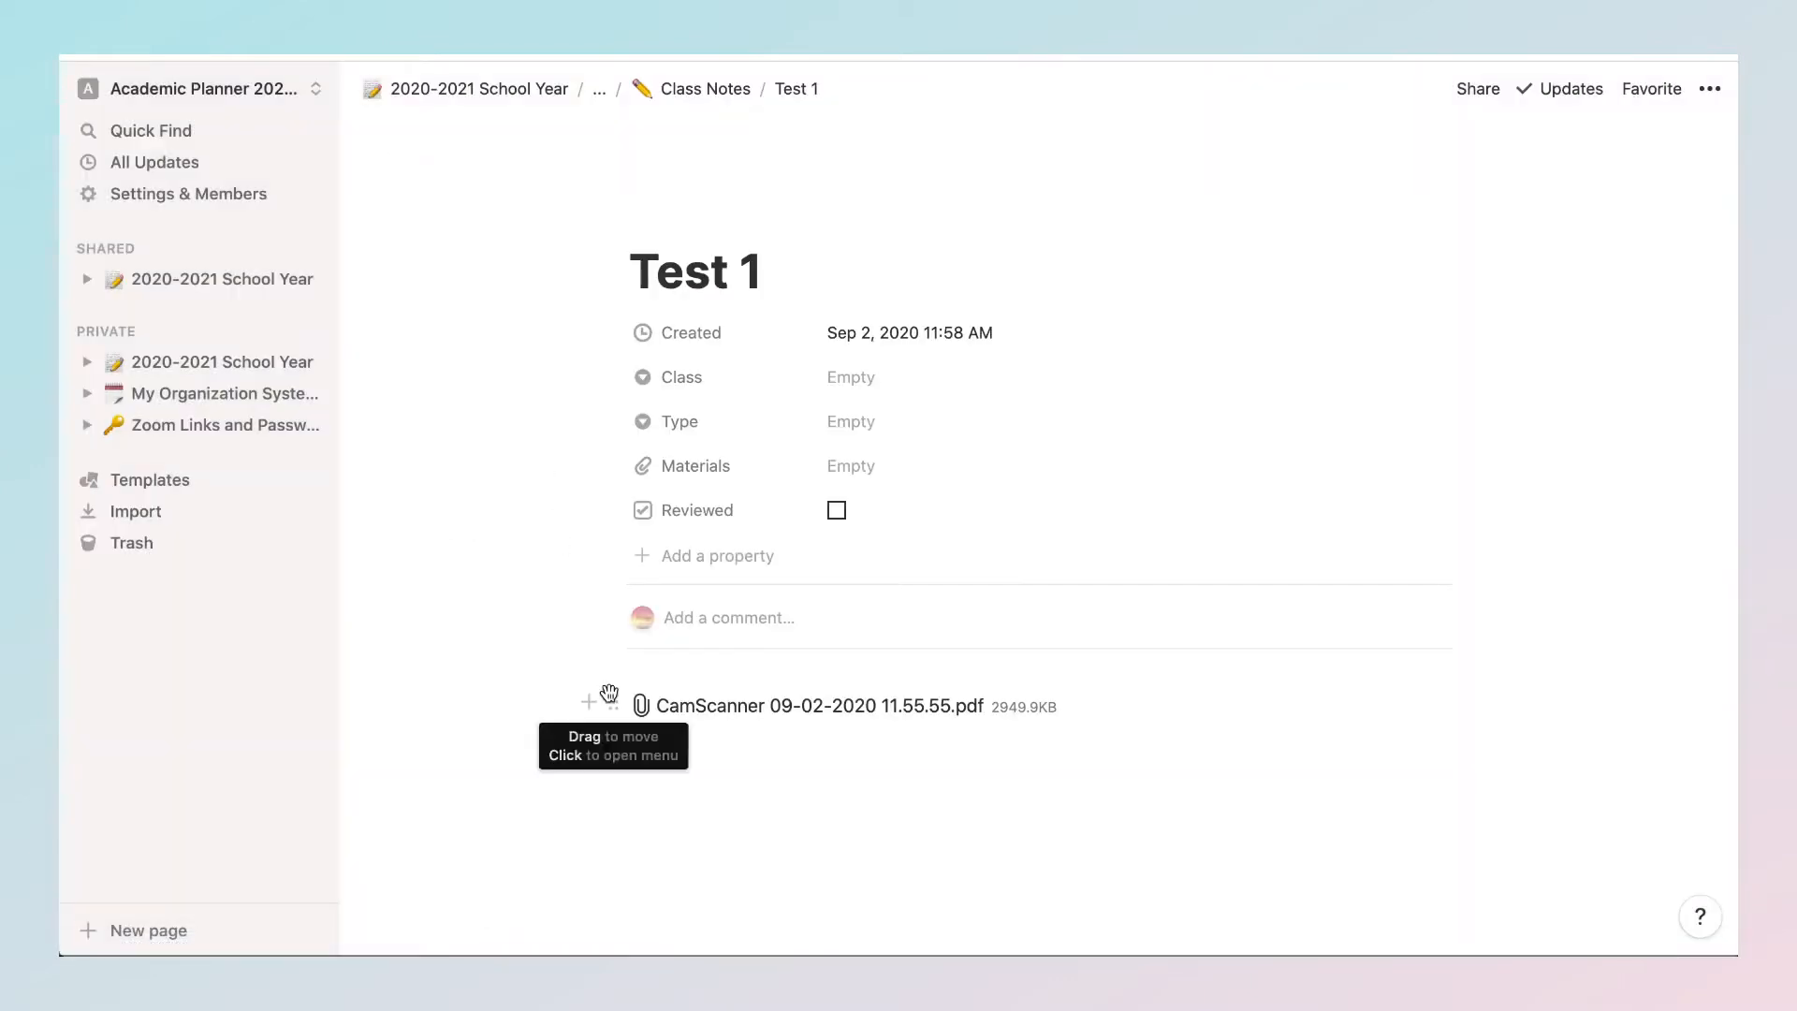
# Step: View the scanned notes in the attached CamScanner 09-02-2020 11.55.55.pdf, then return to the Test 1 page
pyautogui.click(852, 707)
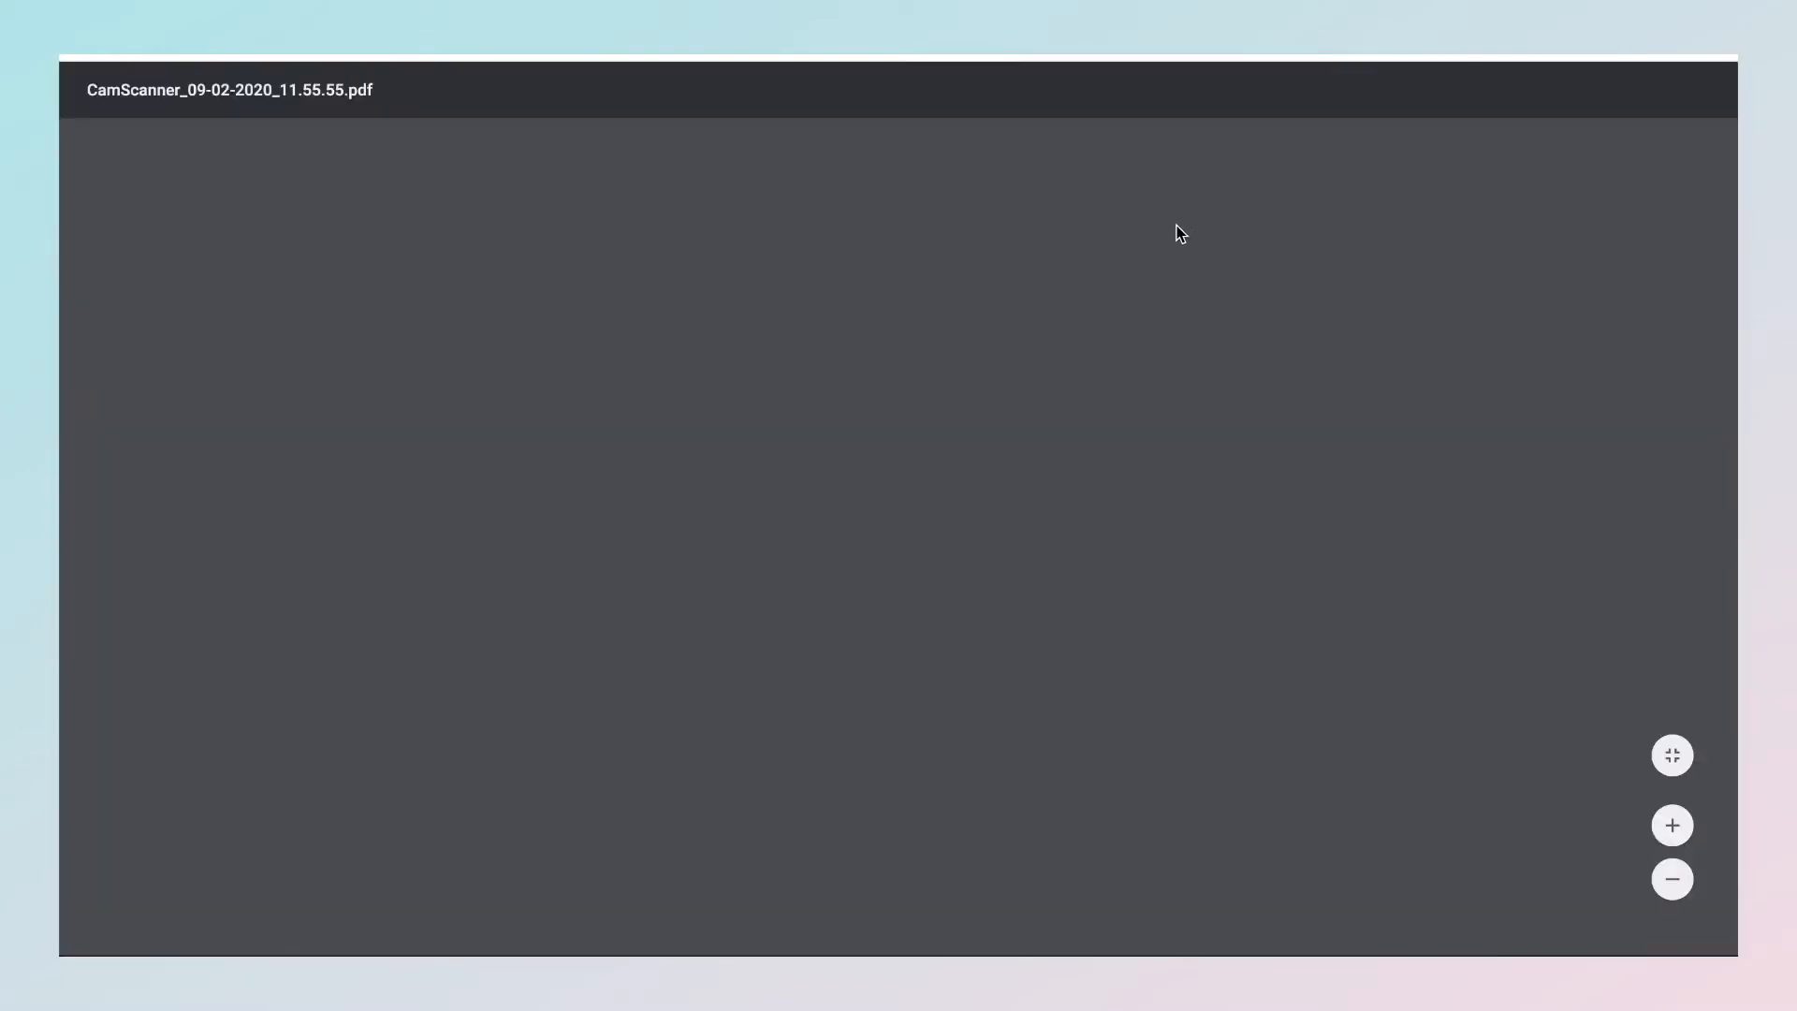
pyautogui.scroll(-15, 1114, 471)
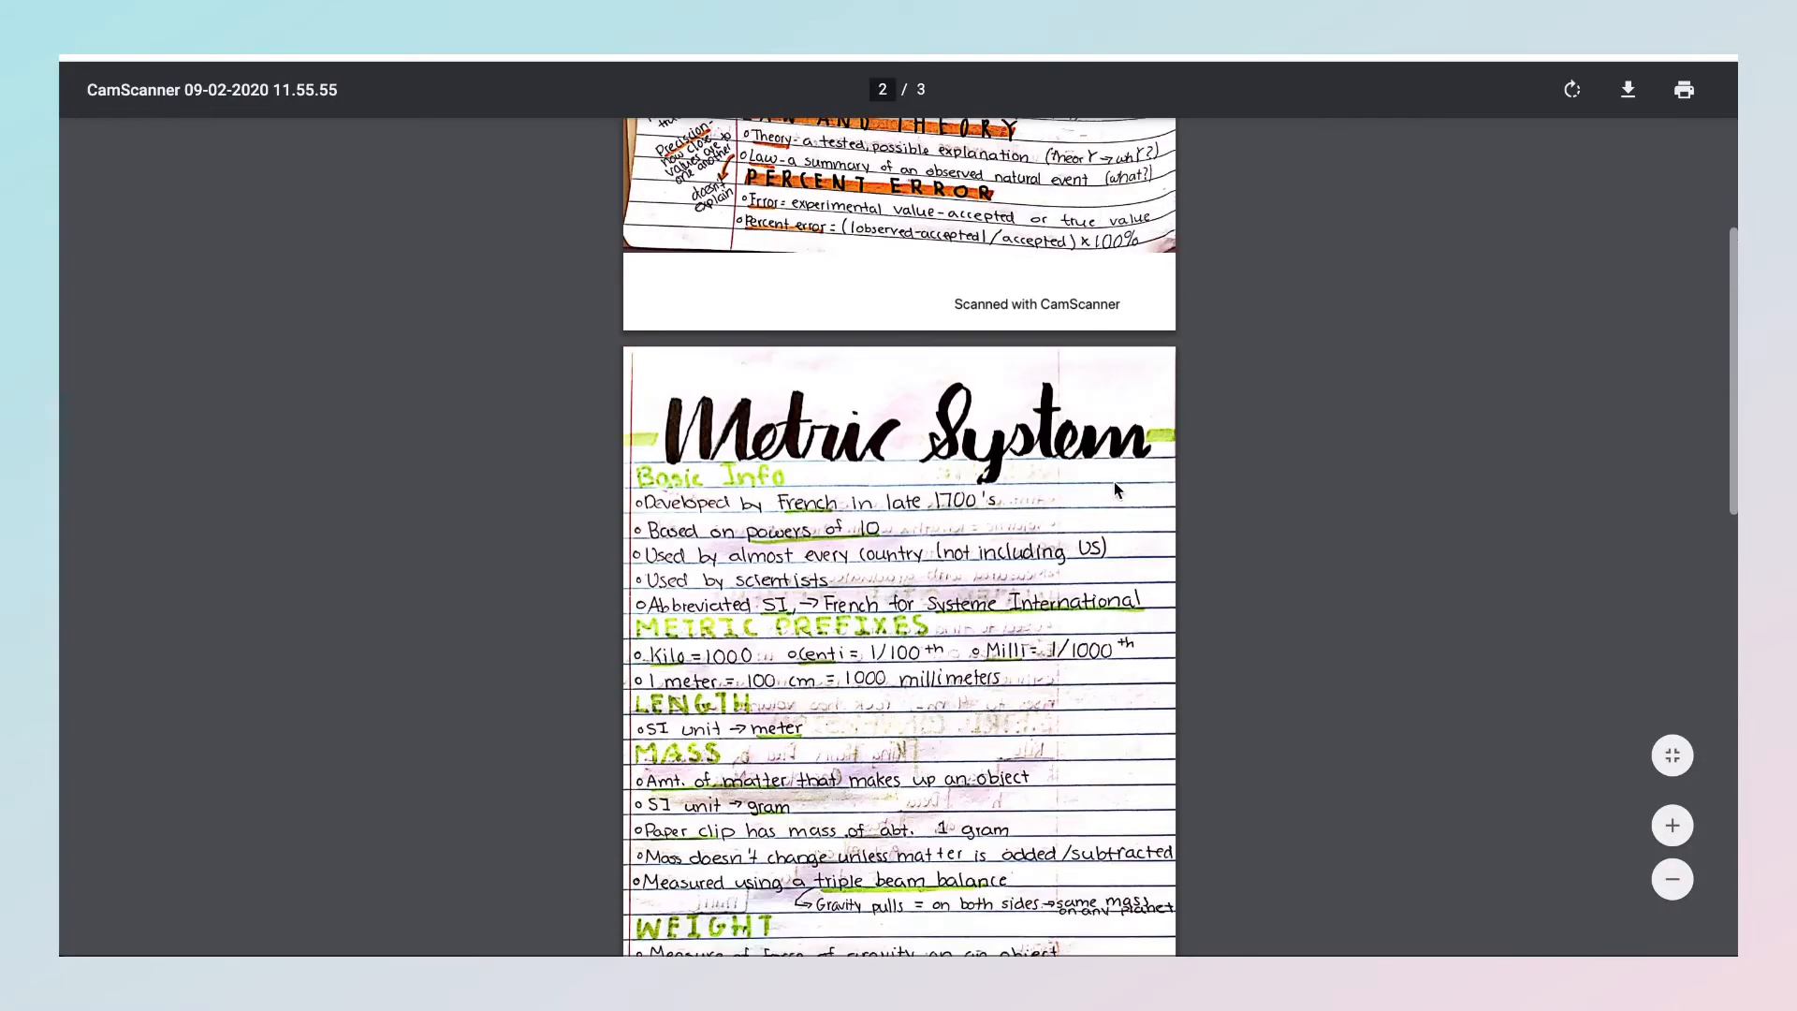
pyautogui.scroll(8, 1114, 481)
pyautogui.scroll(6, 1115, 493)
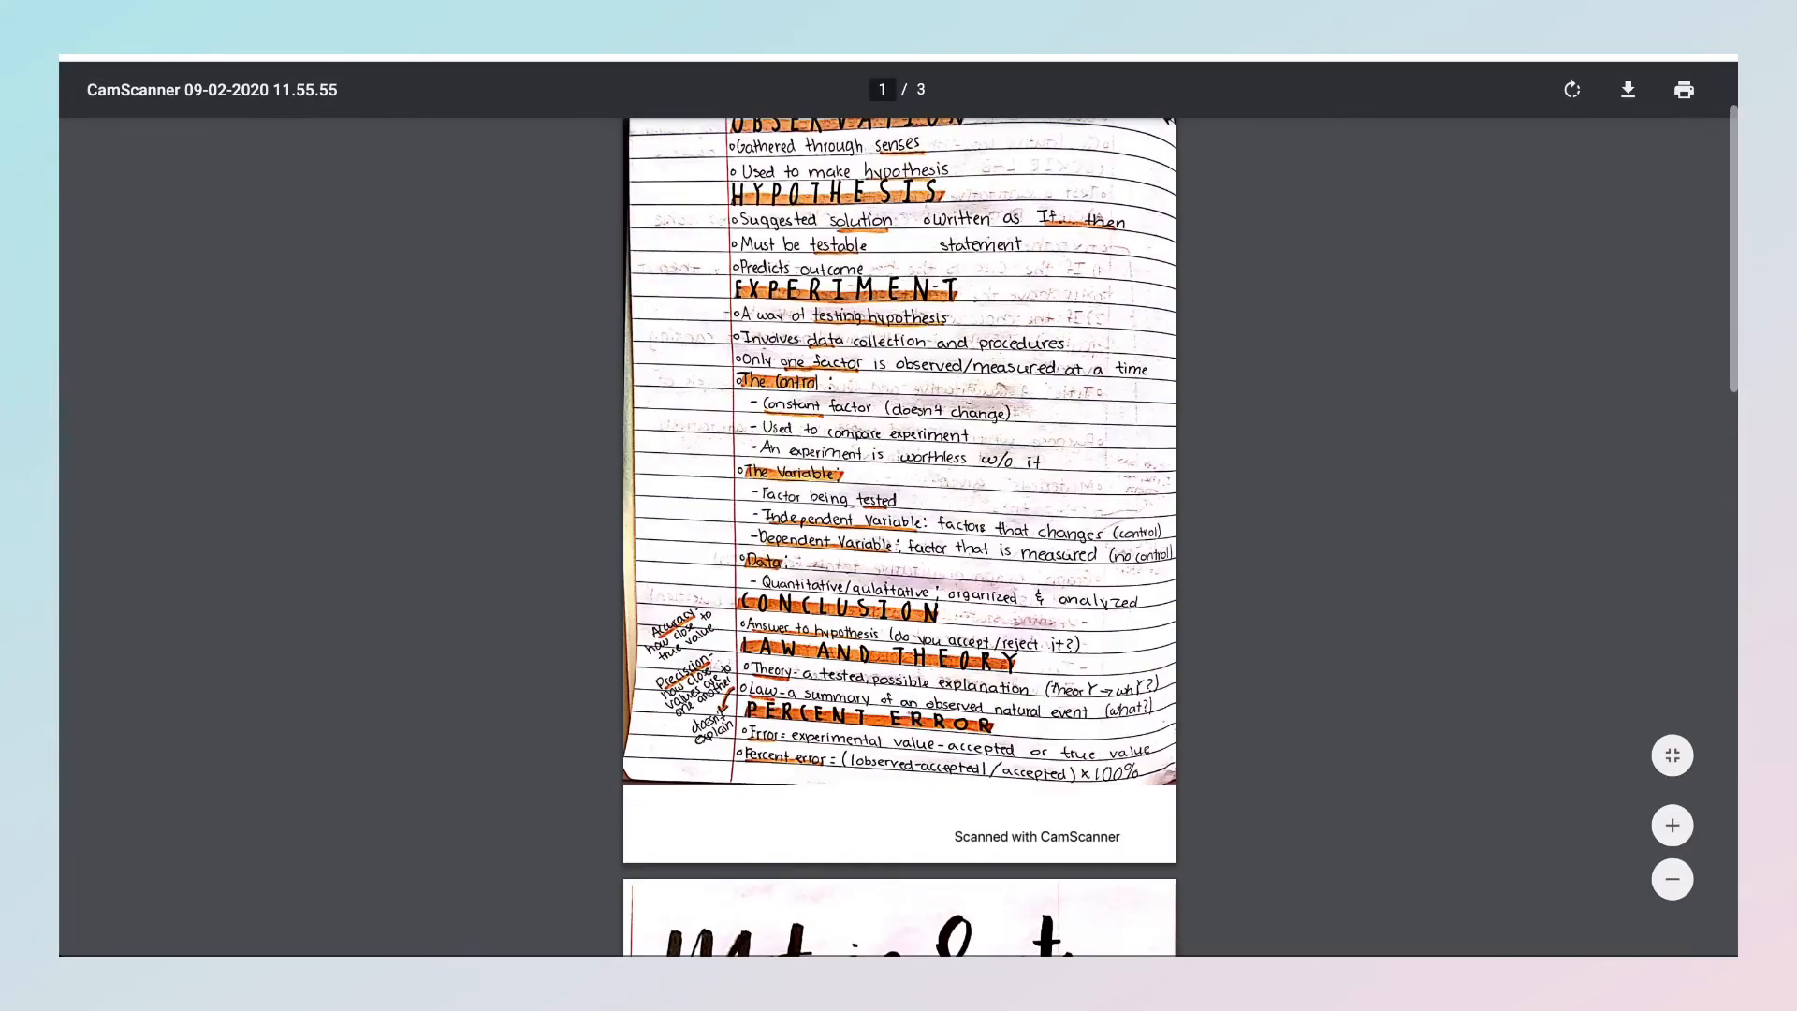
pyautogui.press('Escape')
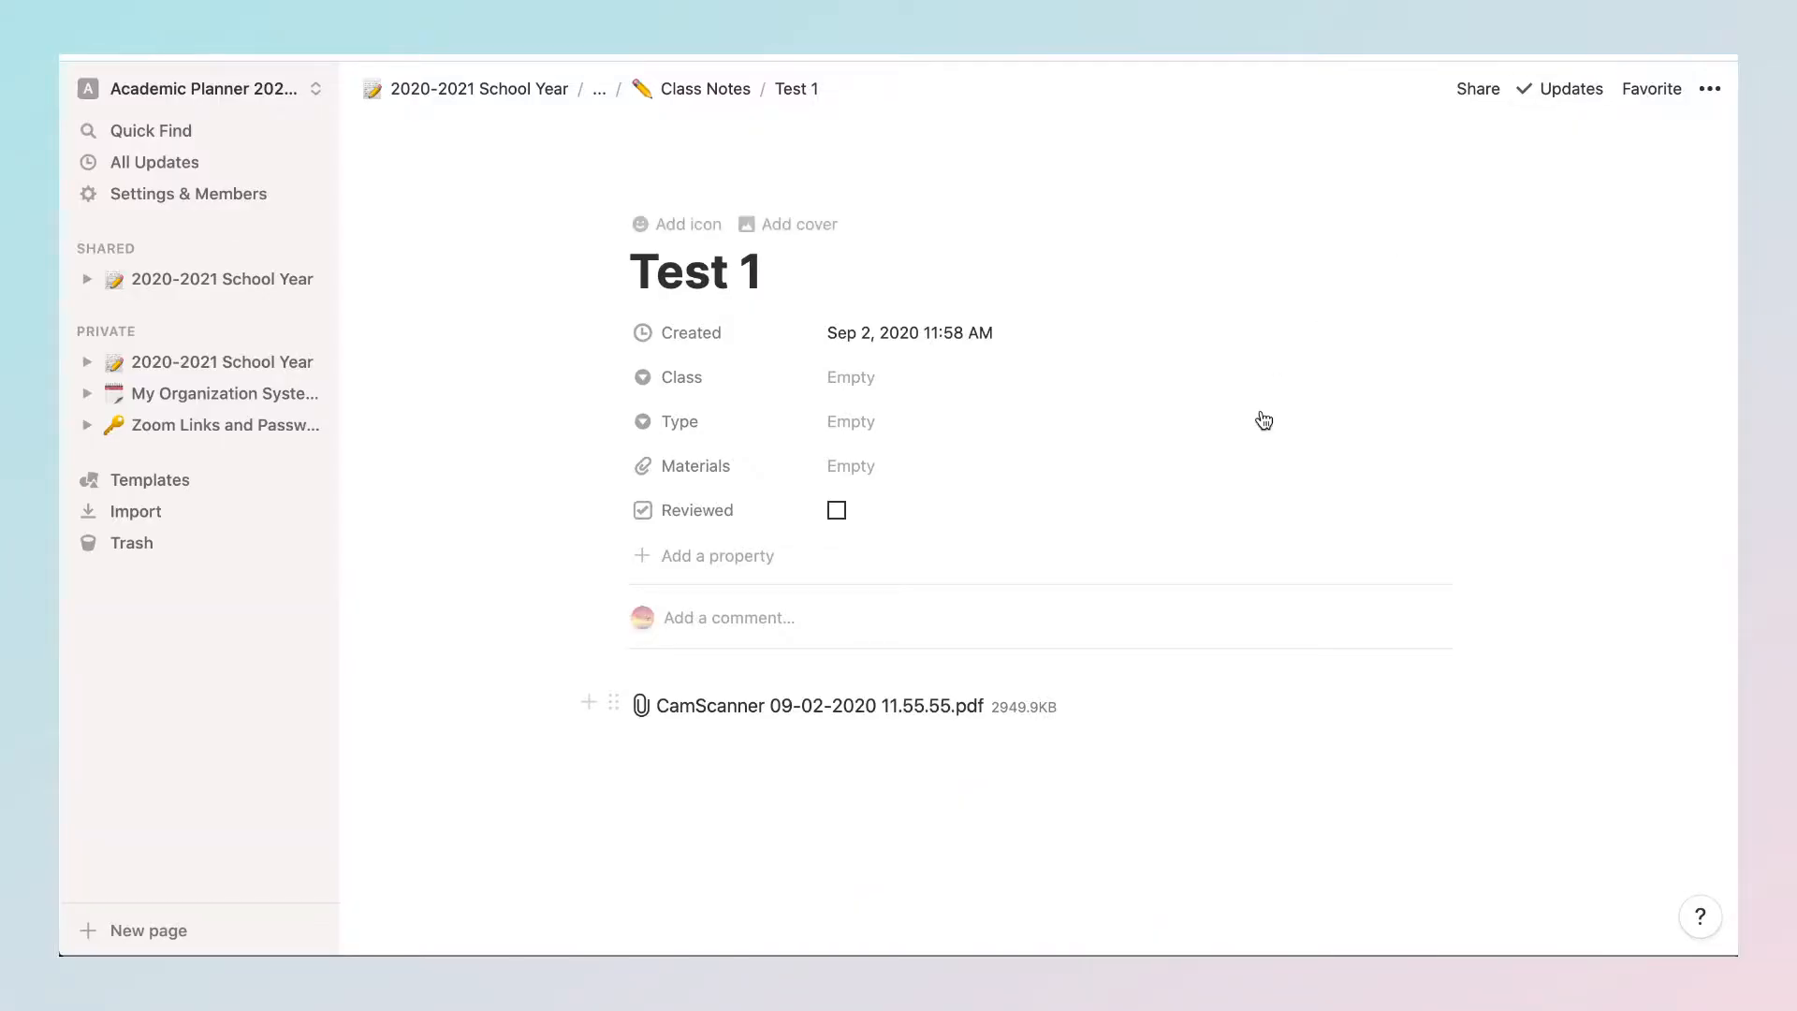
# Step: Start an empty line below the attached PDF on the Test 1 page
pyautogui.scroll(-2, 1259, 413)
pyautogui.click(770, 679)
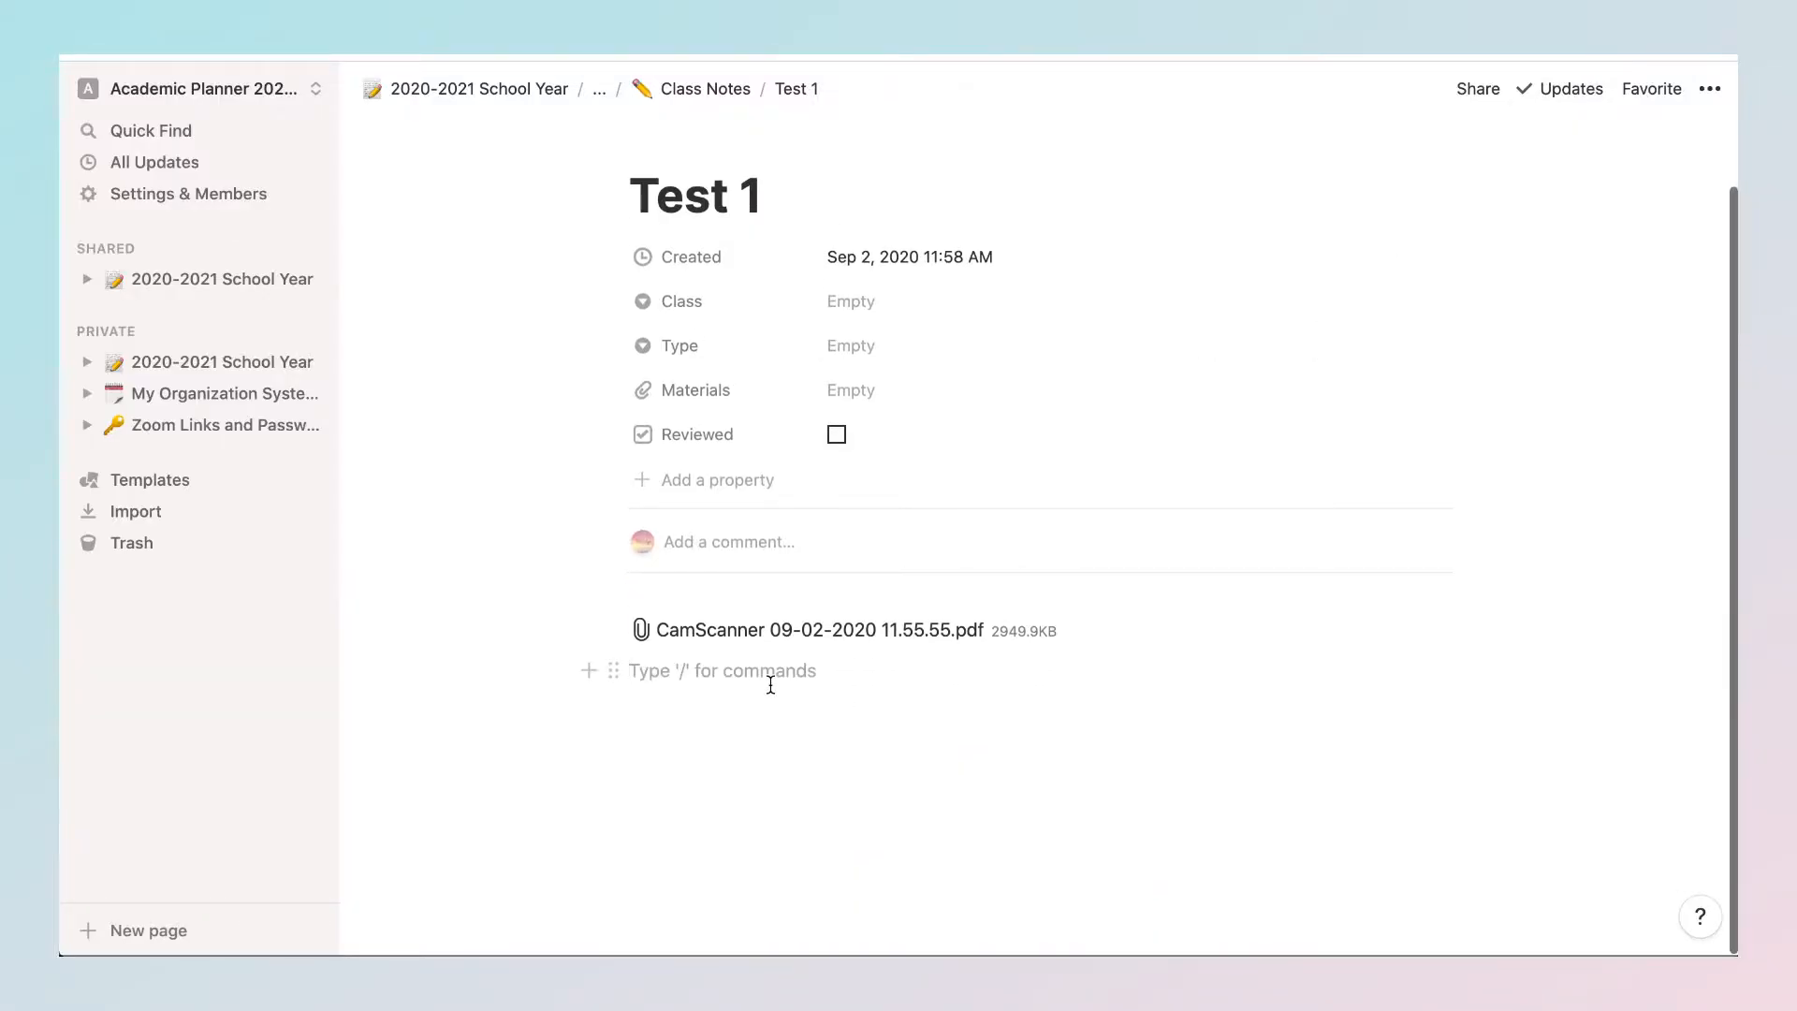
pyautogui.scroll(1, 814, 542)
pyautogui.scroll(1, 816, 541)
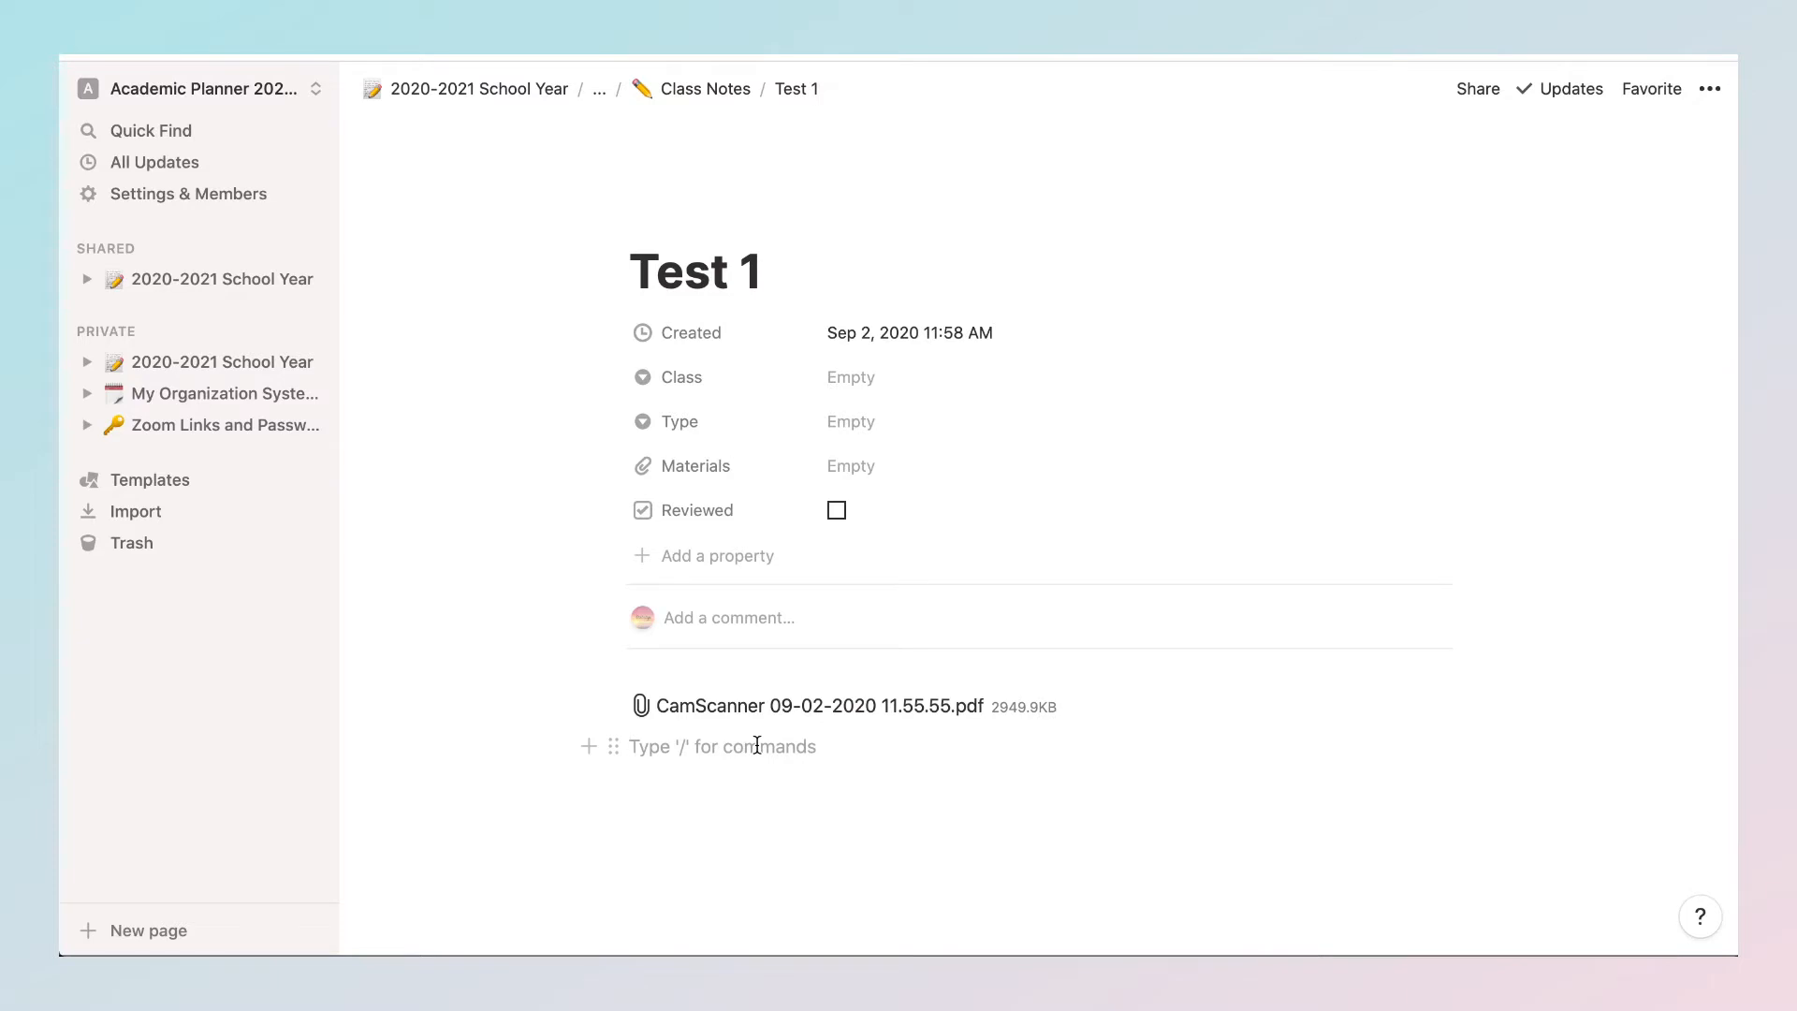
# Step: Go back to the Chemistry page and open the Scientific Method entry from Revision Sheets as a full page
pyautogui.click(722, 88)
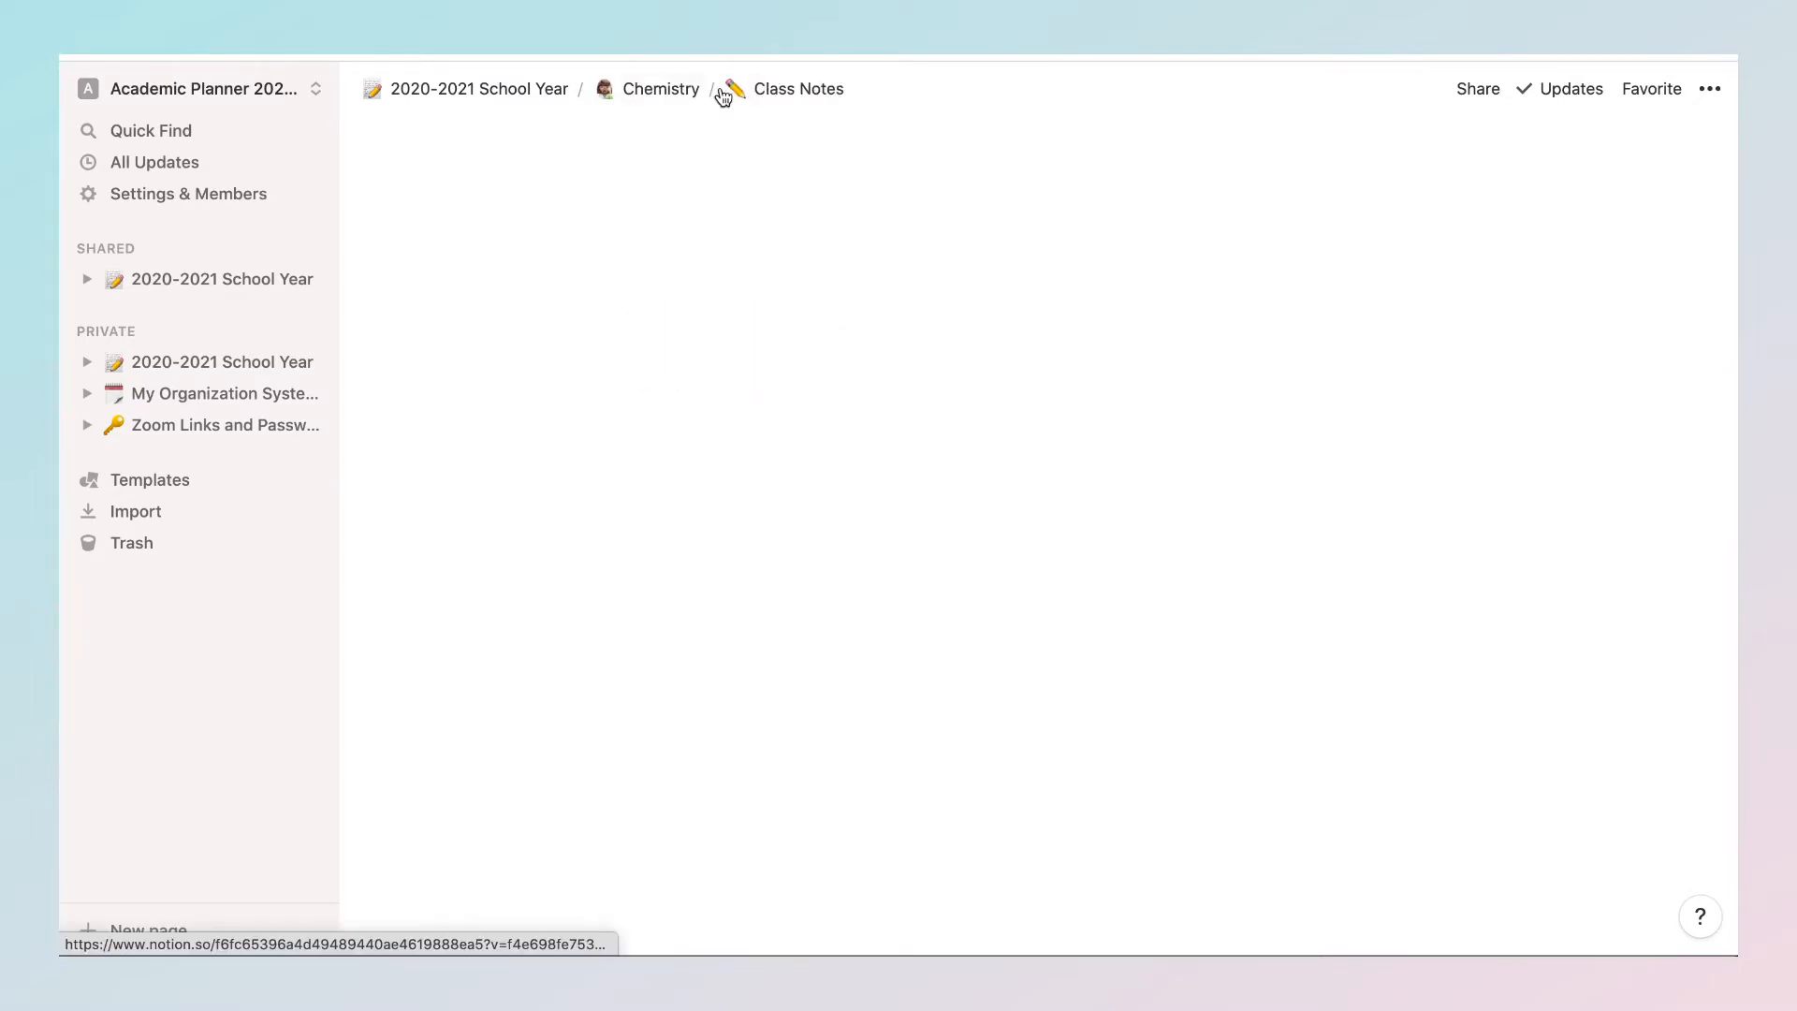
pyautogui.click(670, 89)
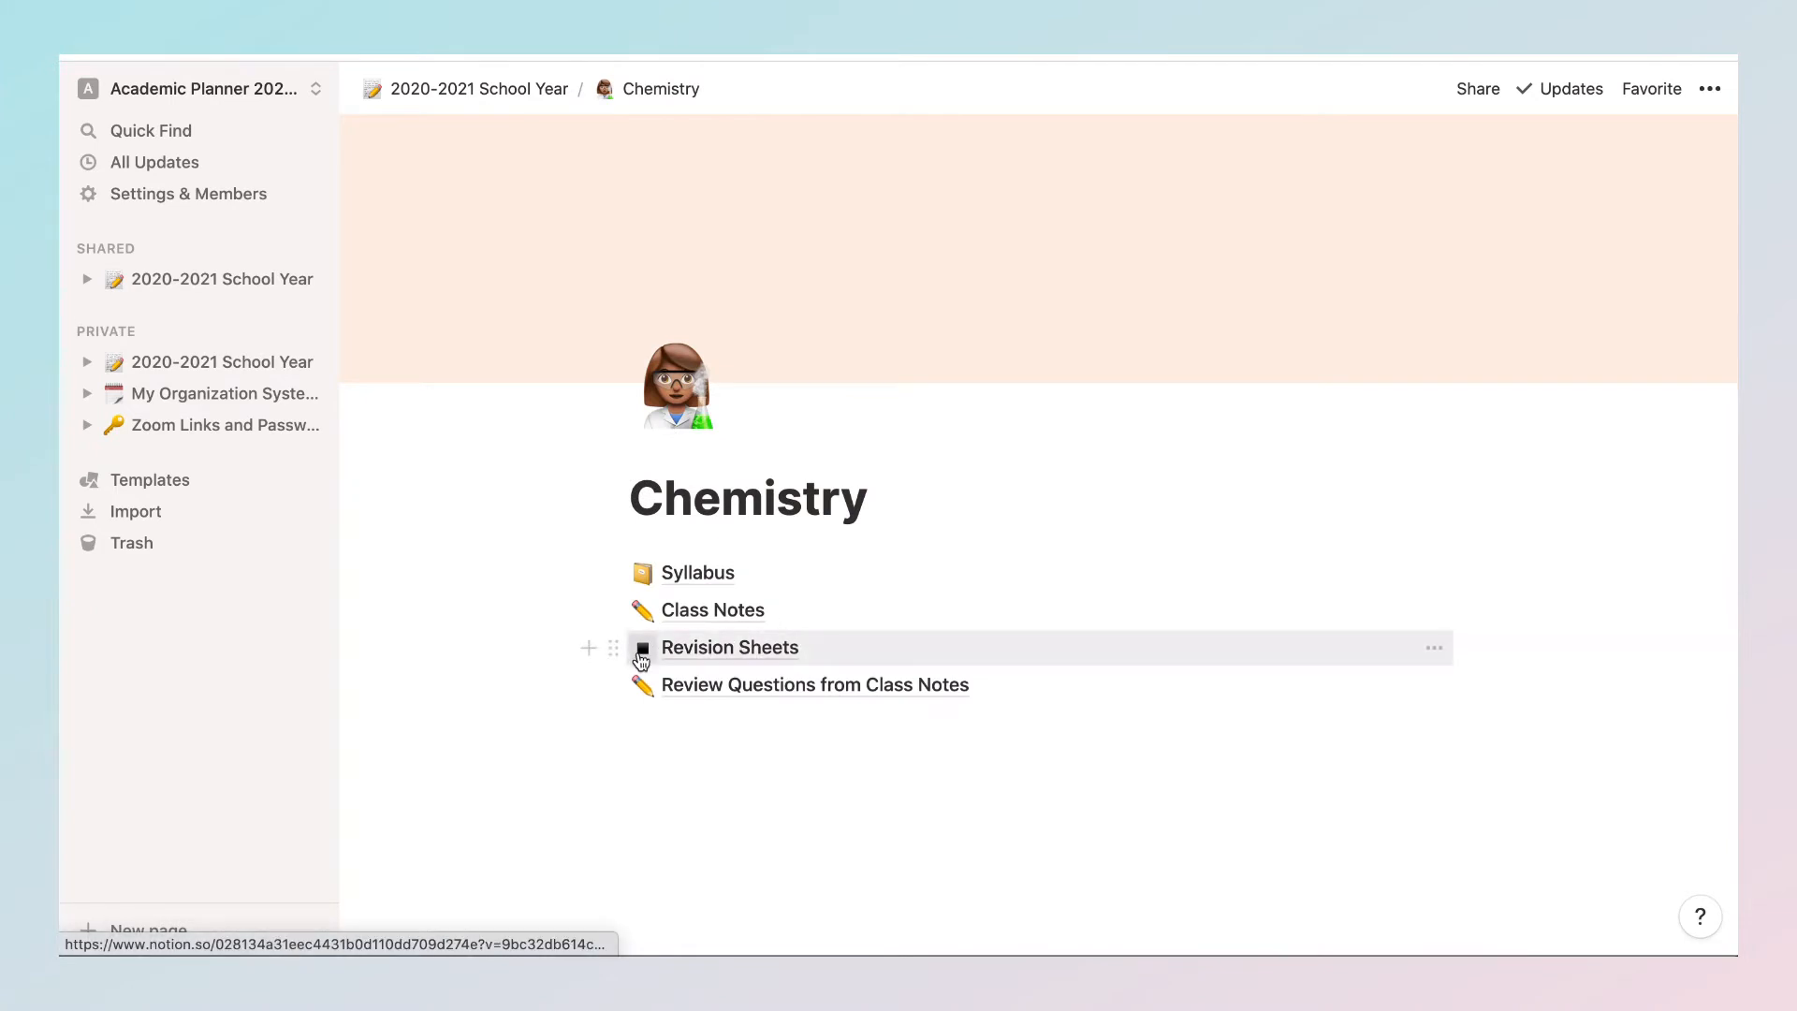
pyautogui.click(769, 653)
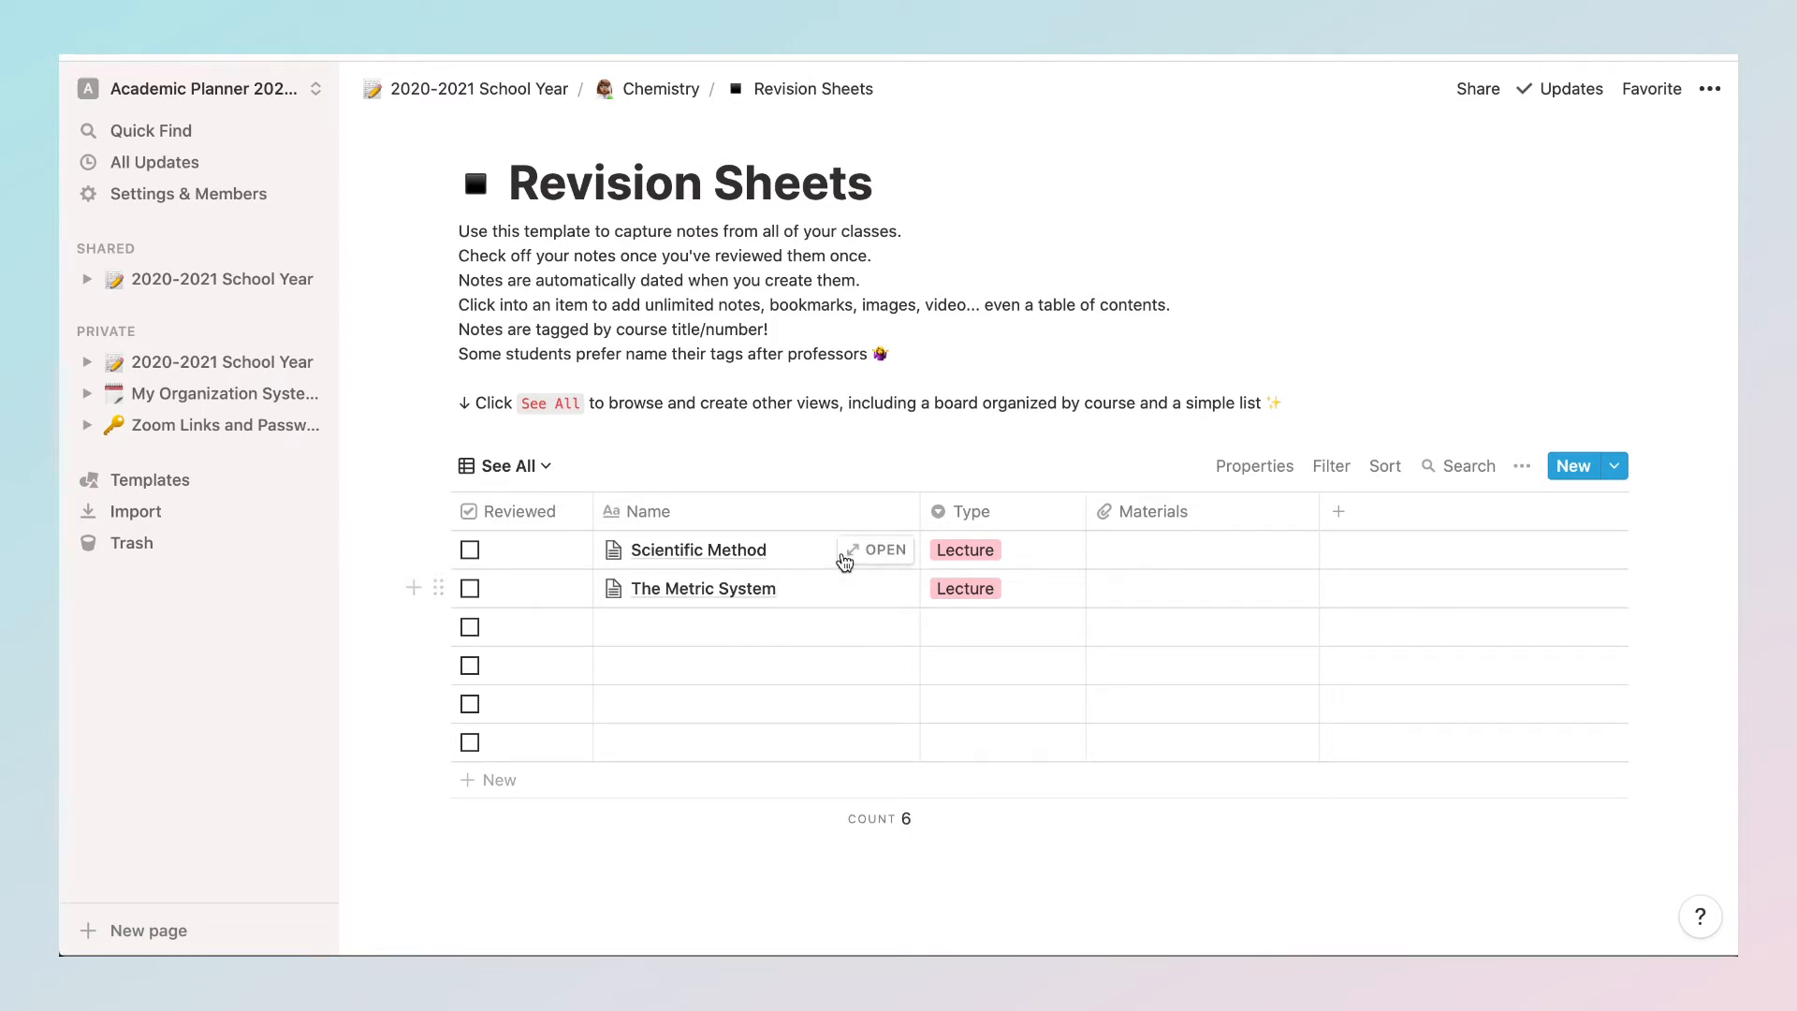
pyautogui.click(881, 552)
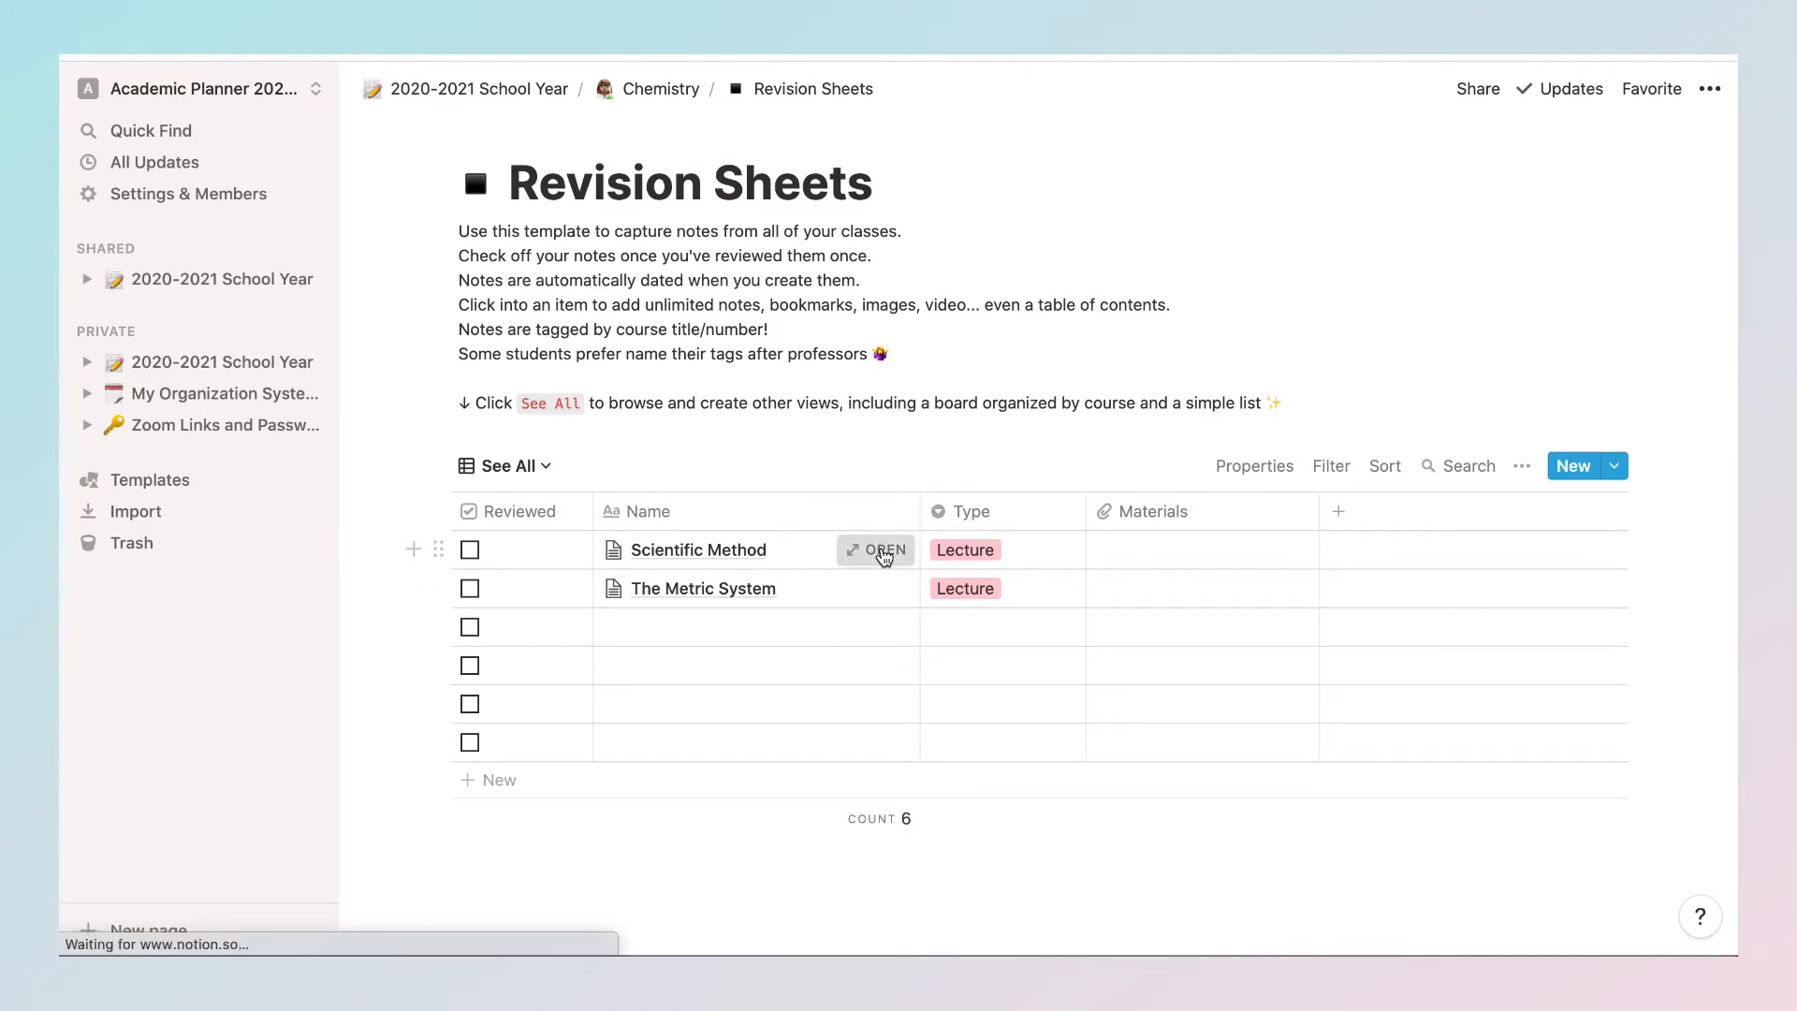
pyautogui.click(427, 174)
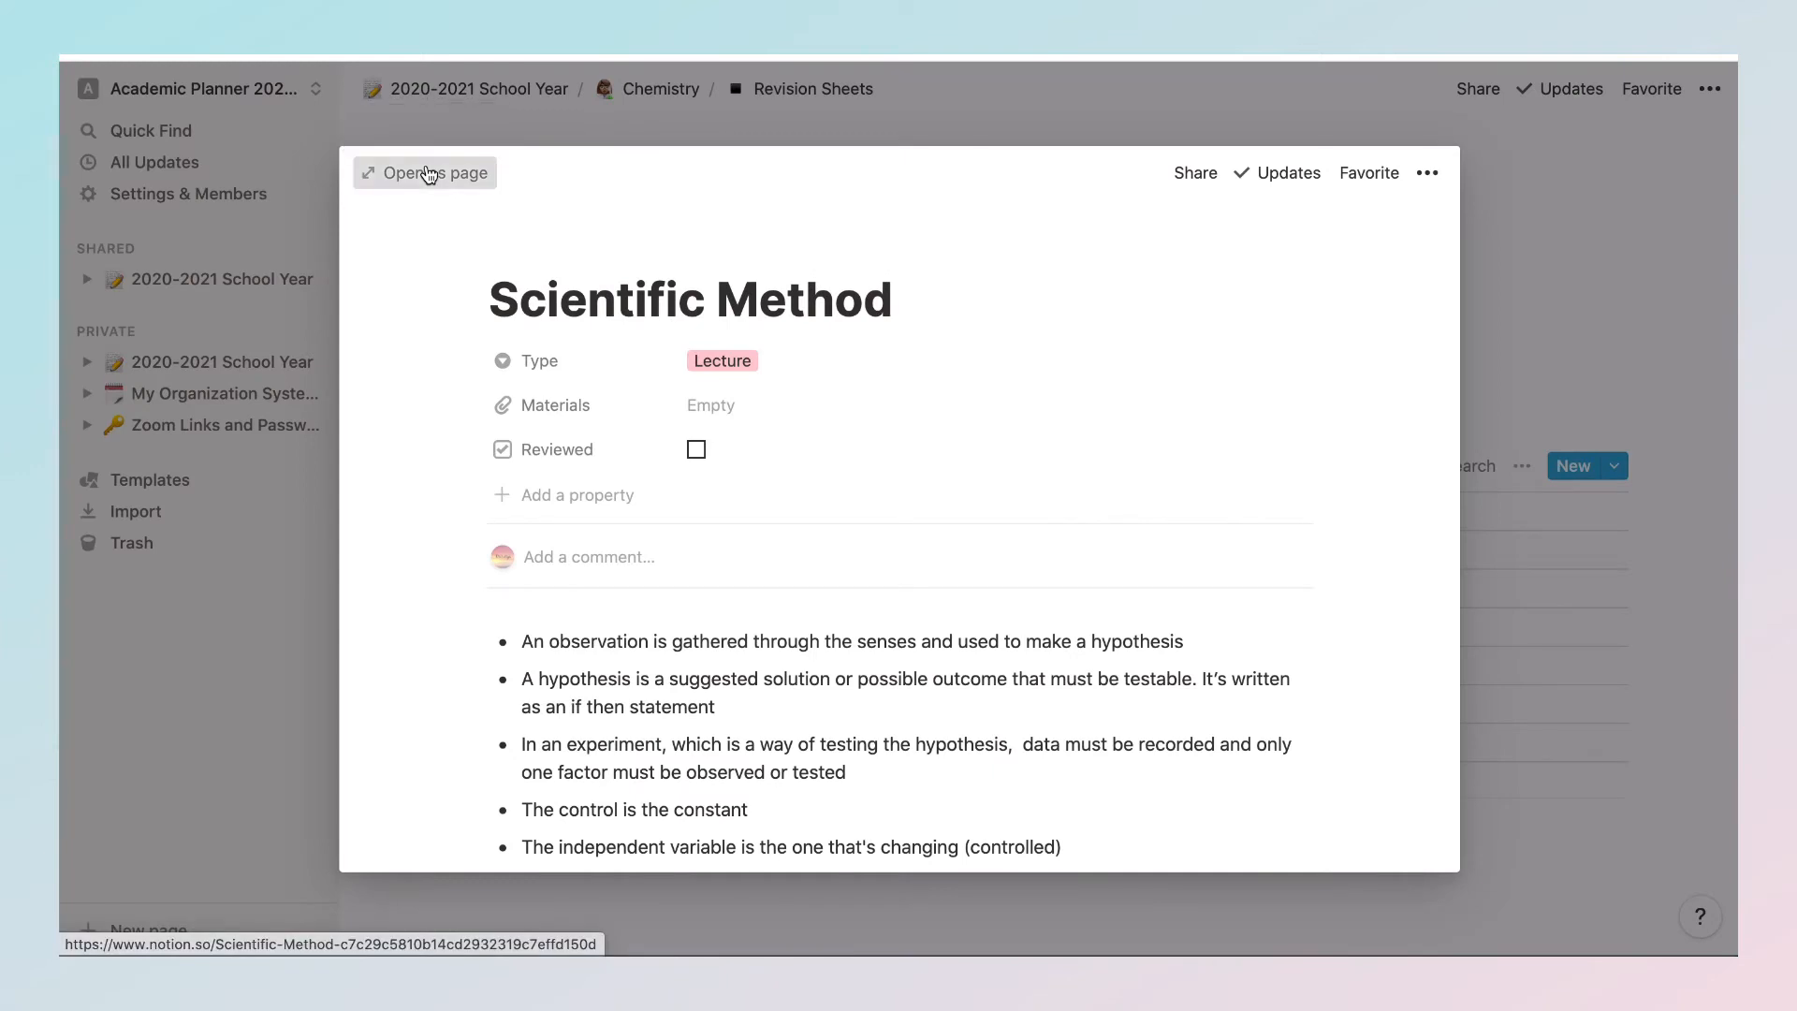
# Step: Review the bulleted Scientific Method notes from the page title through to the final bullet
pyautogui.scroll(-5, 1103, 749)
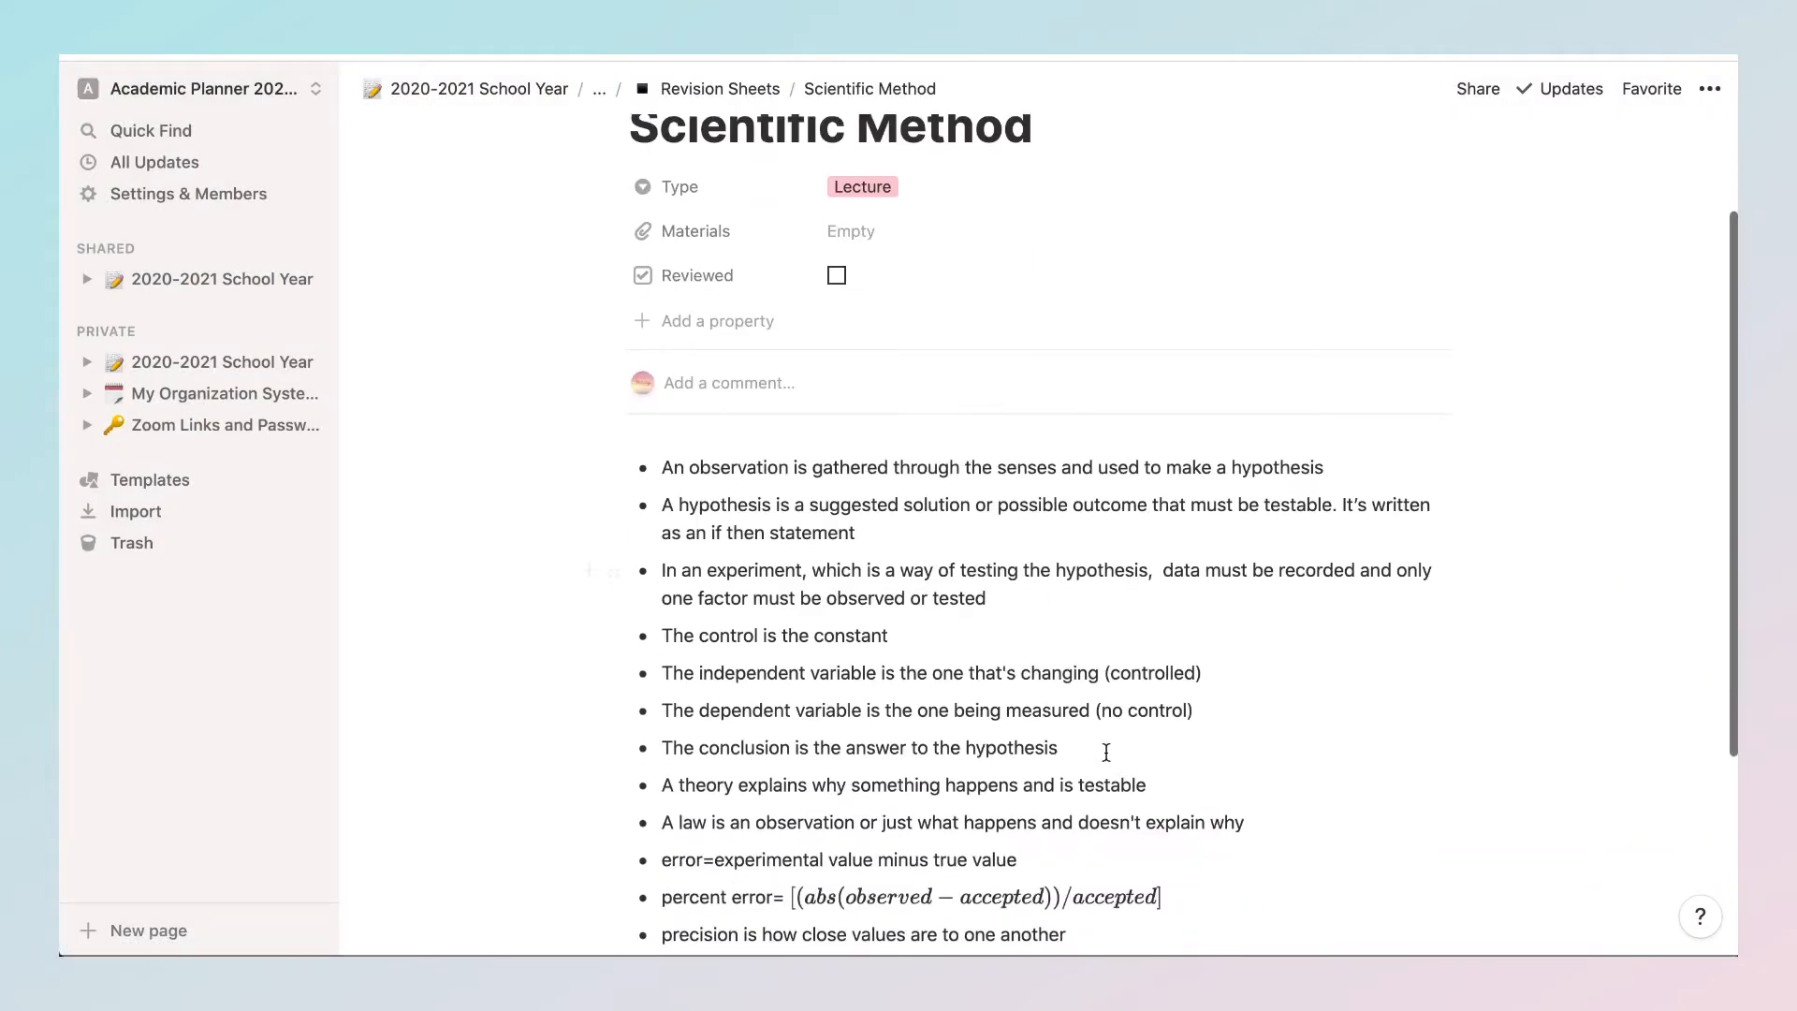
pyautogui.scroll(5, 1106, 752)
pyautogui.scroll(-5, 1106, 752)
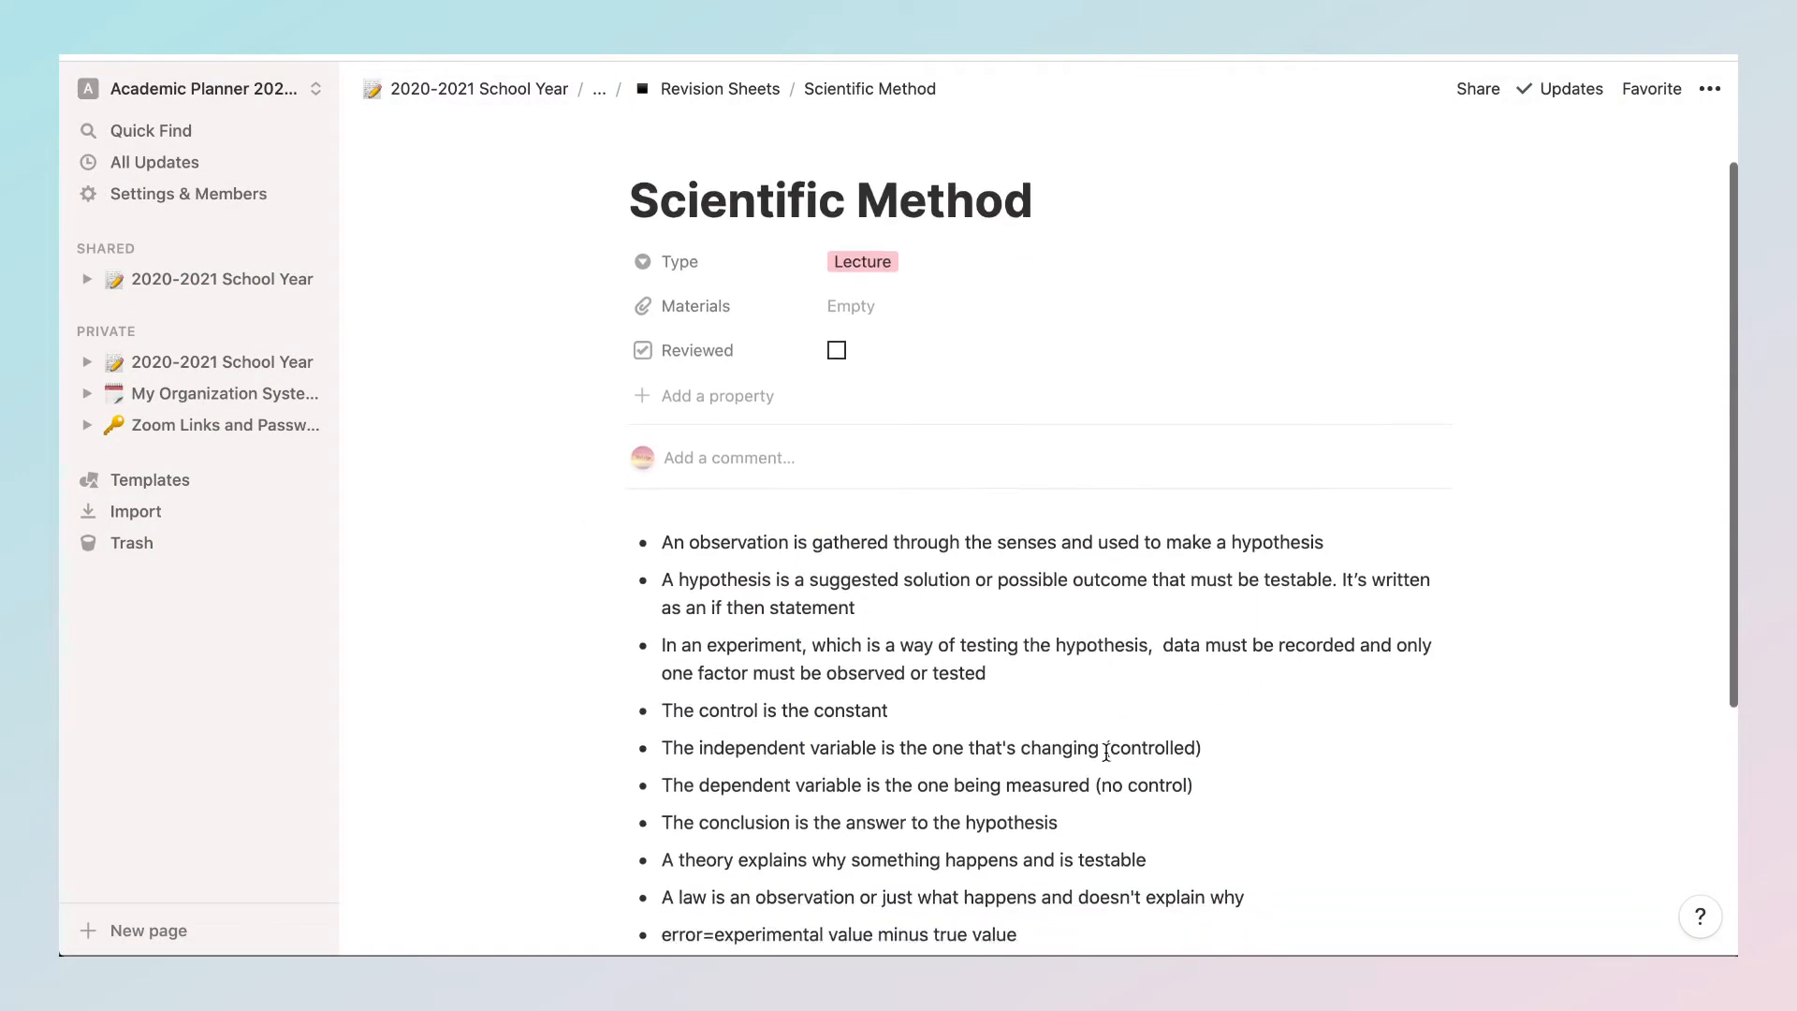
pyautogui.scroll(3, 1106, 752)
pyautogui.scroll(3, 1106, 752)
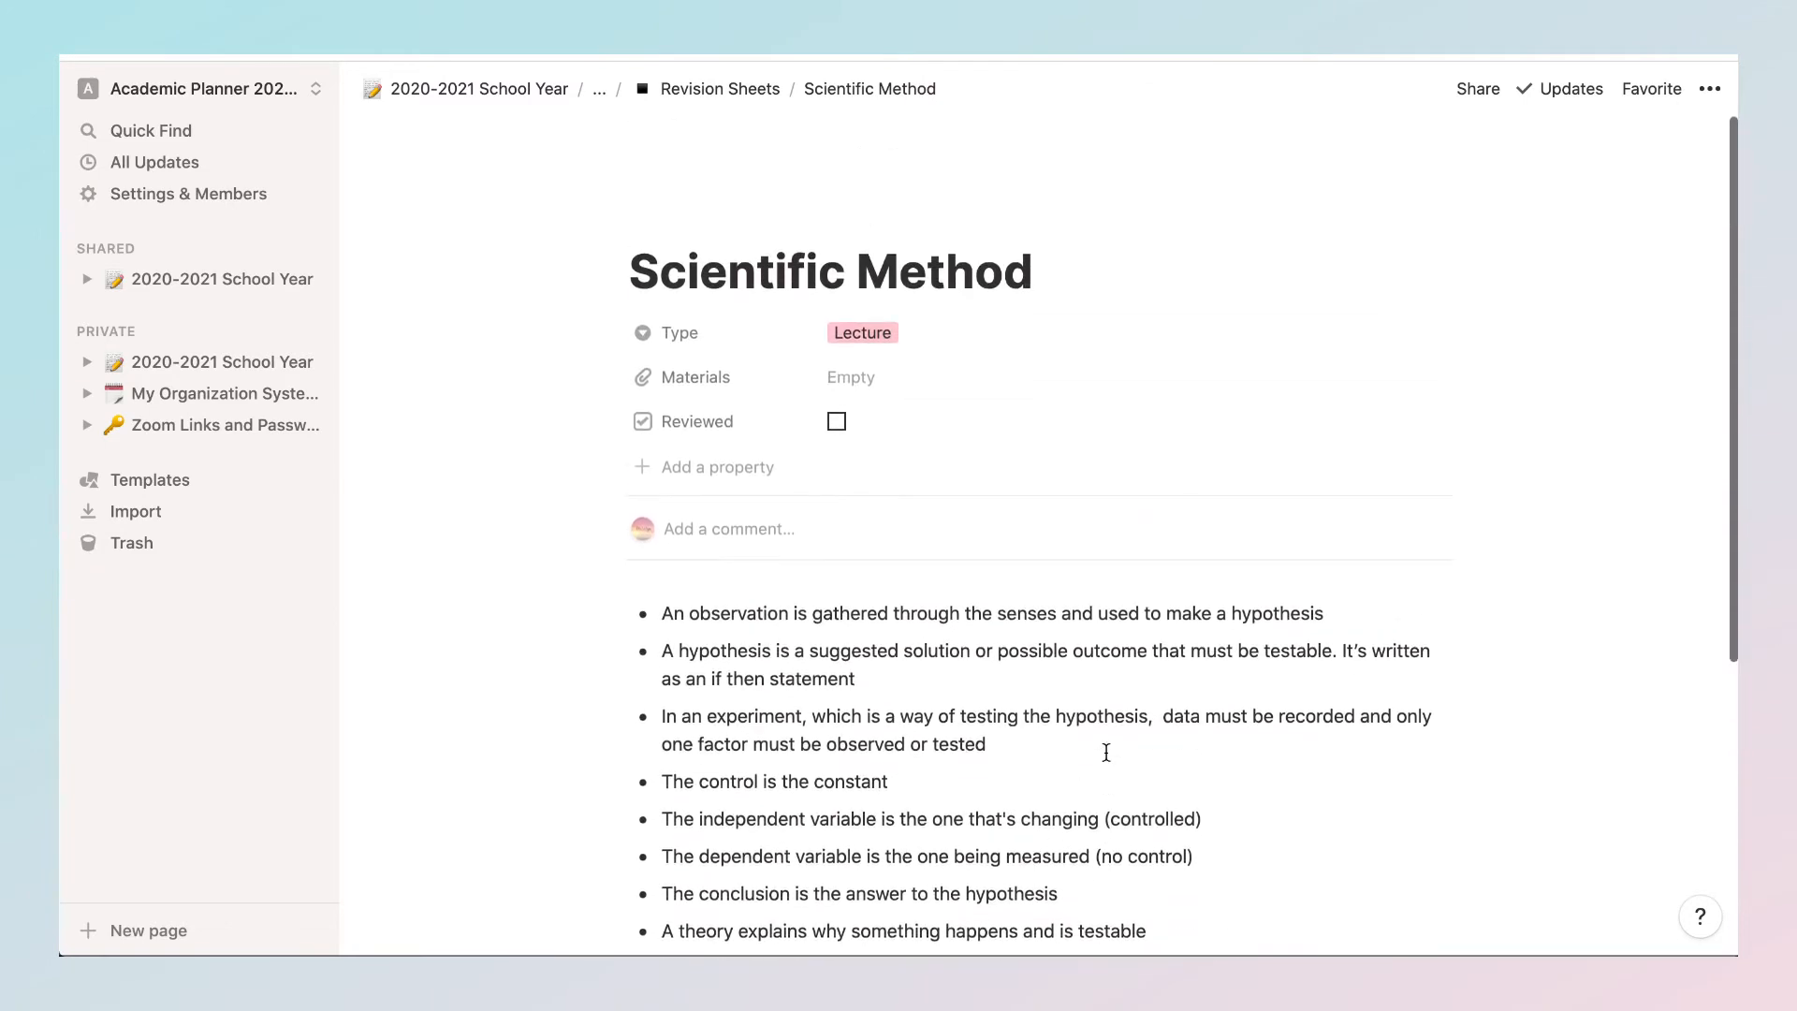
pyautogui.scroll(-1, 1106, 752)
pyautogui.scroll(-5, 1106, 752)
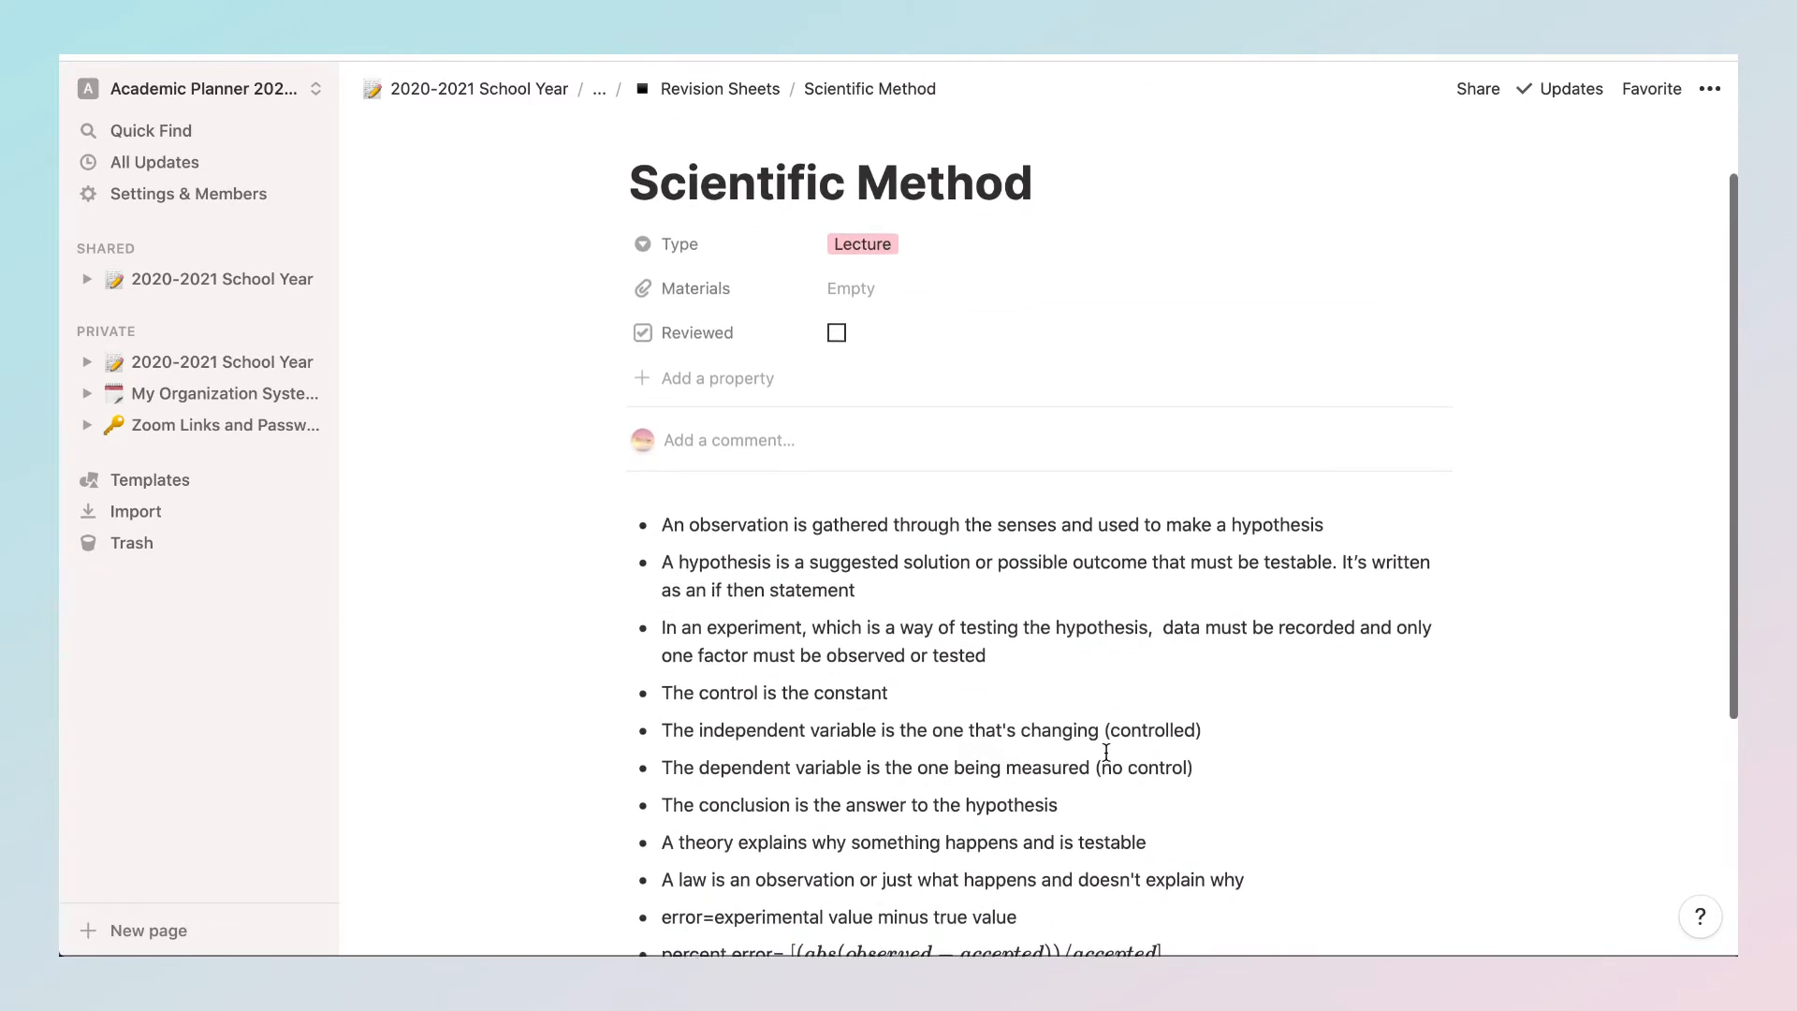
pyautogui.scroll(-1, 1106, 752)
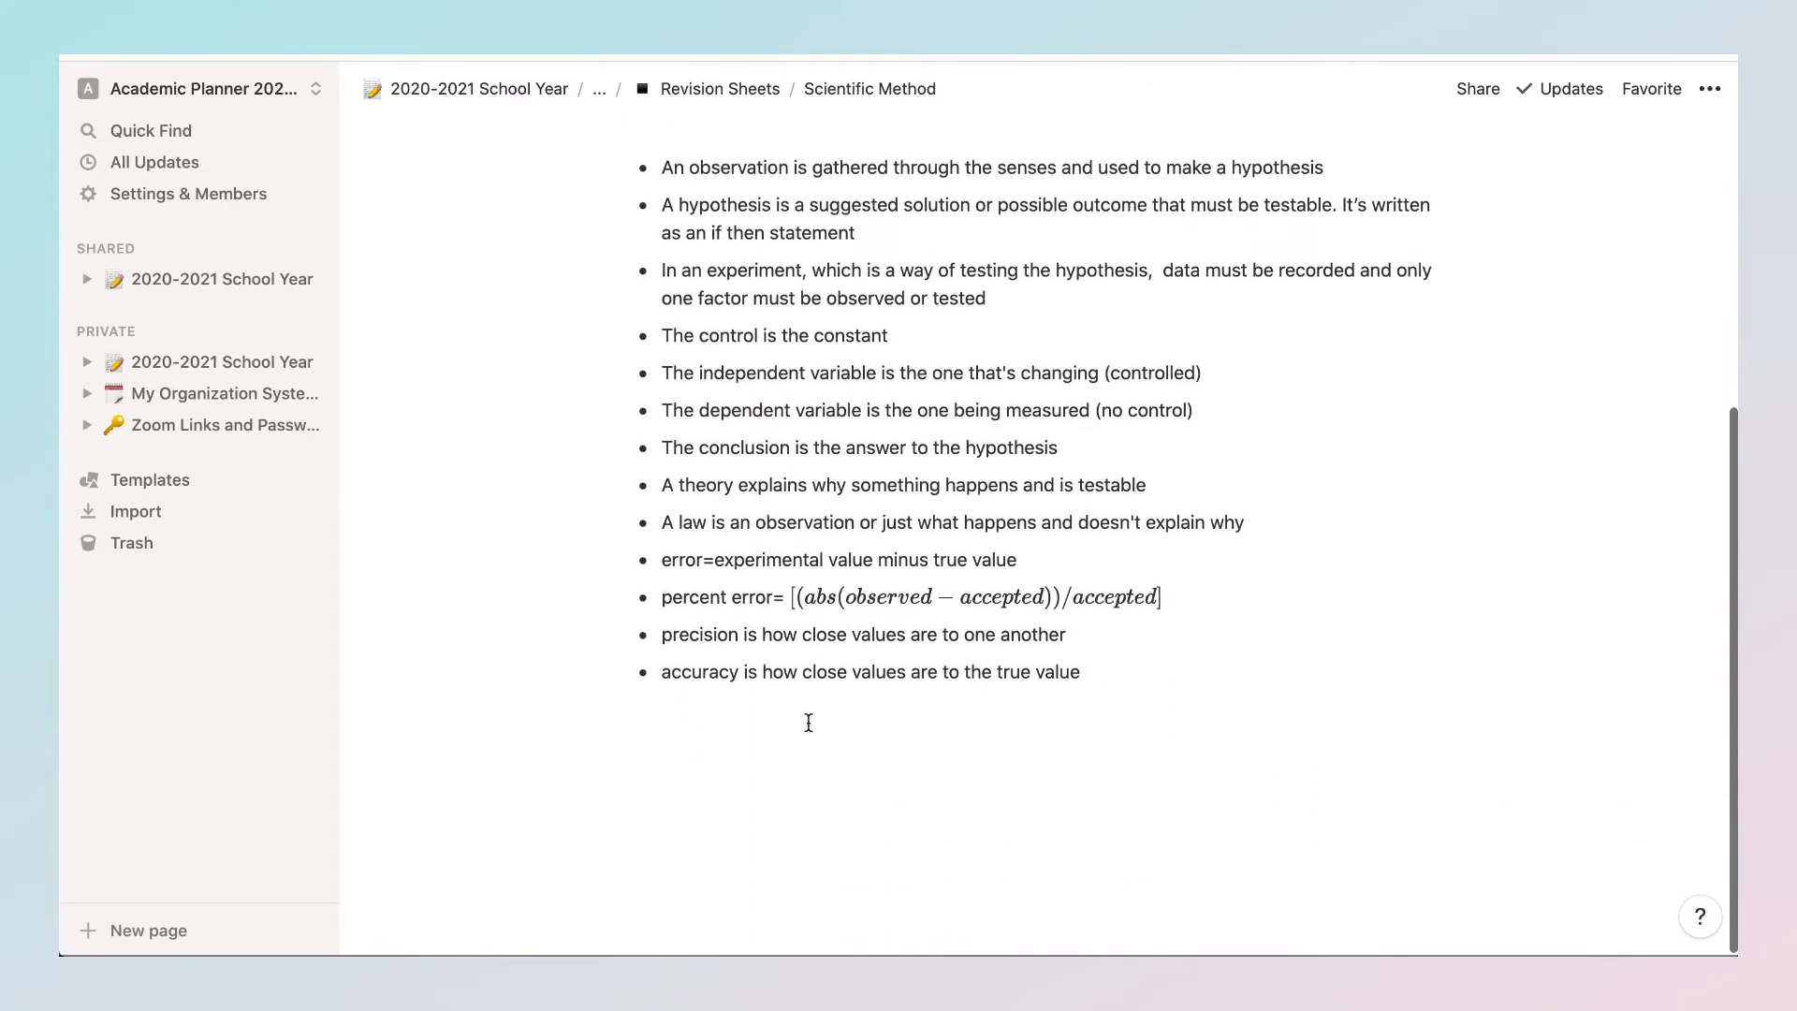
# Step: Insert a video block on a new line below the last bullet of the Scientific Method notes
pyautogui.click(769, 721)
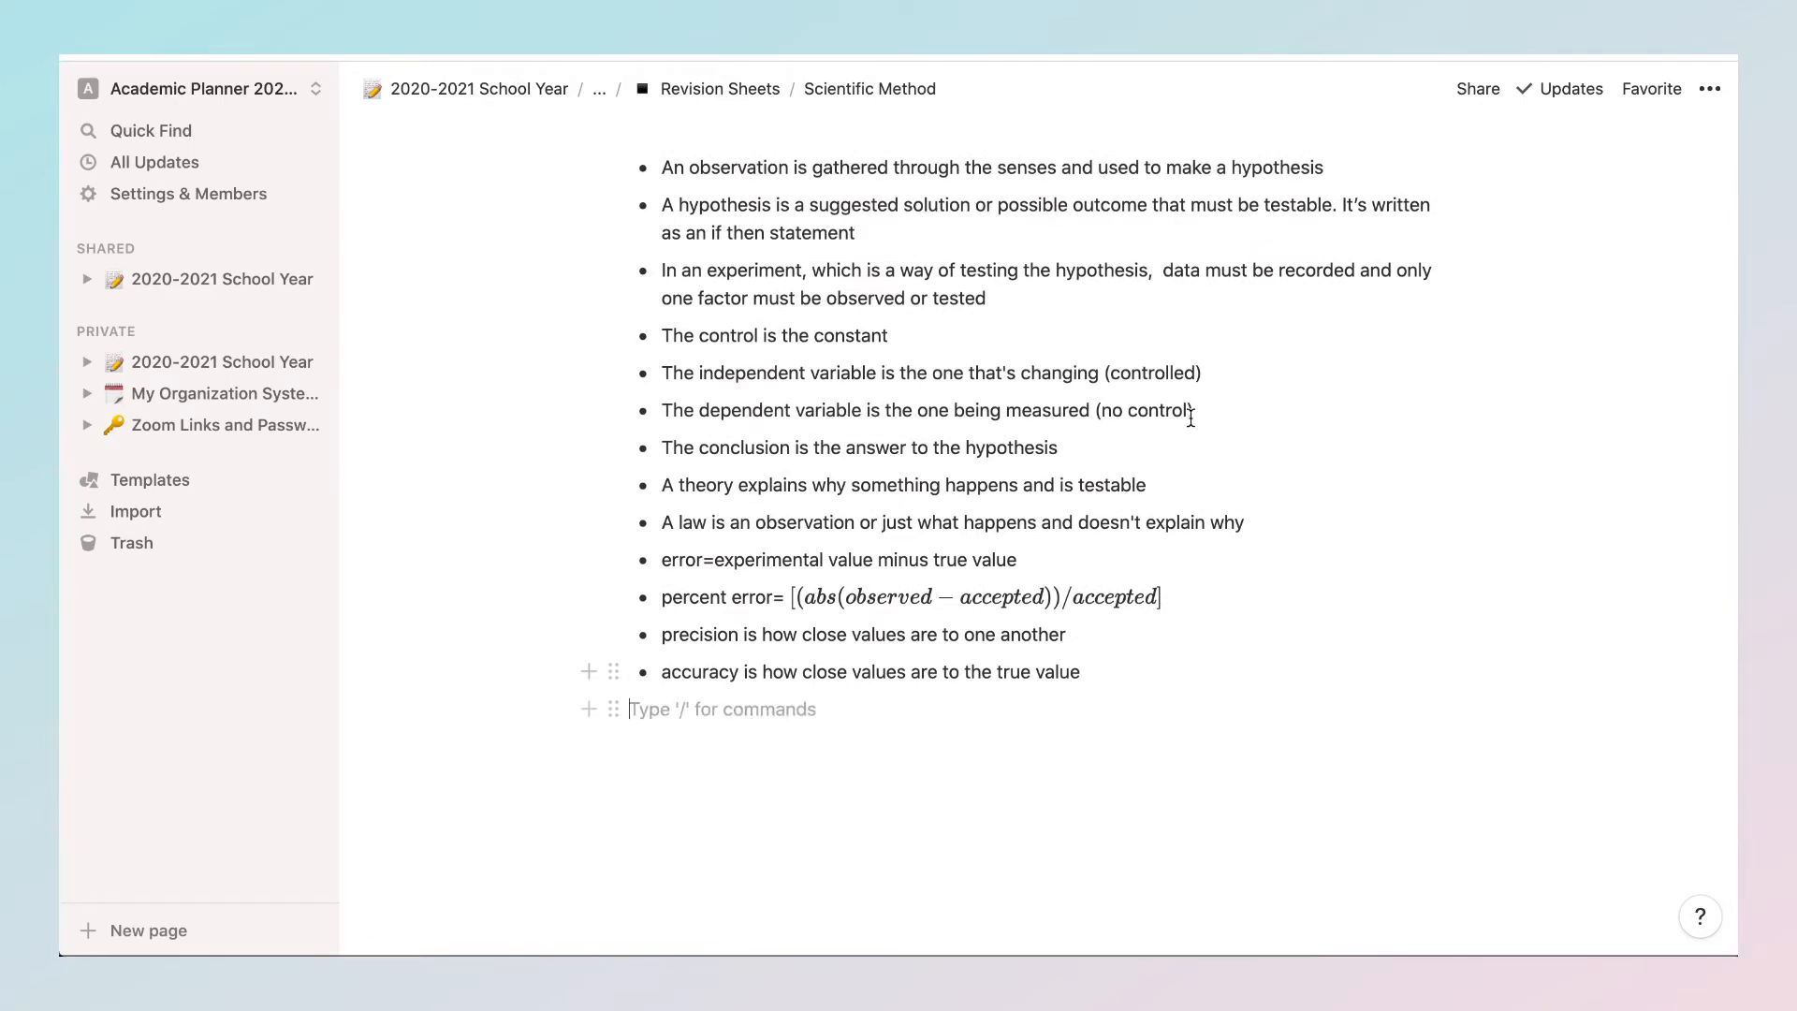
pyautogui.scroll(8, 1190, 418)
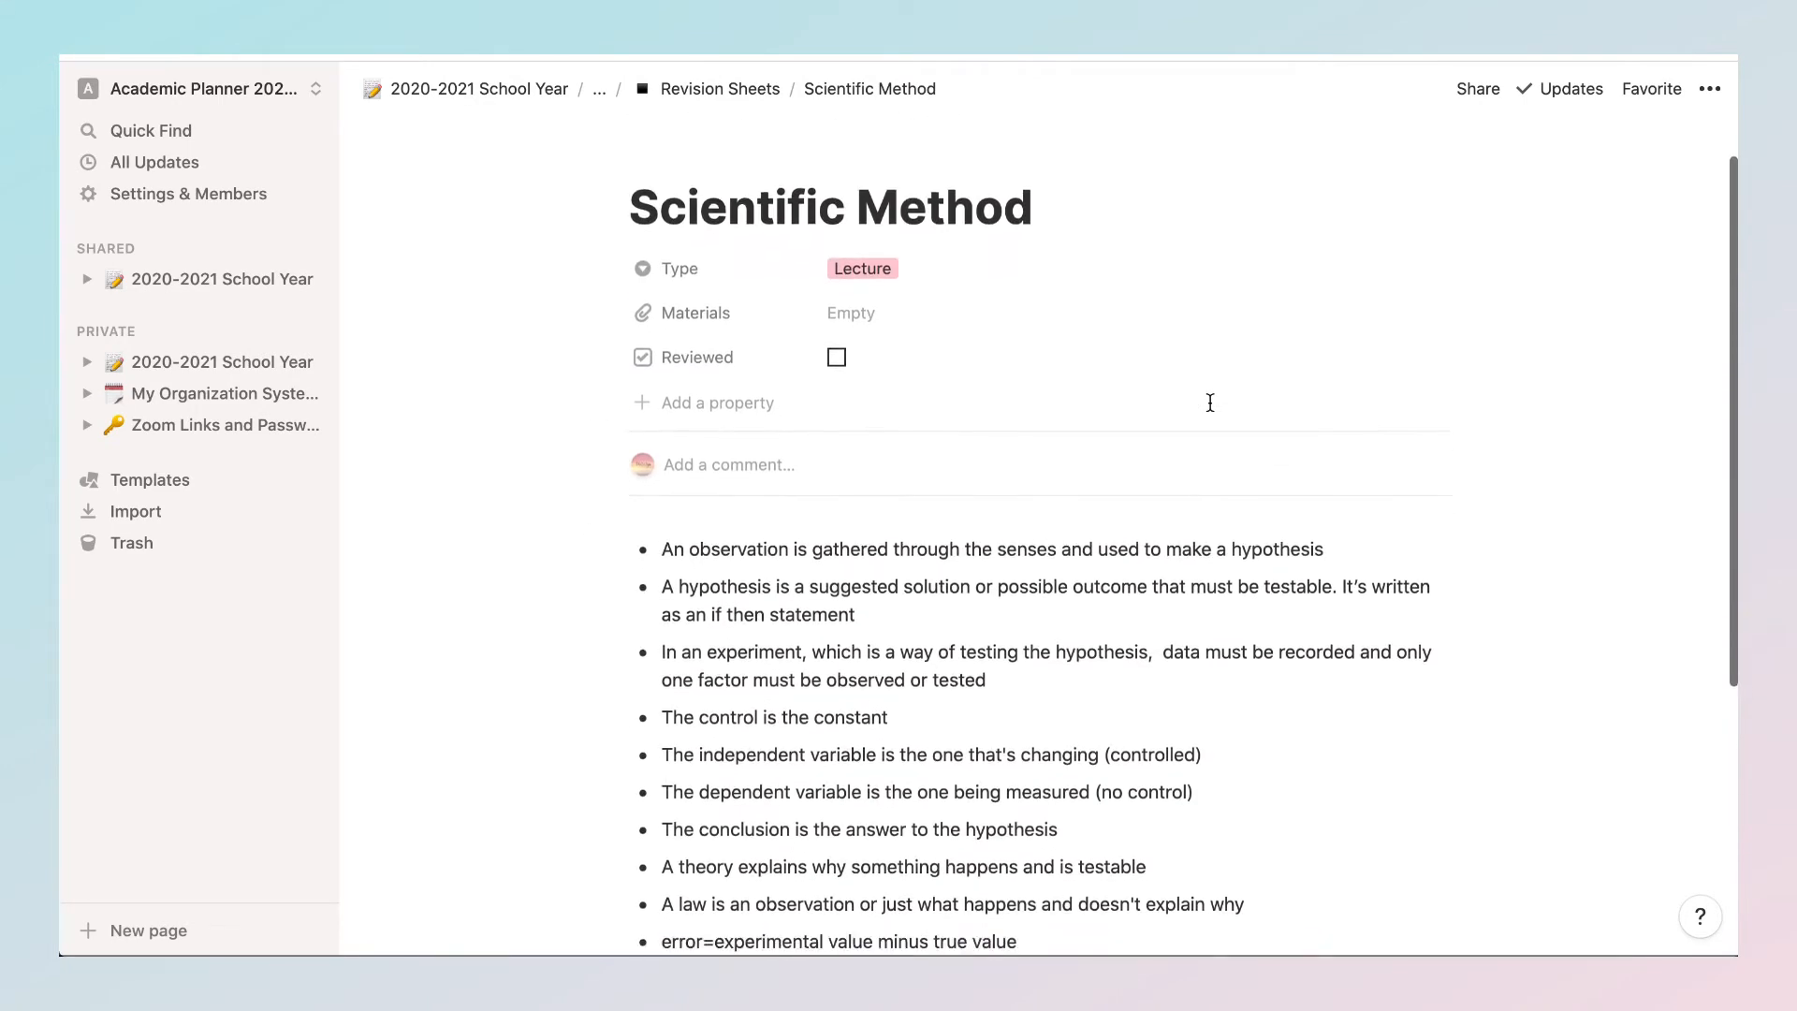
pyautogui.scroll(-1, 1210, 403)
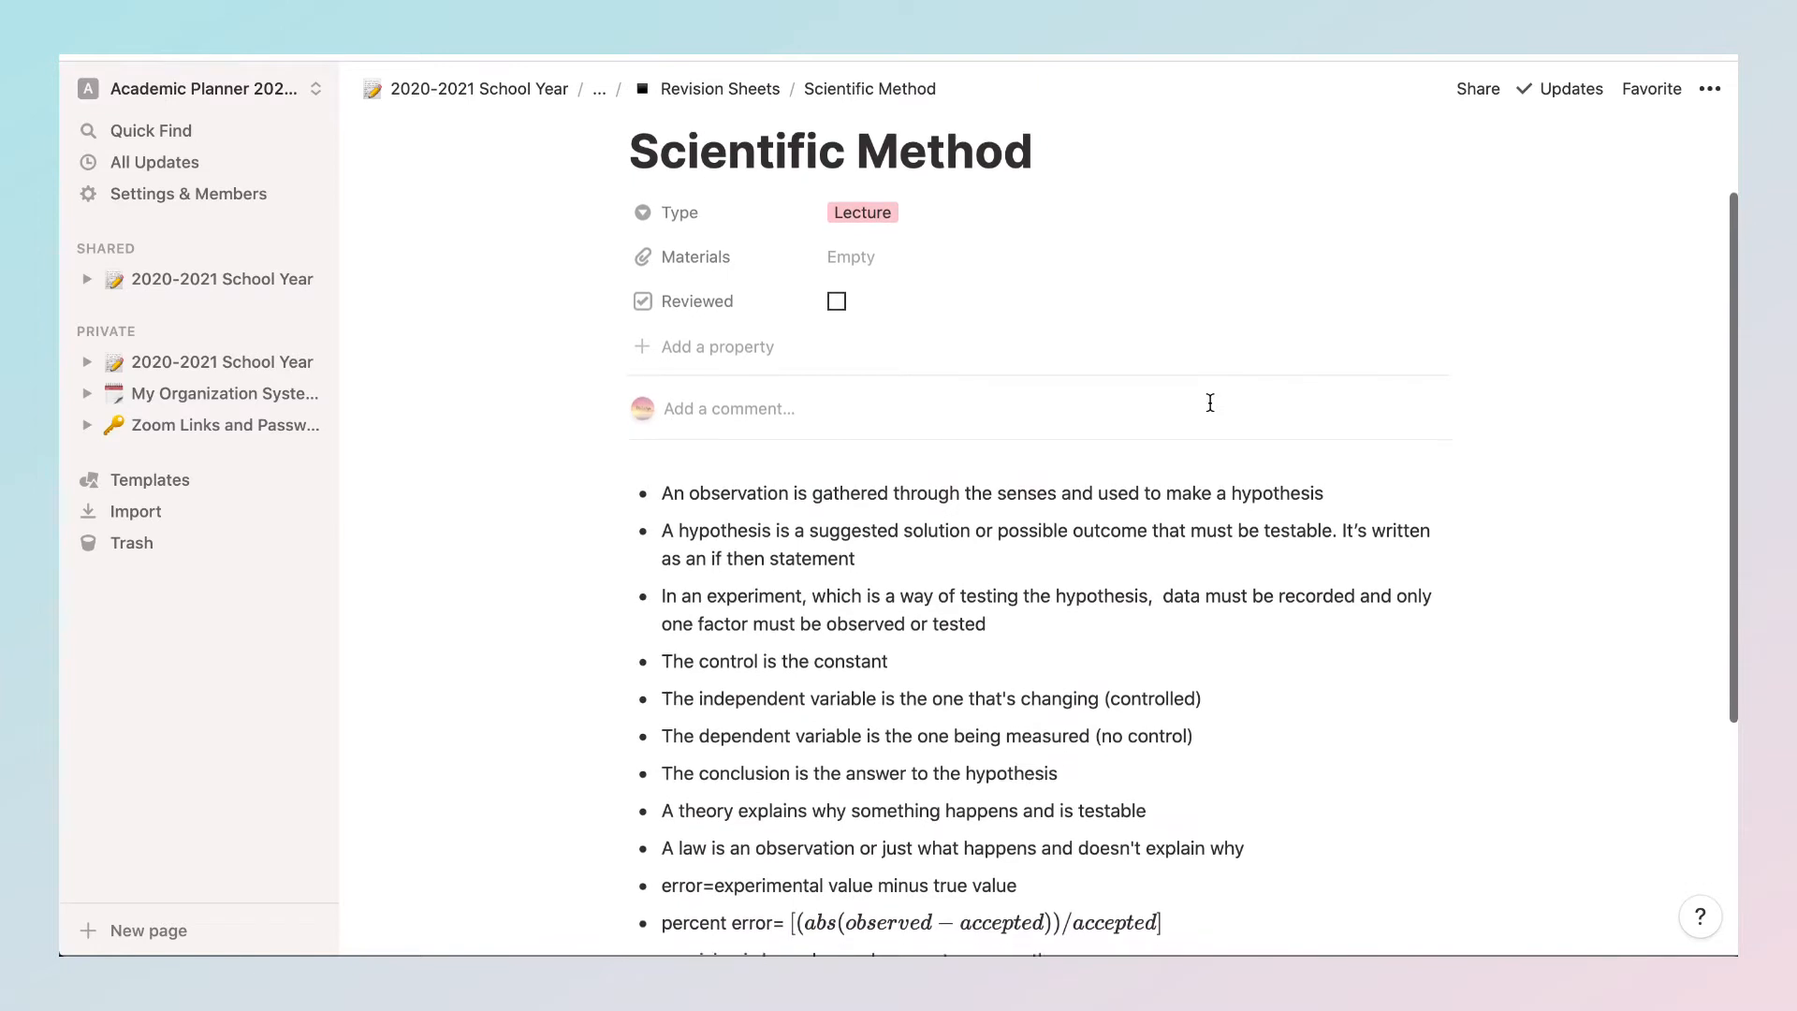
pyautogui.scroll(-3, 1210, 402)
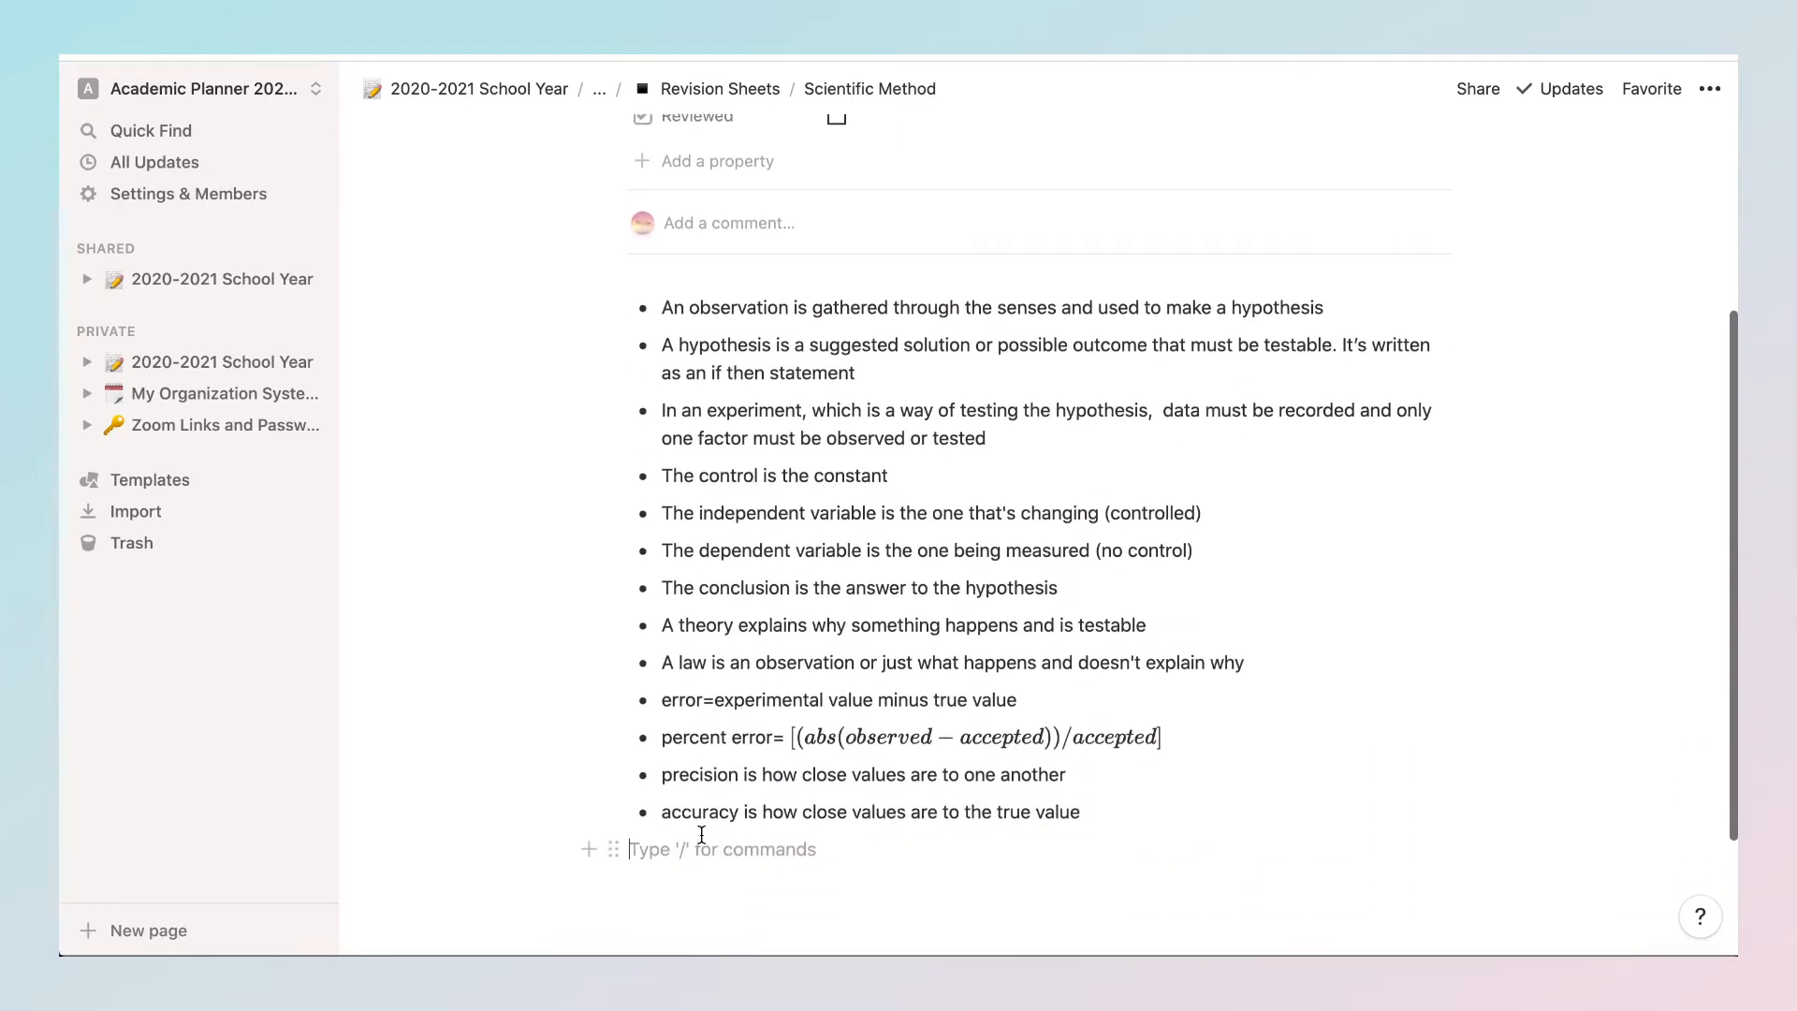
pyautogui.write('/')
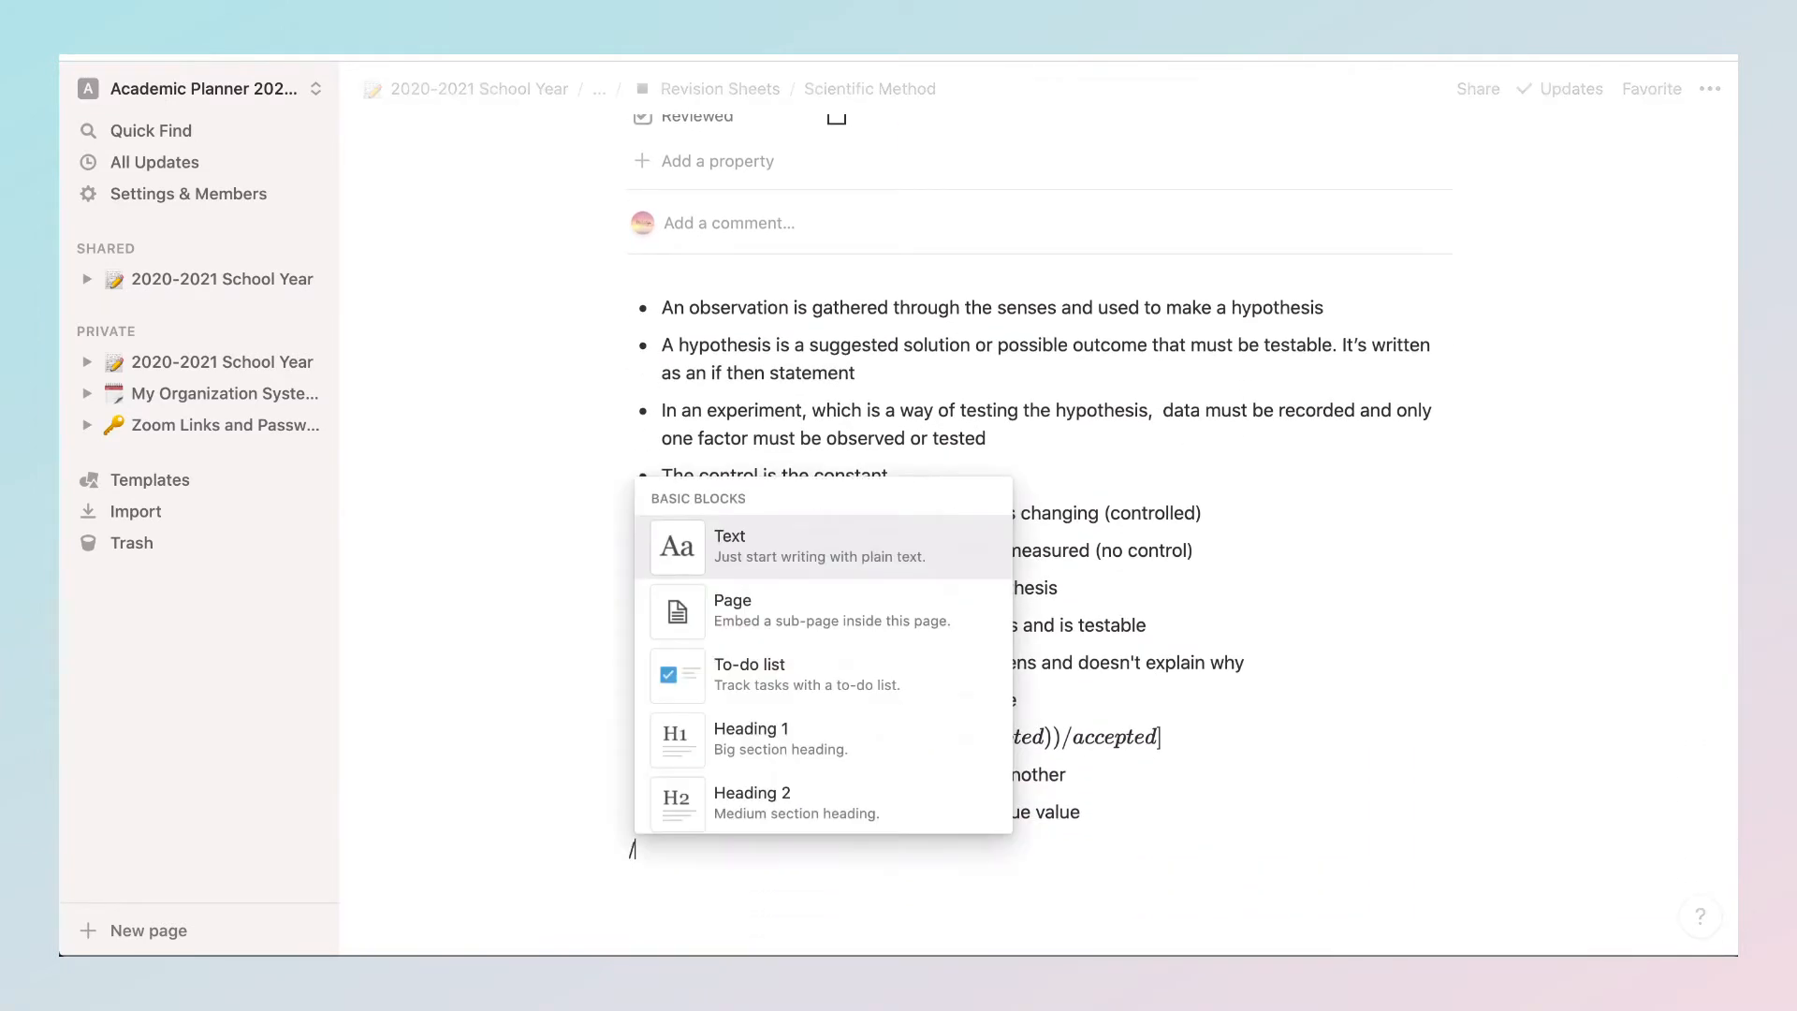
pyautogui.write('vid')
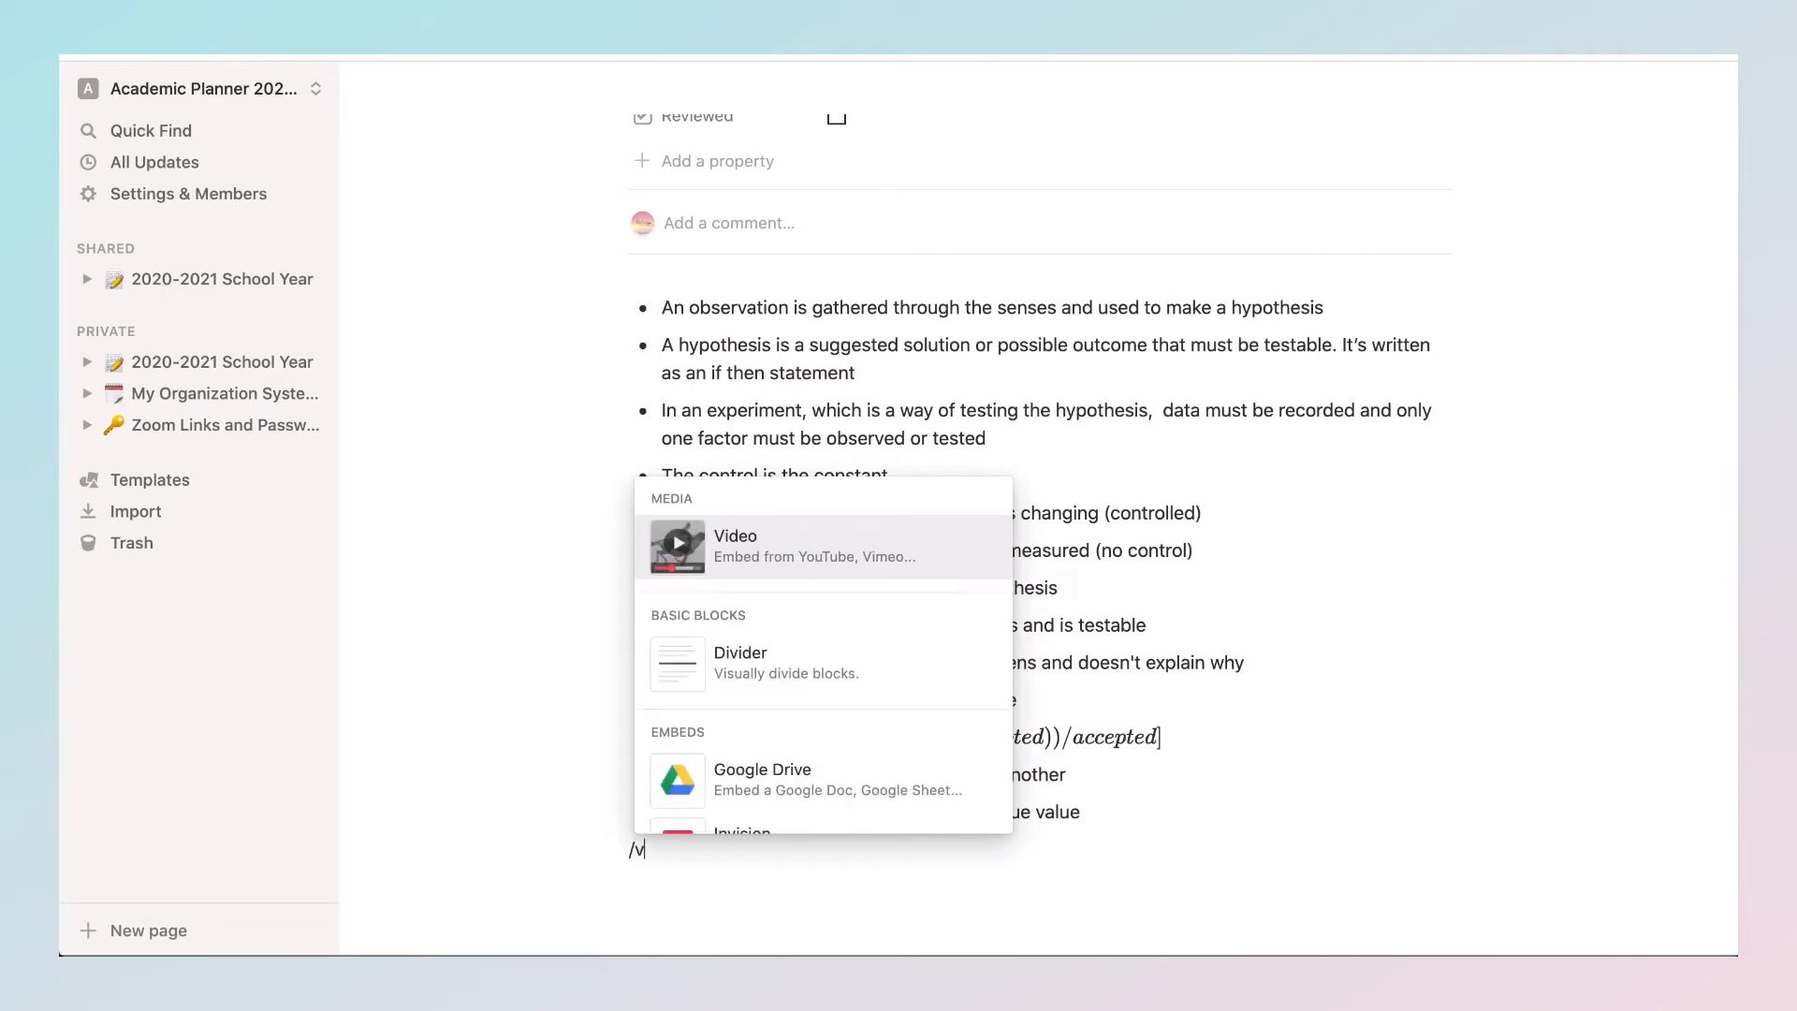
pyautogui.click(827, 559)
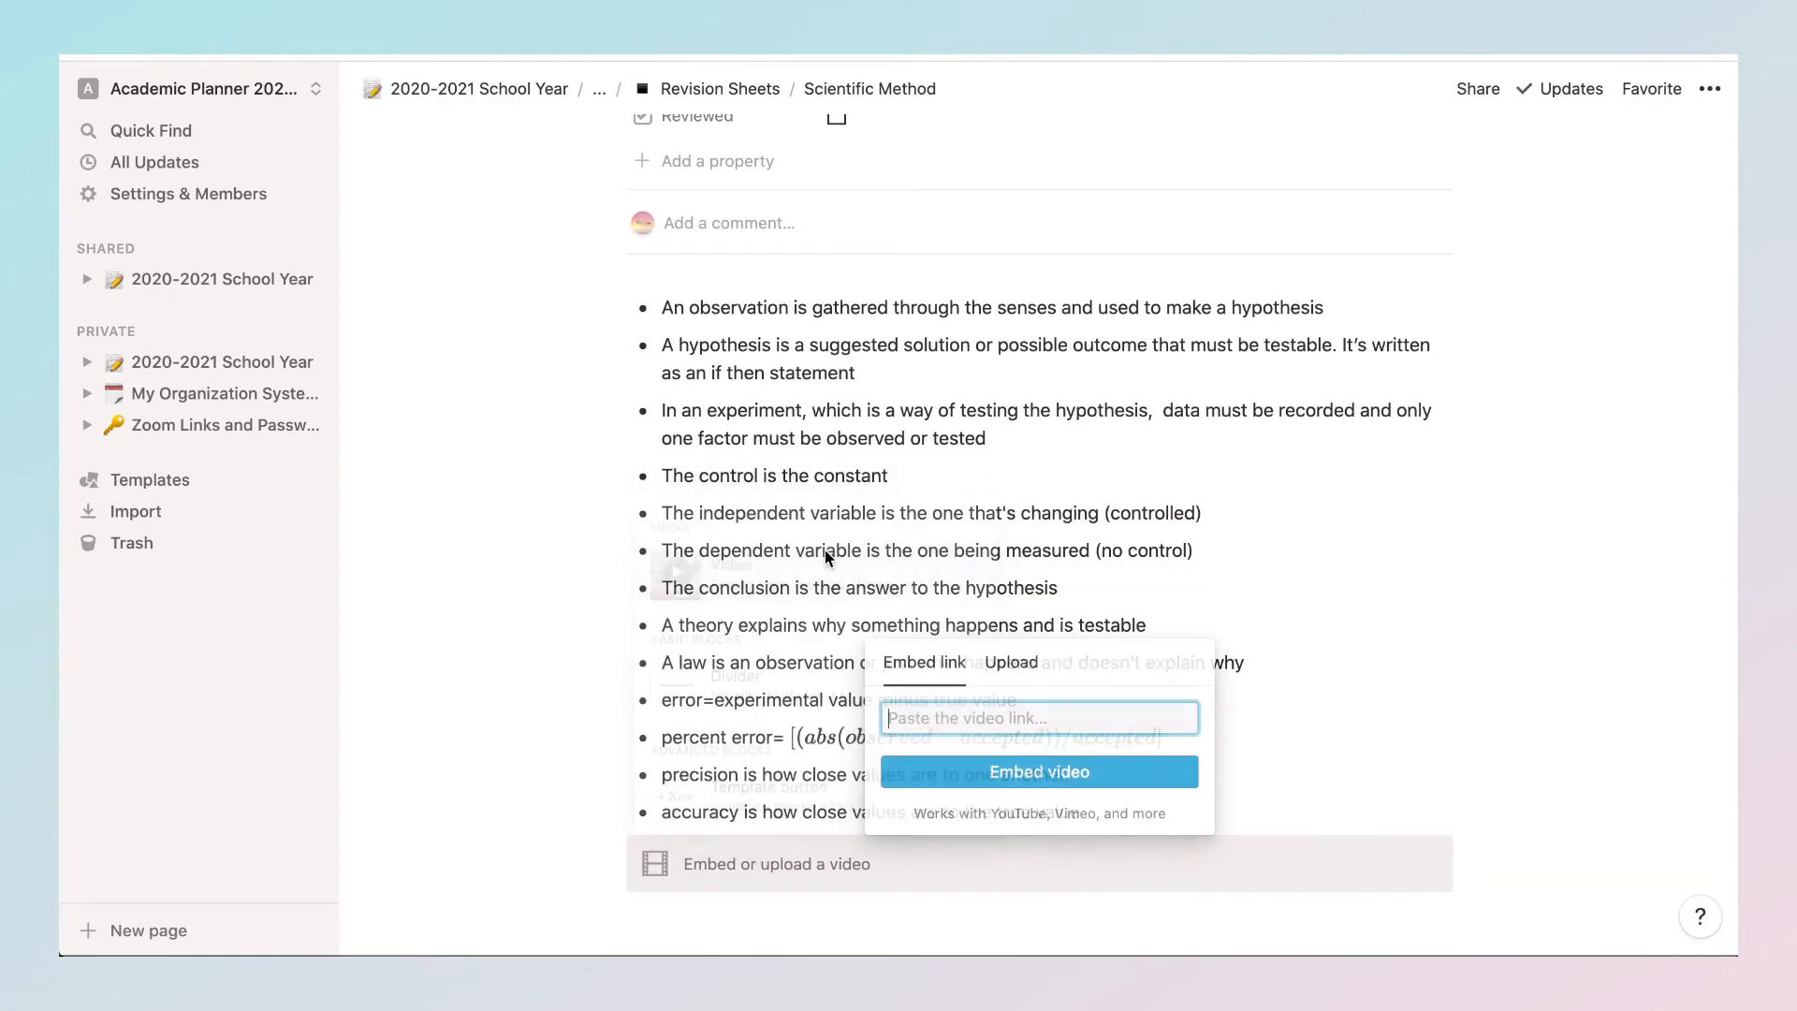
# Step: Delete the empty video block below the last bullet of the Scientific Method notes
pyautogui.click(540, 823)
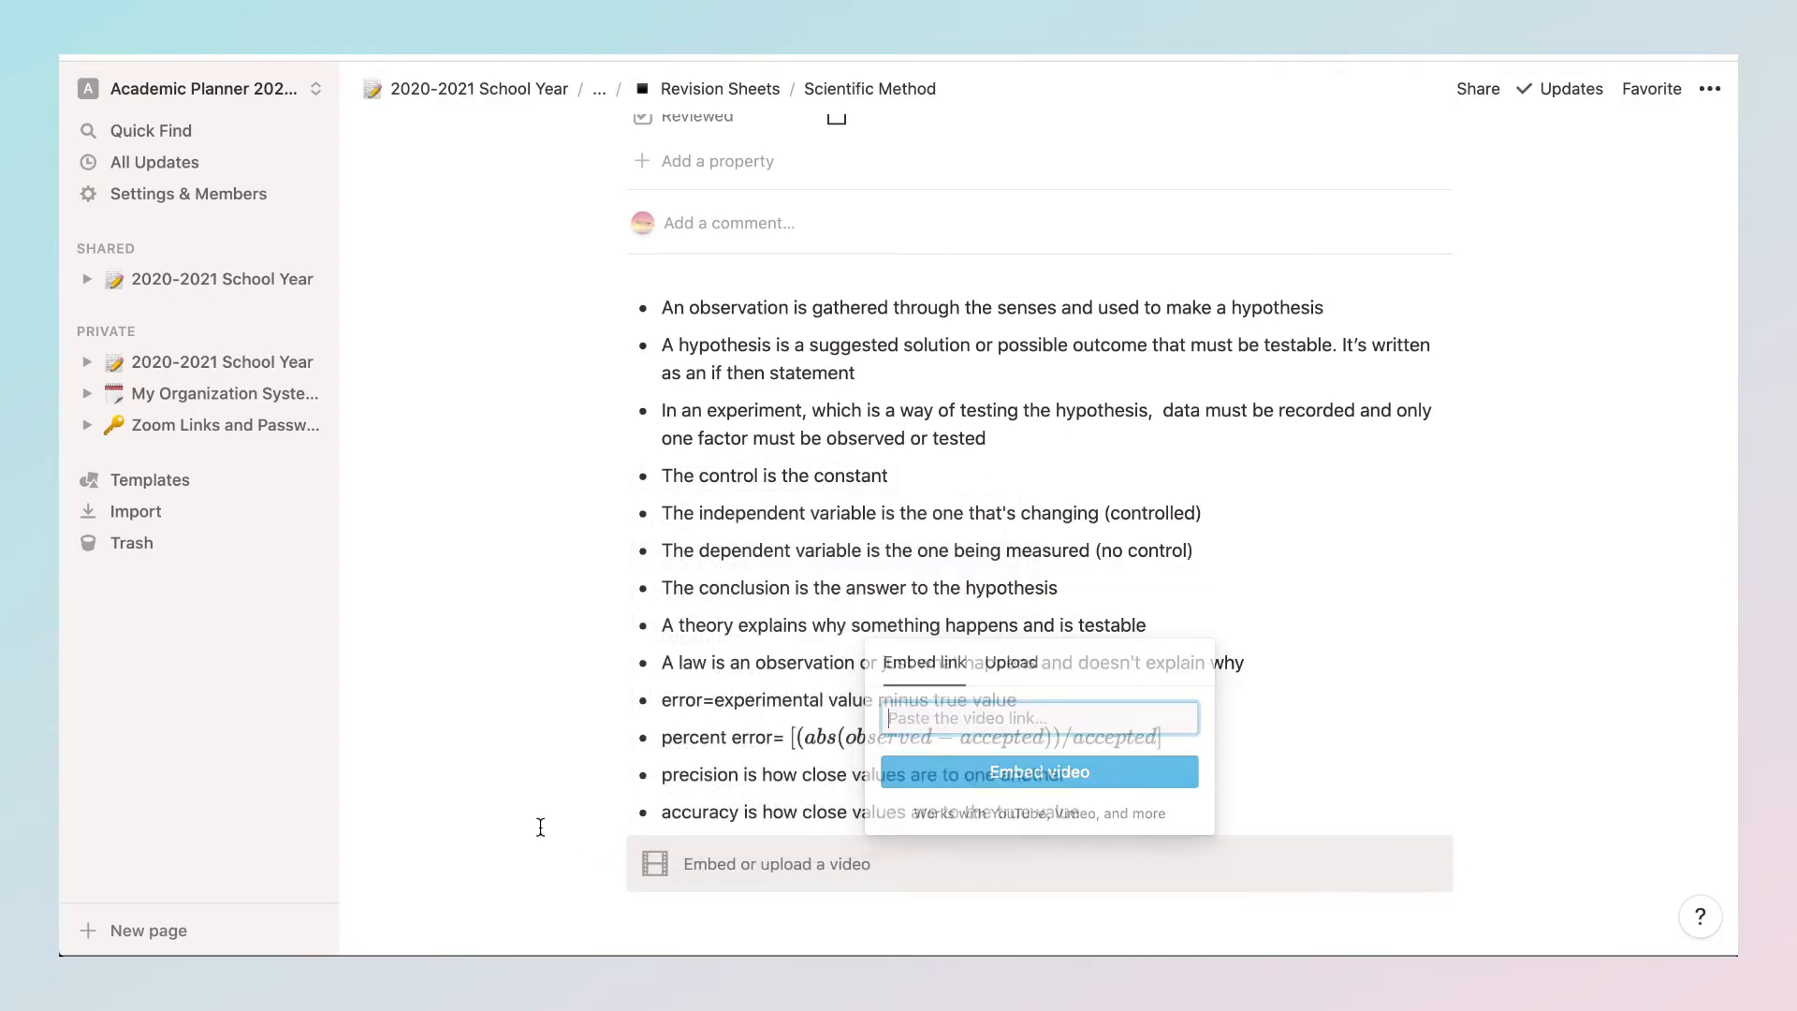
pyautogui.scroll(-1, 1247, 848)
pyautogui.scroll(-2, 1248, 848)
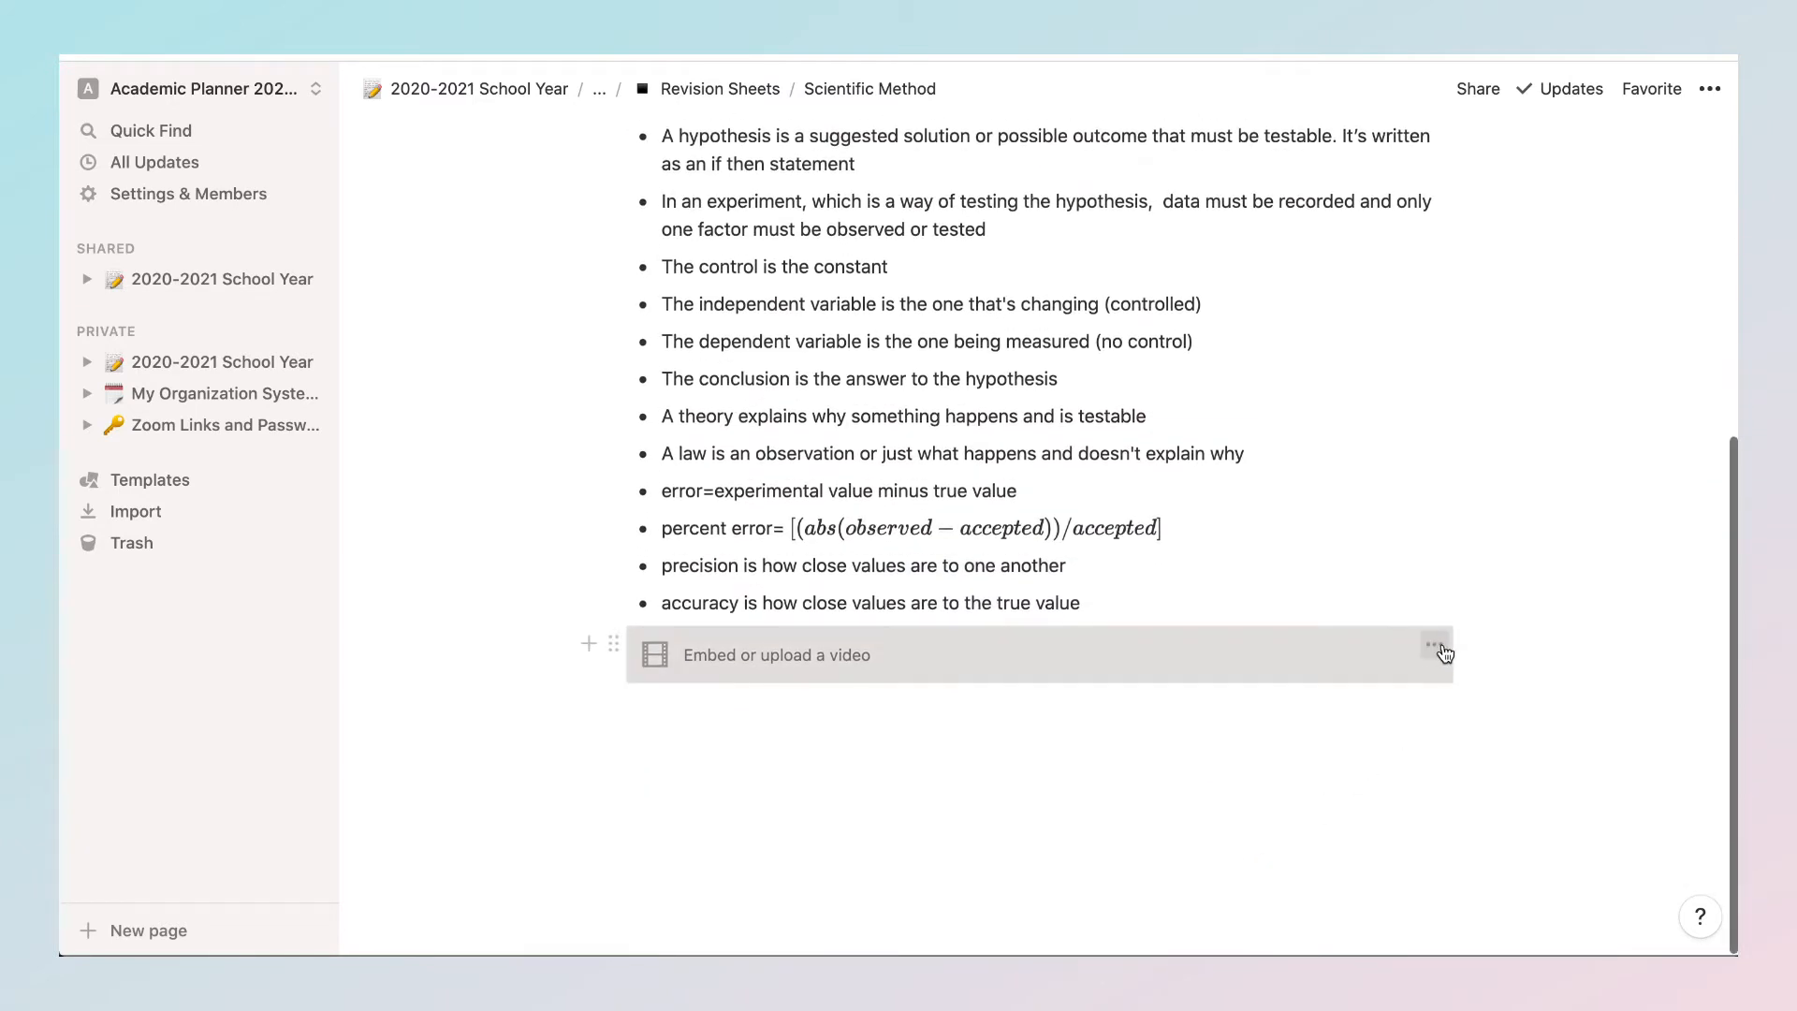
pyautogui.click(1434, 644)
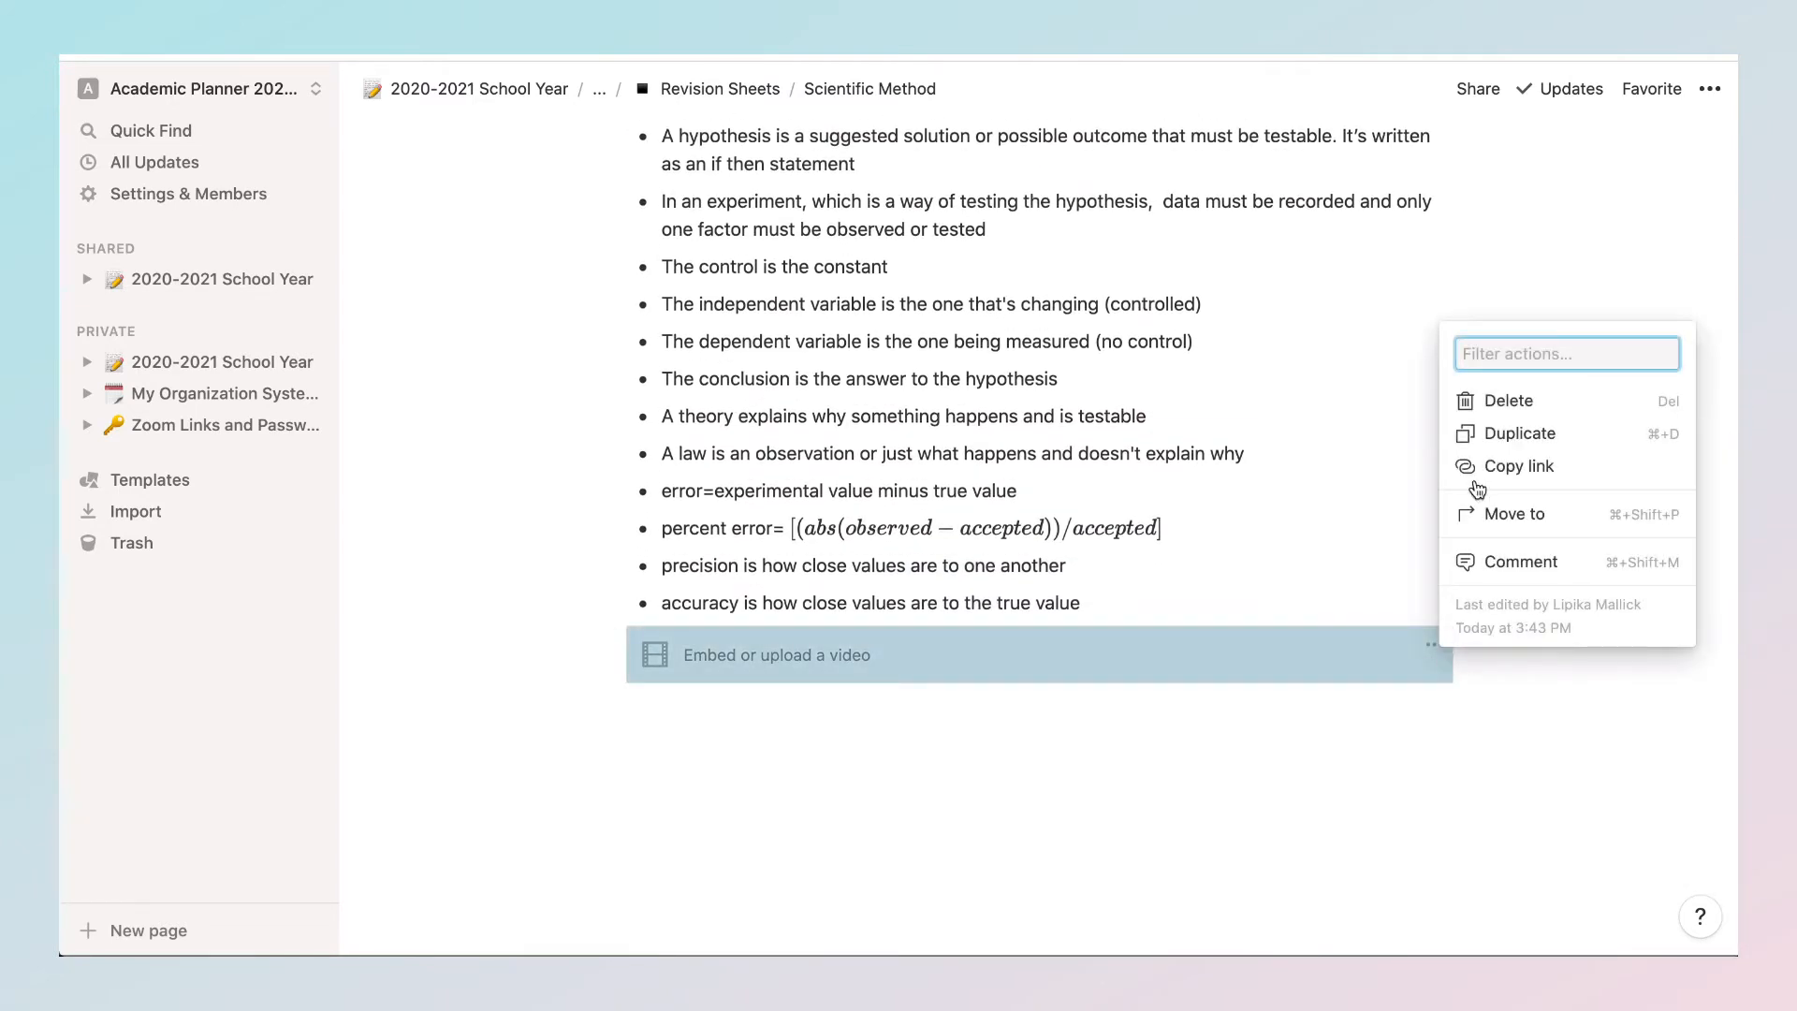
pyautogui.click(1491, 404)
# Step: Return to the Chemistry page and open the Scientific Method entry from Review Questions from Class Notes as a full page
pyautogui.scroll(1, 1339, 524)
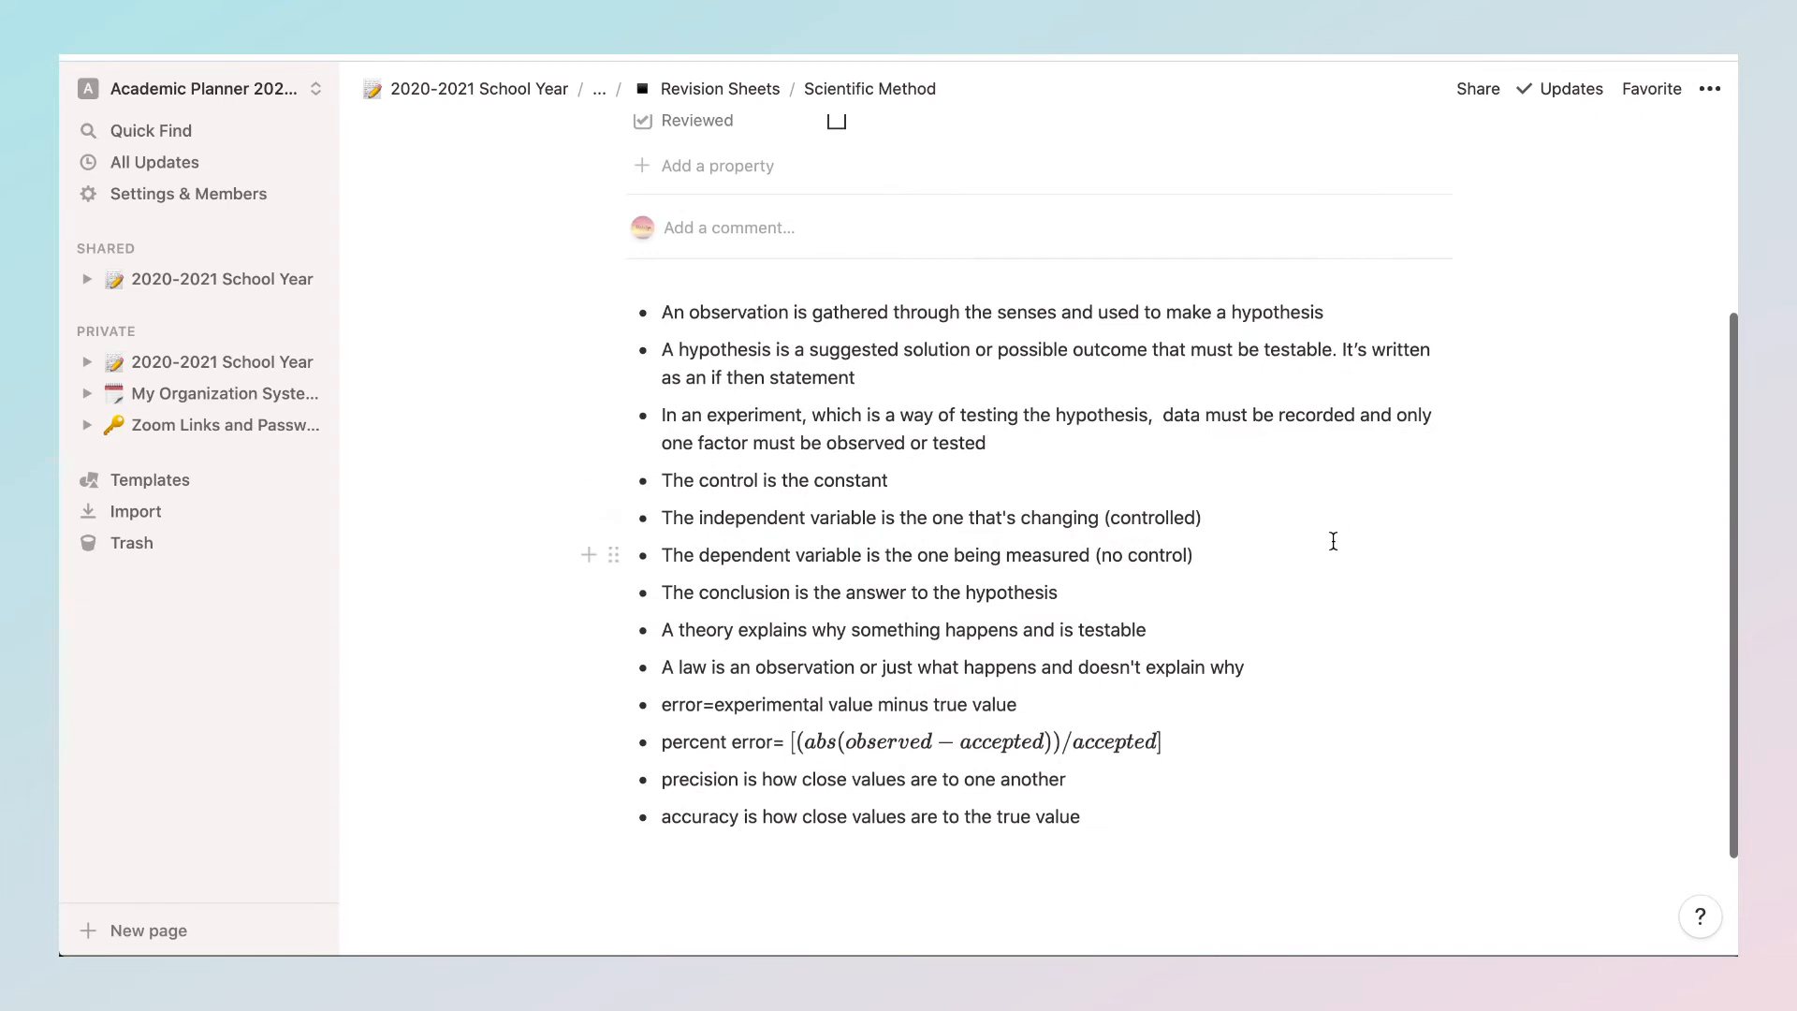
pyautogui.scroll(4, 1329, 539)
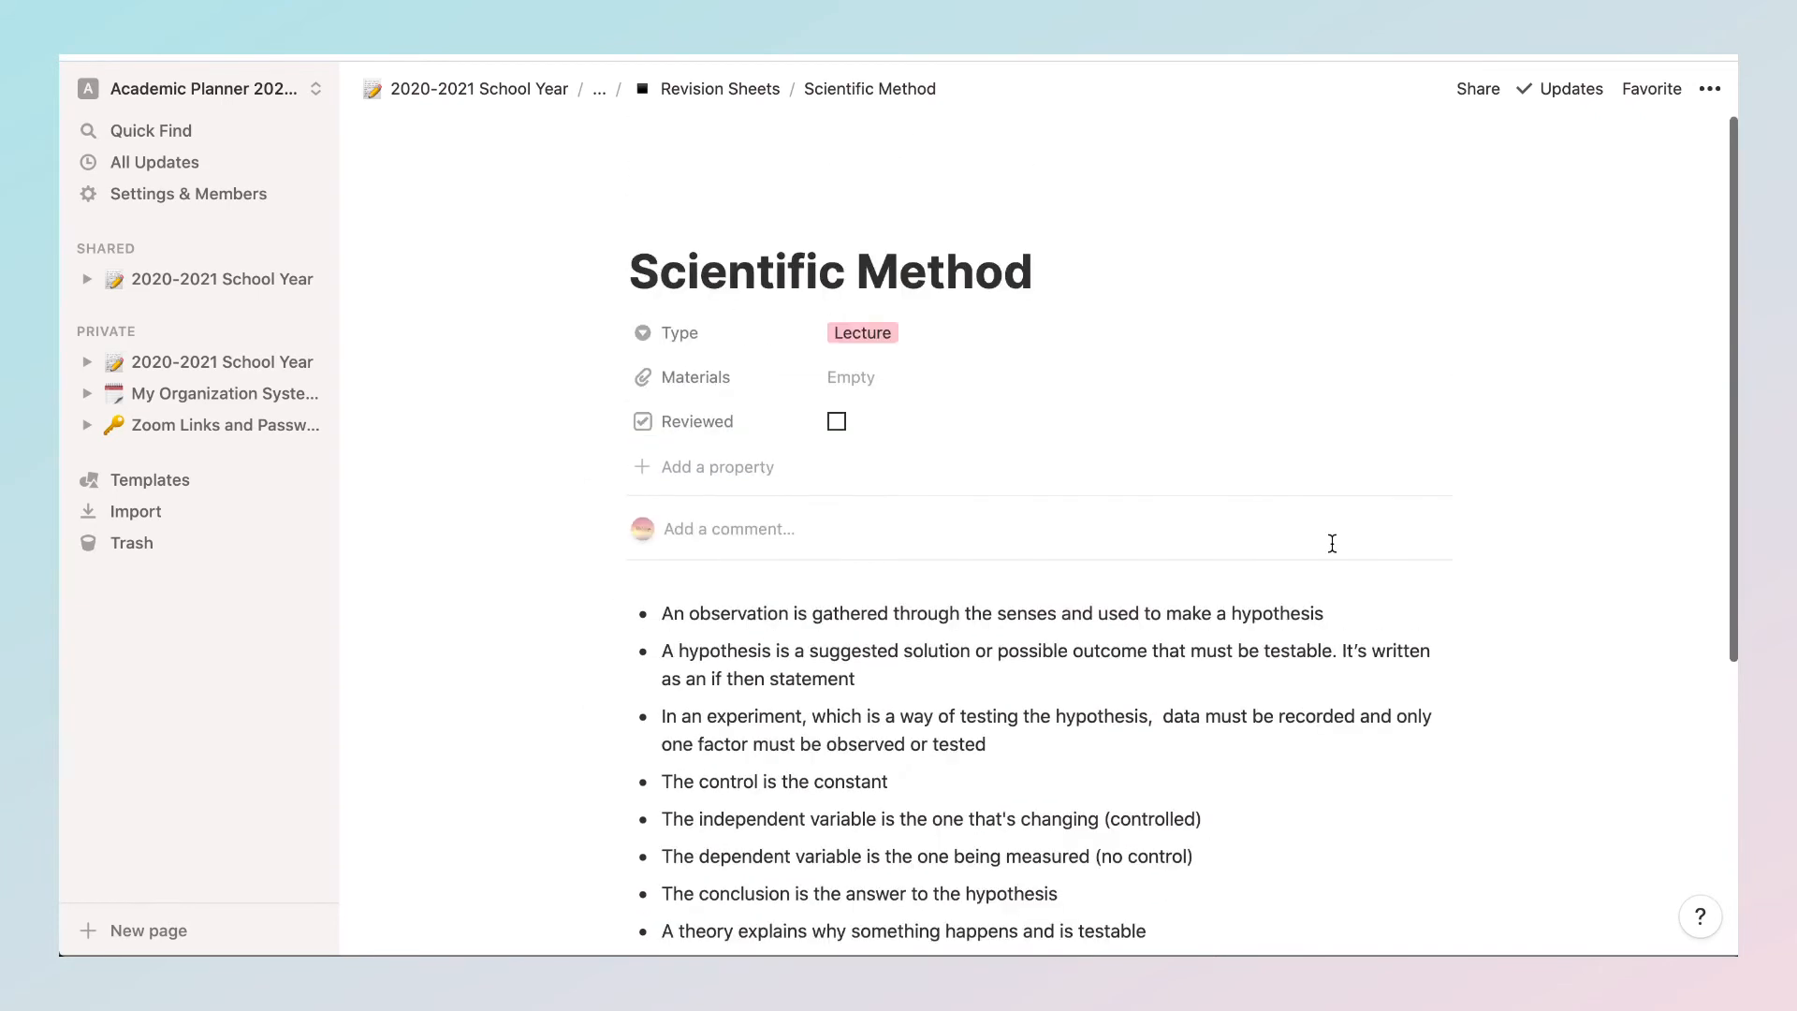
pyautogui.click(697, 88)
pyautogui.click(659, 89)
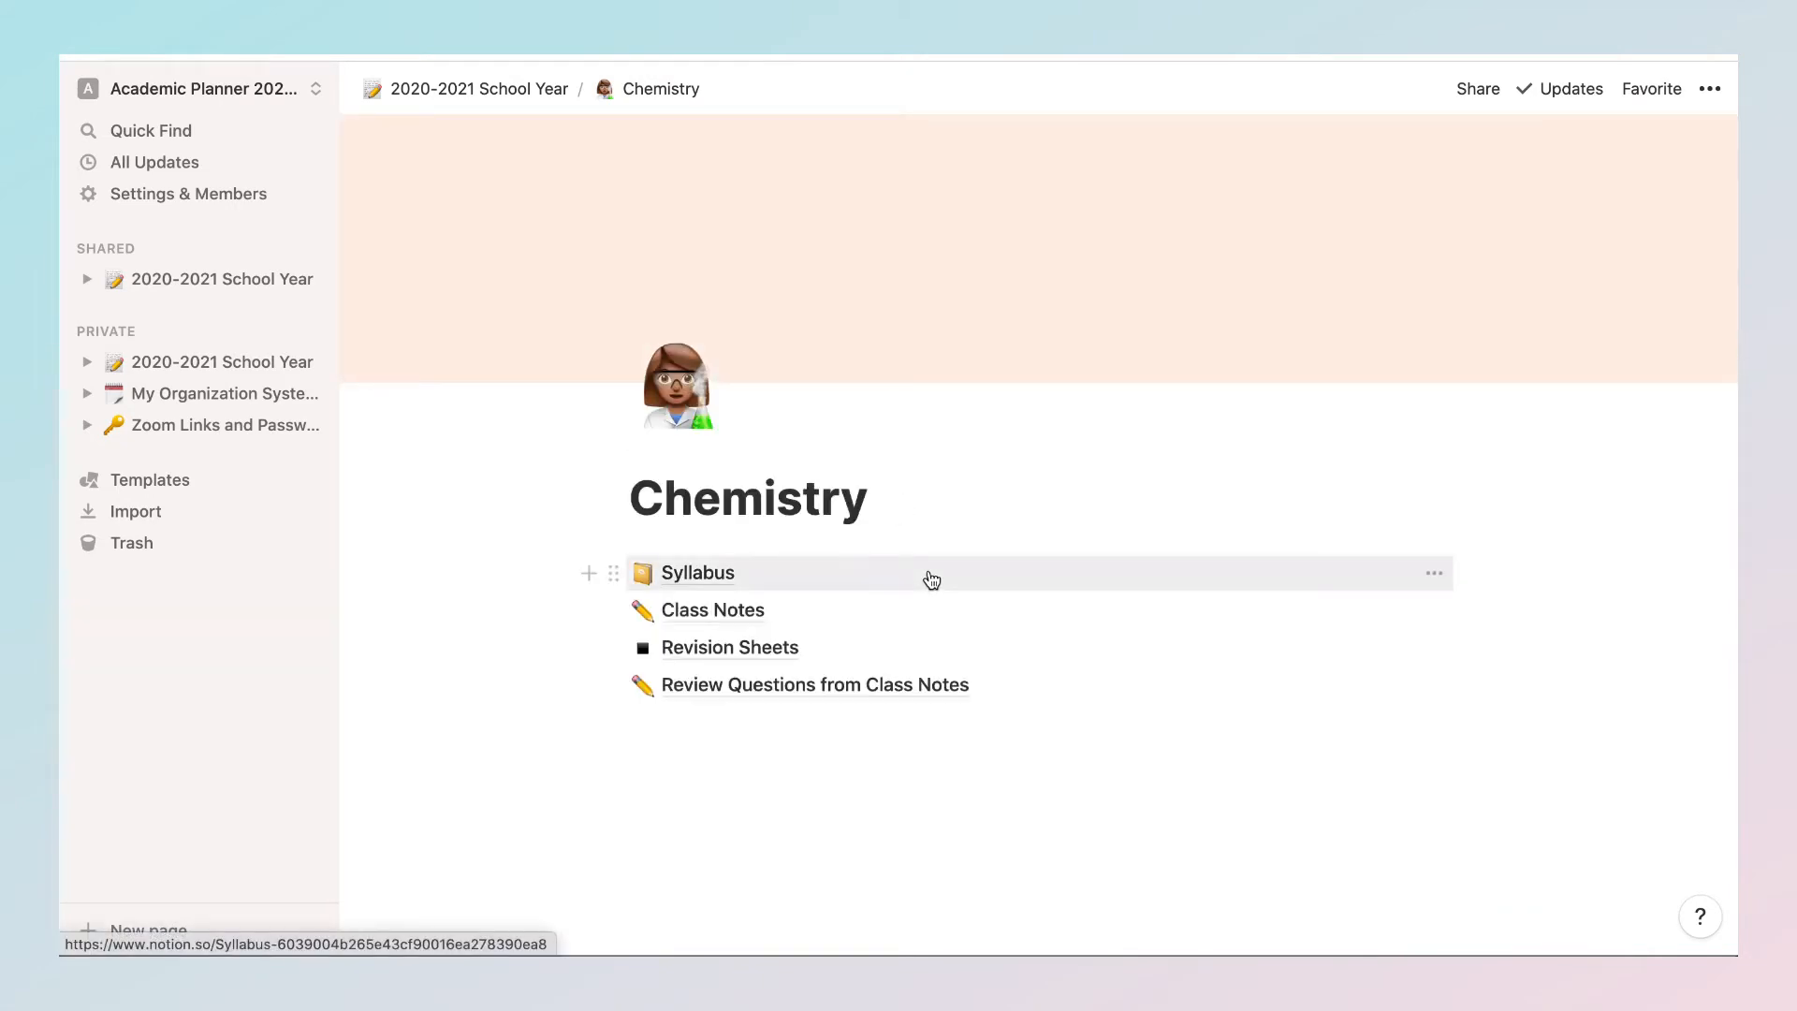
pyautogui.click(836, 688)
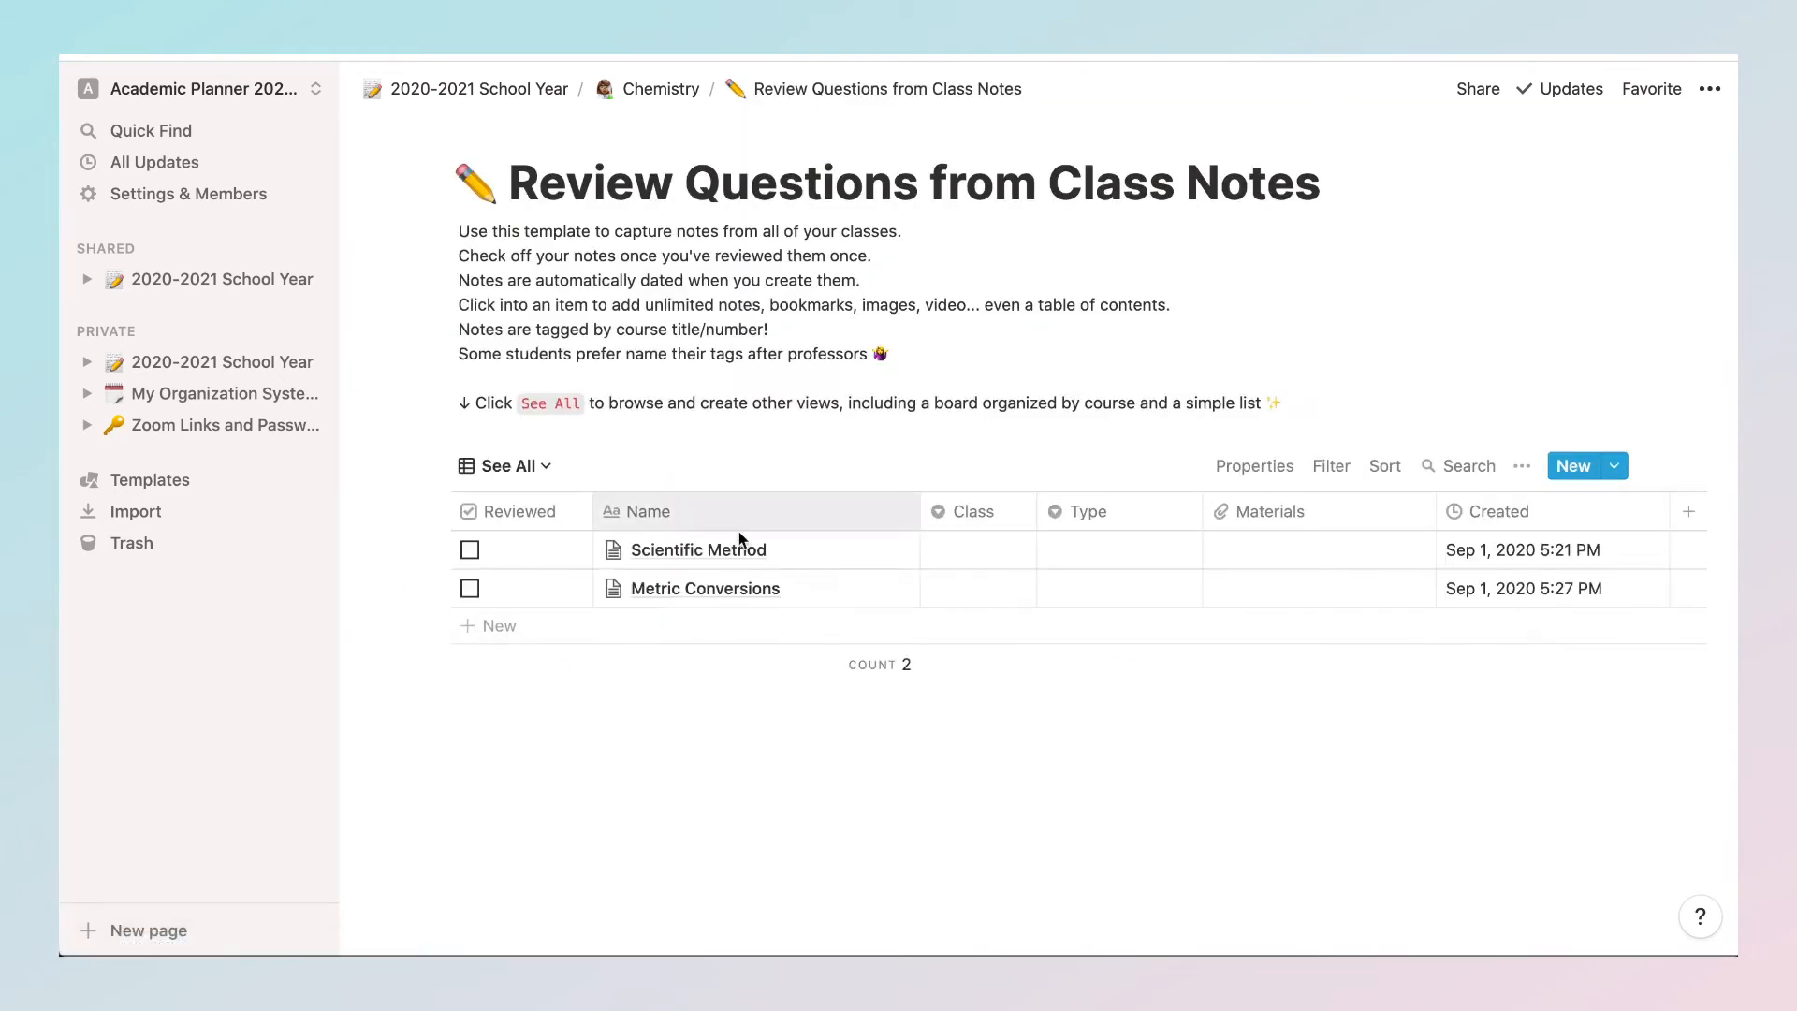
pyautogui.click(851, 554)
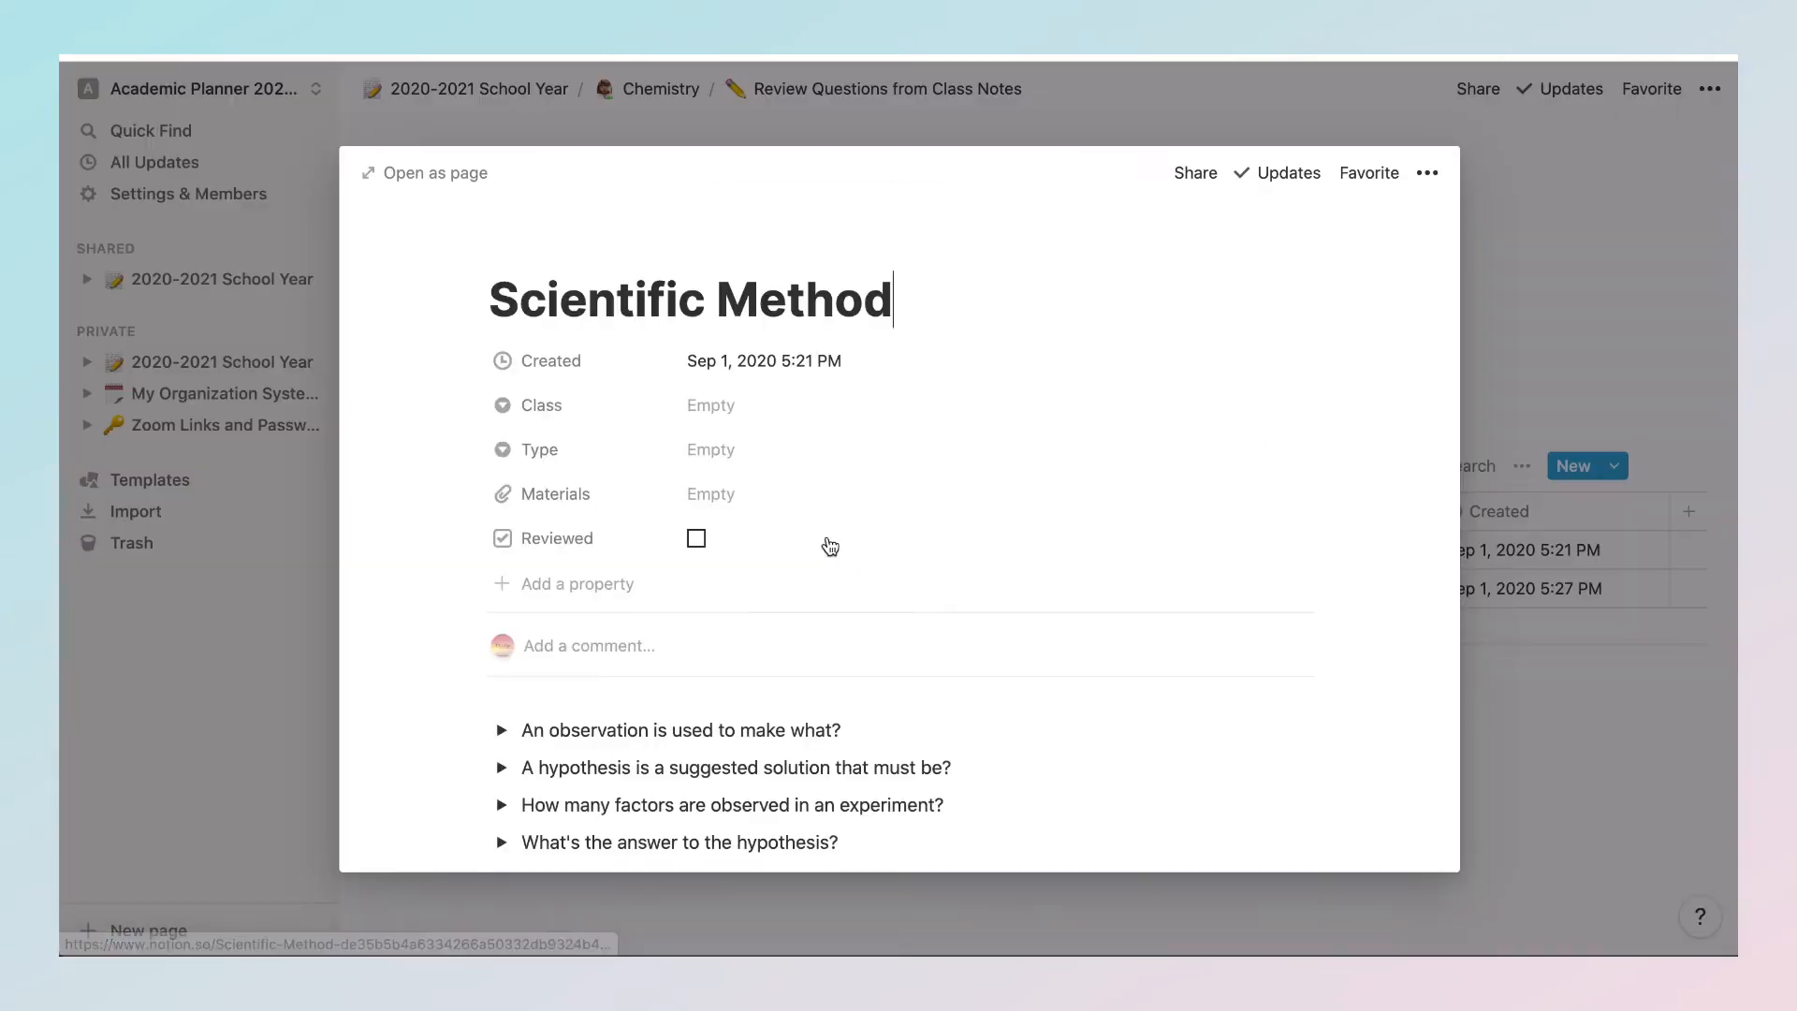
pyautogui.click(413, 176)
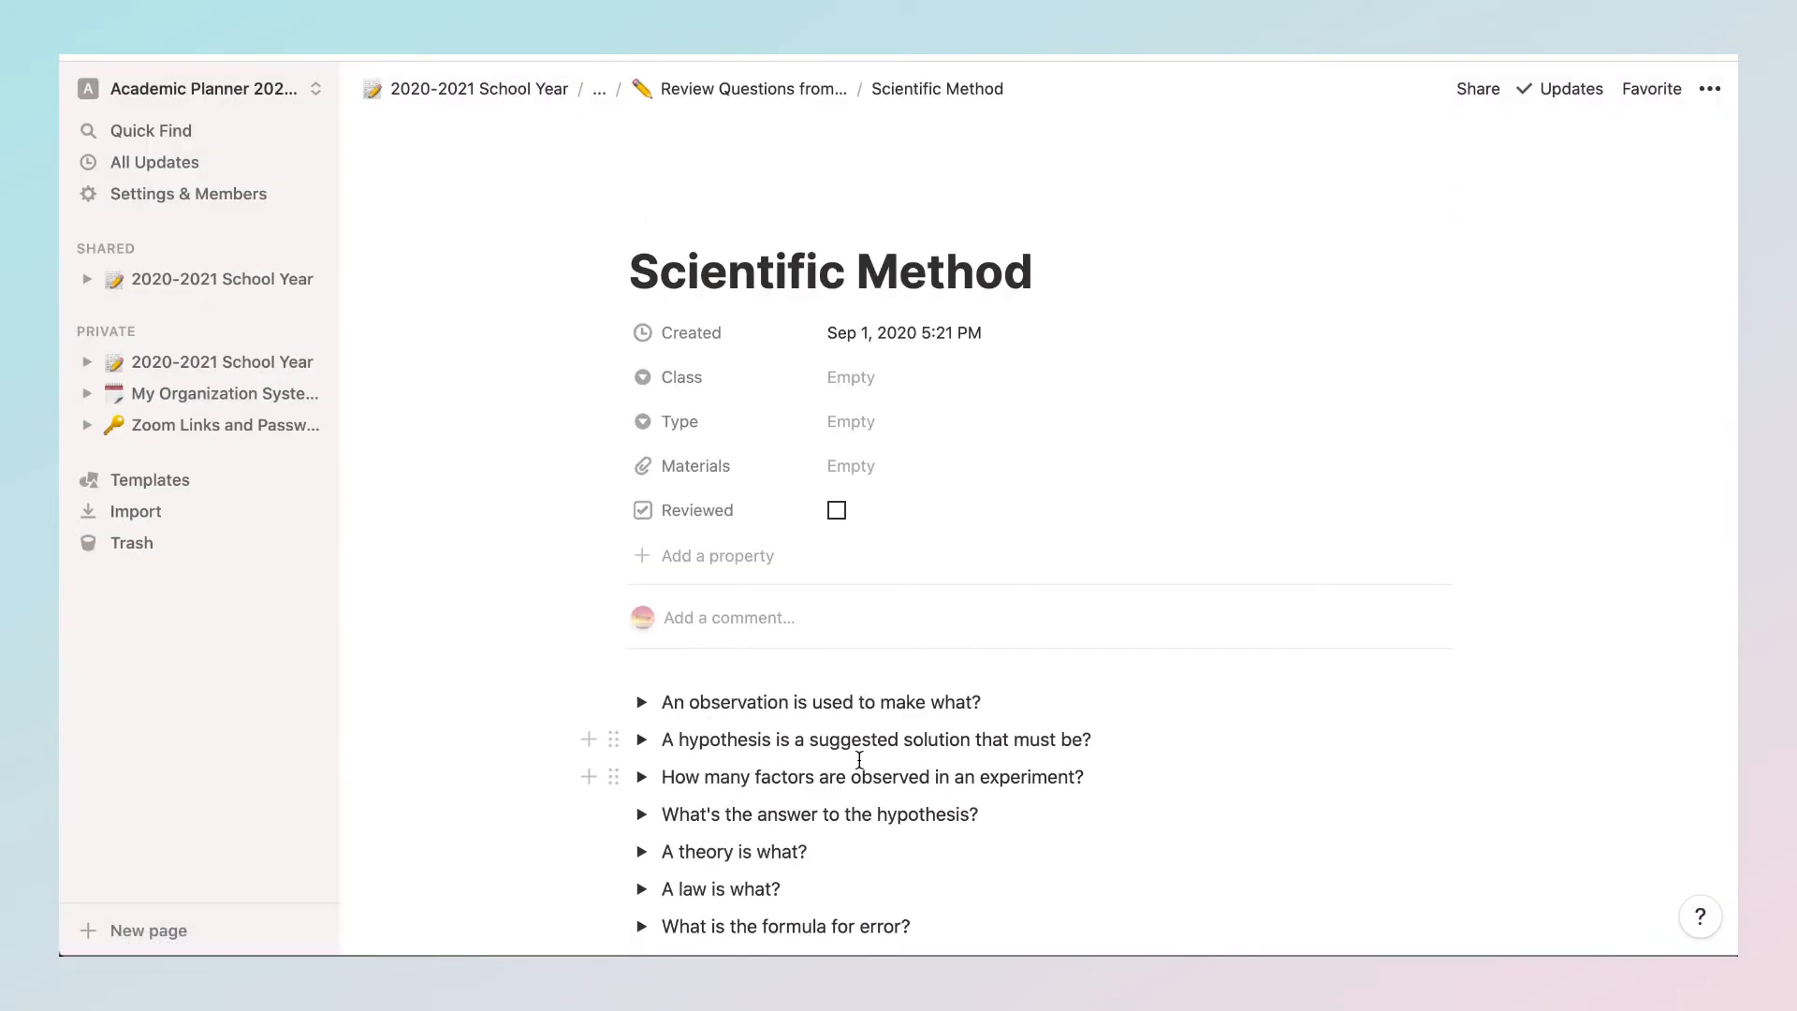
# Step: Look over the toggle questions, revealing and hiding the answer to "An observation is used to make what?"
pyautogui.scroll(-3, 859, 760)
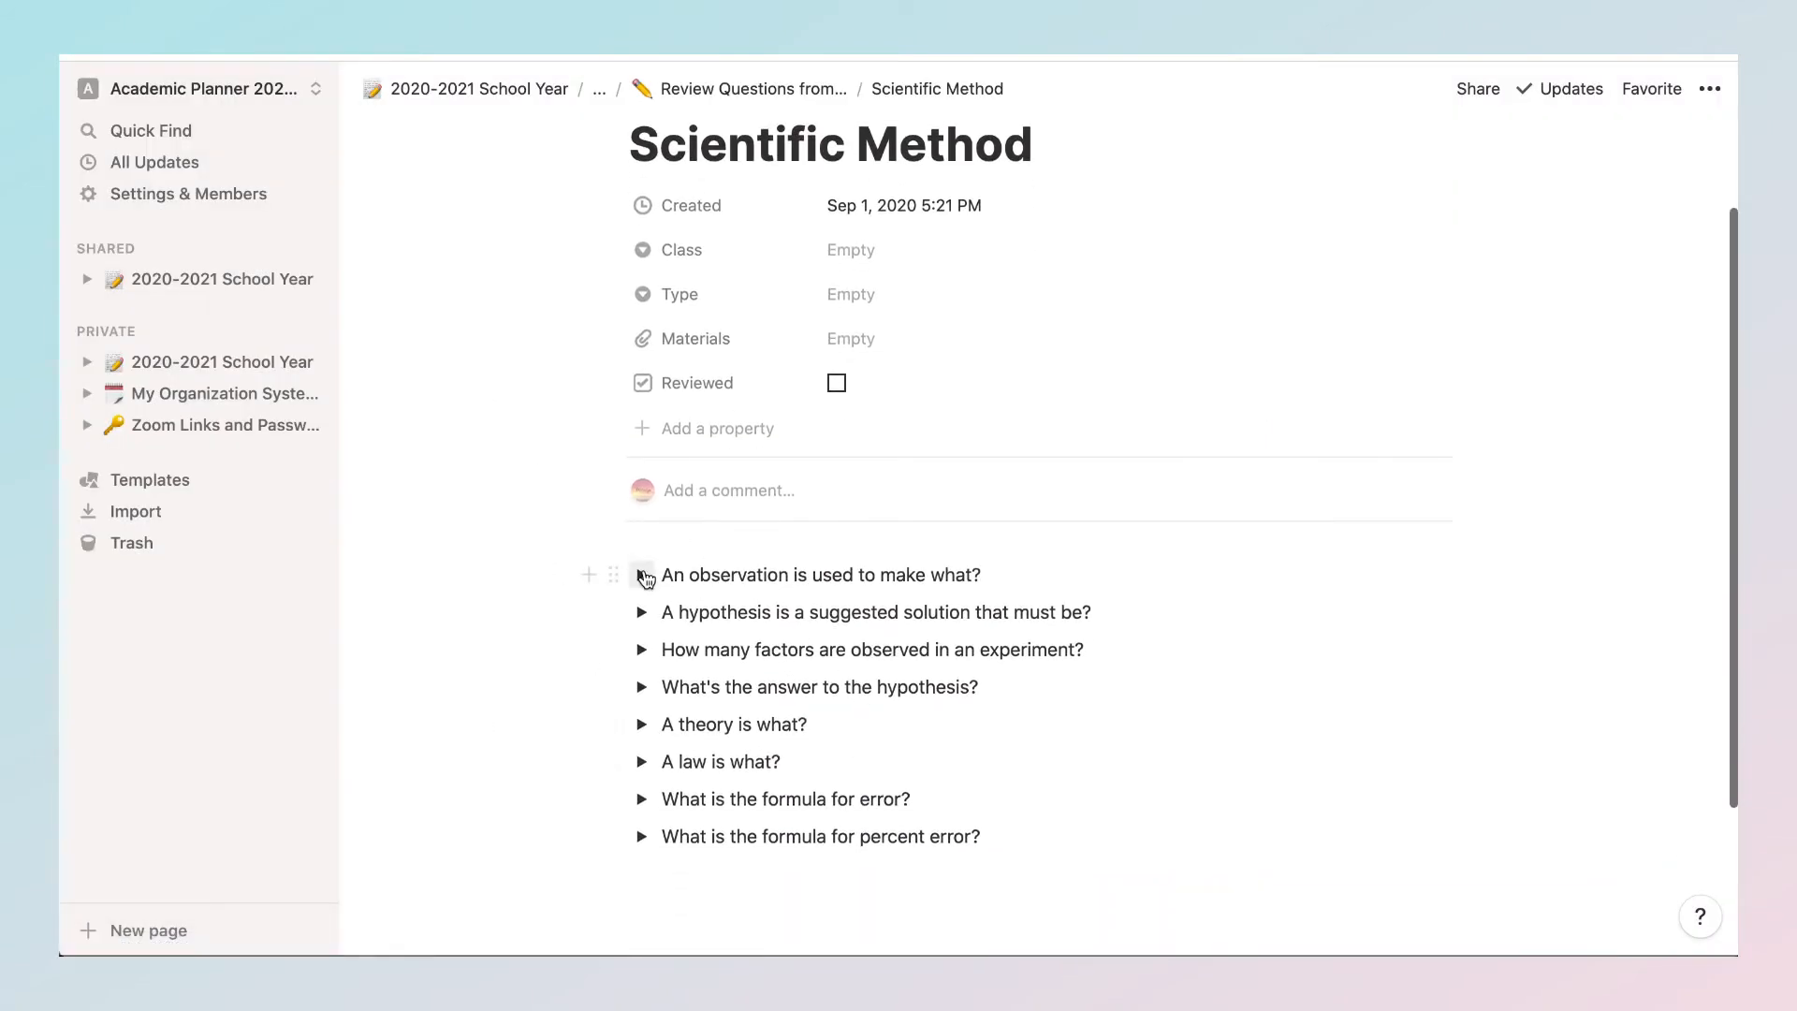
pyautogui.scroll(-1, 930, 683)
pyautogui.scroll(-3, 930, 683)
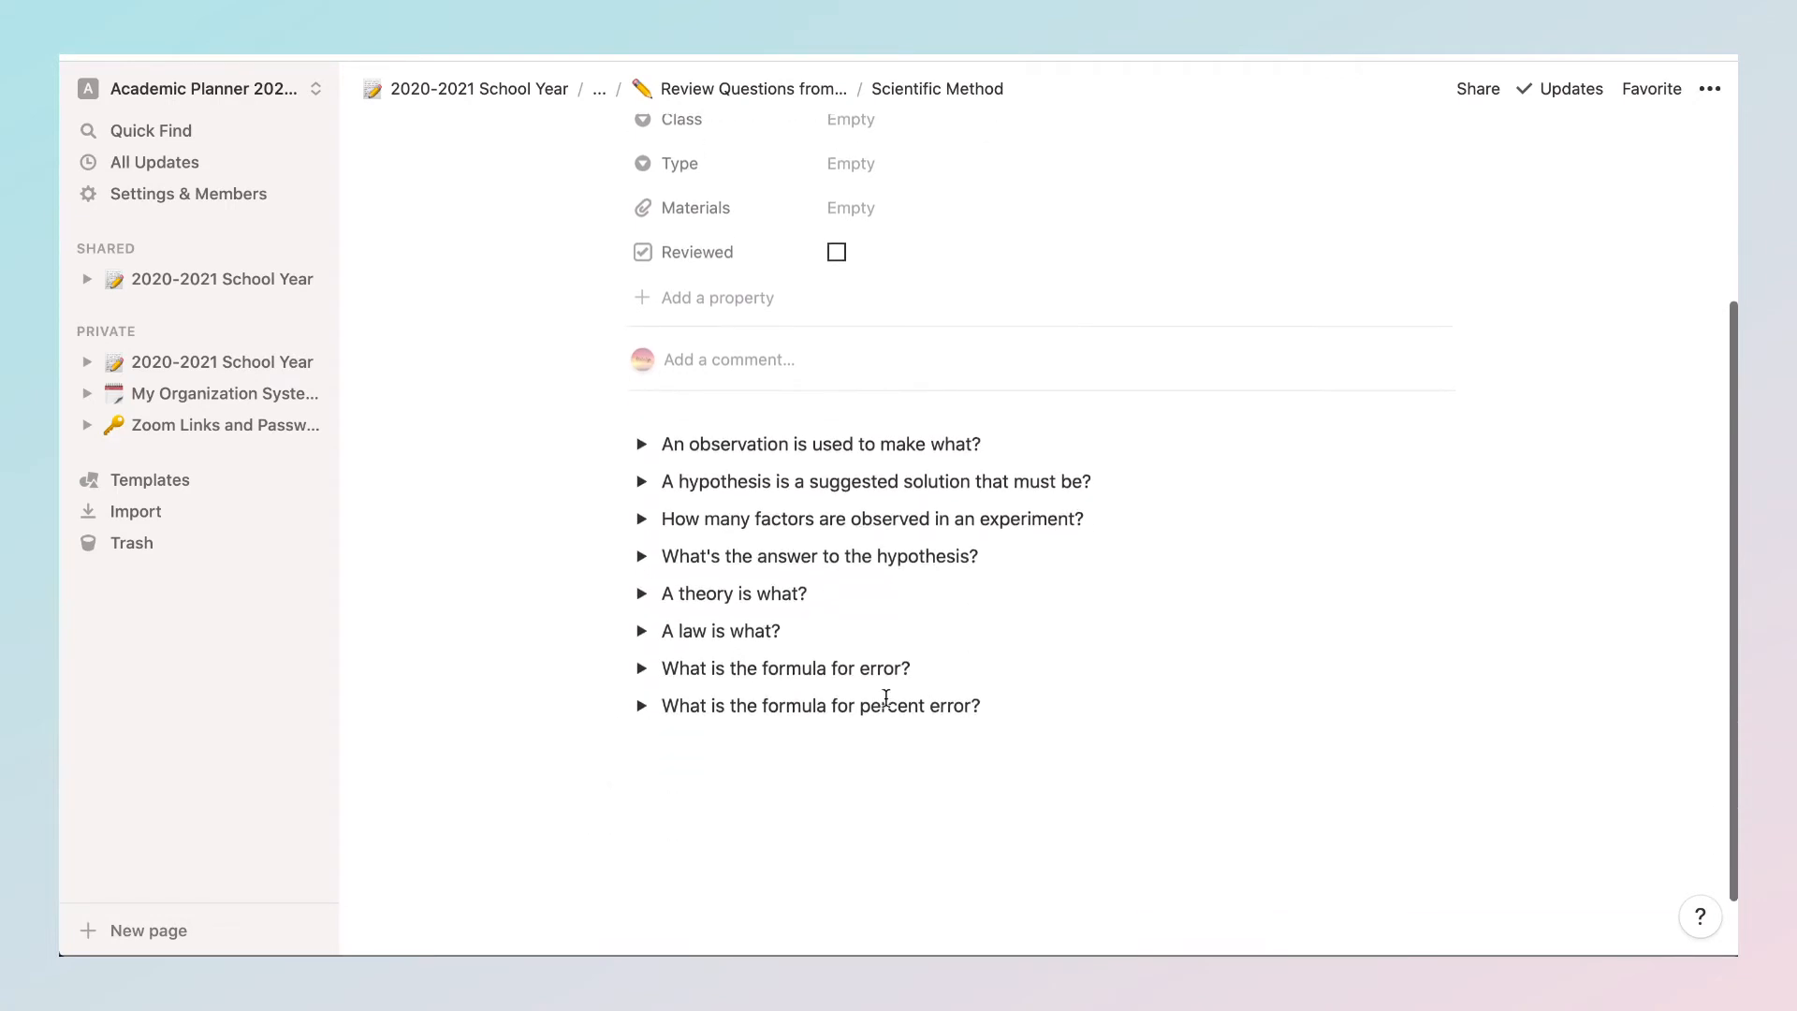
pyautogui.click(643, 453)
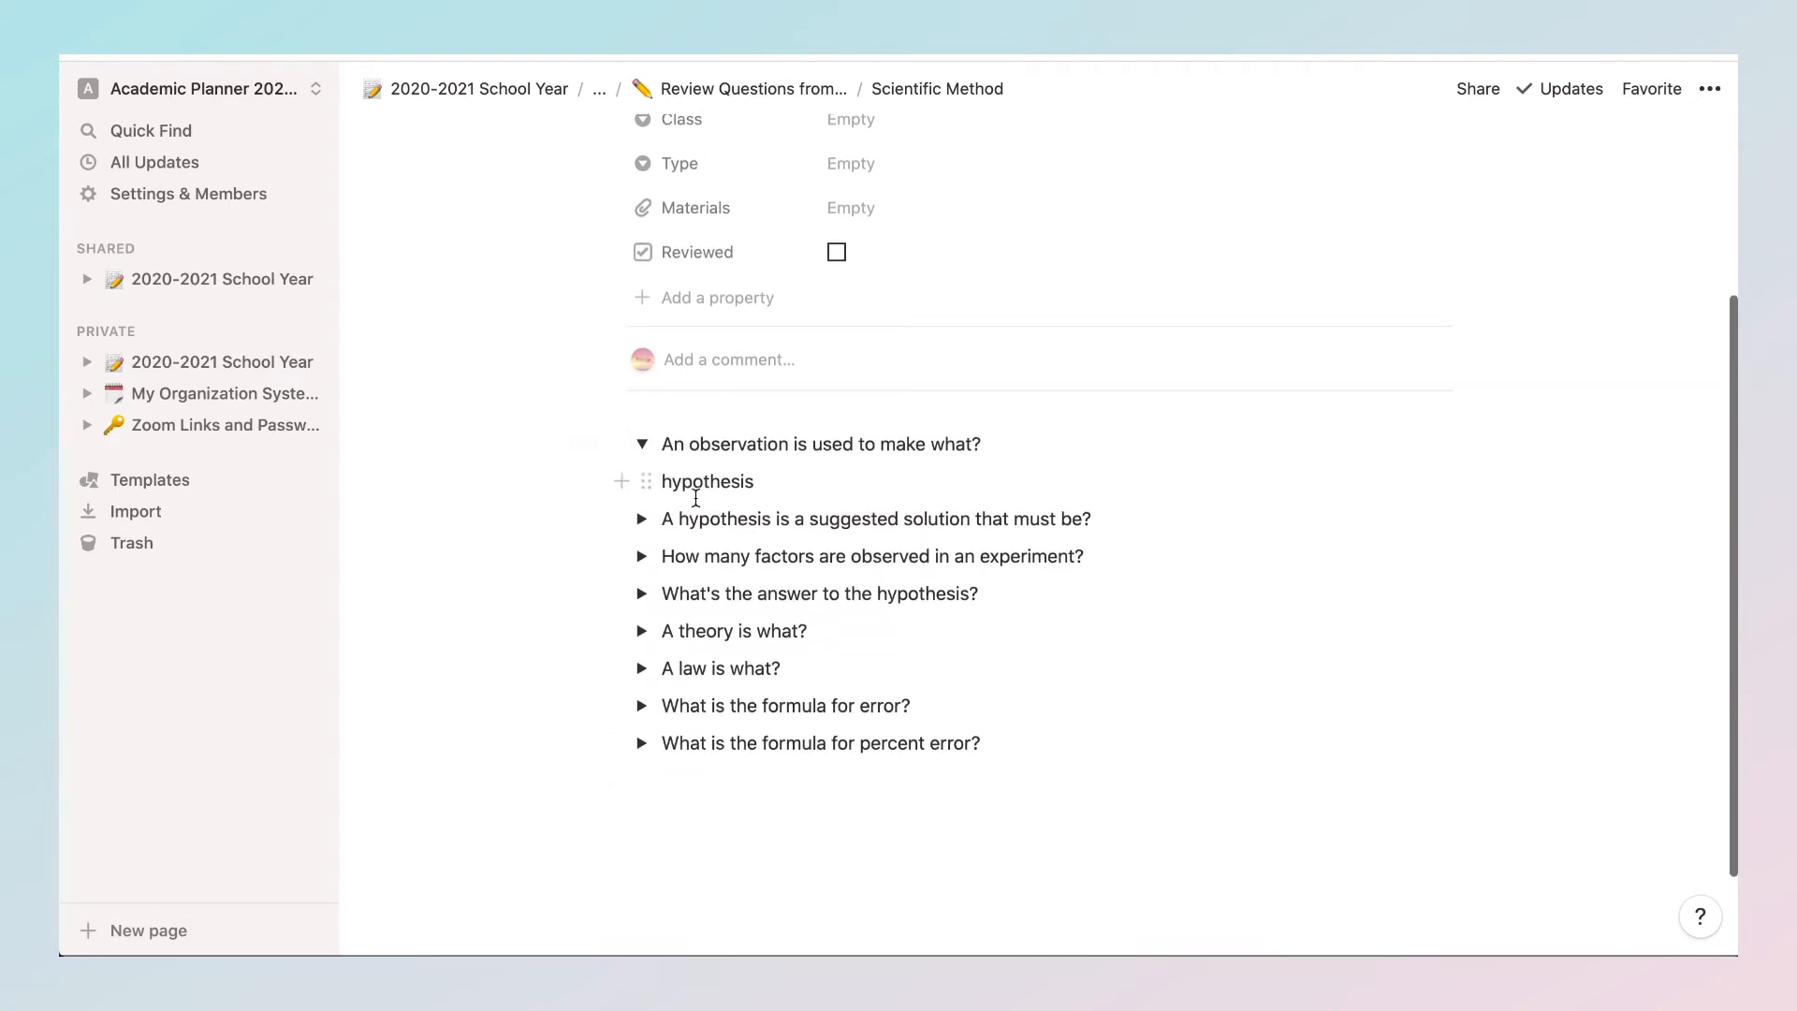
pyautogui.click(642, 443)
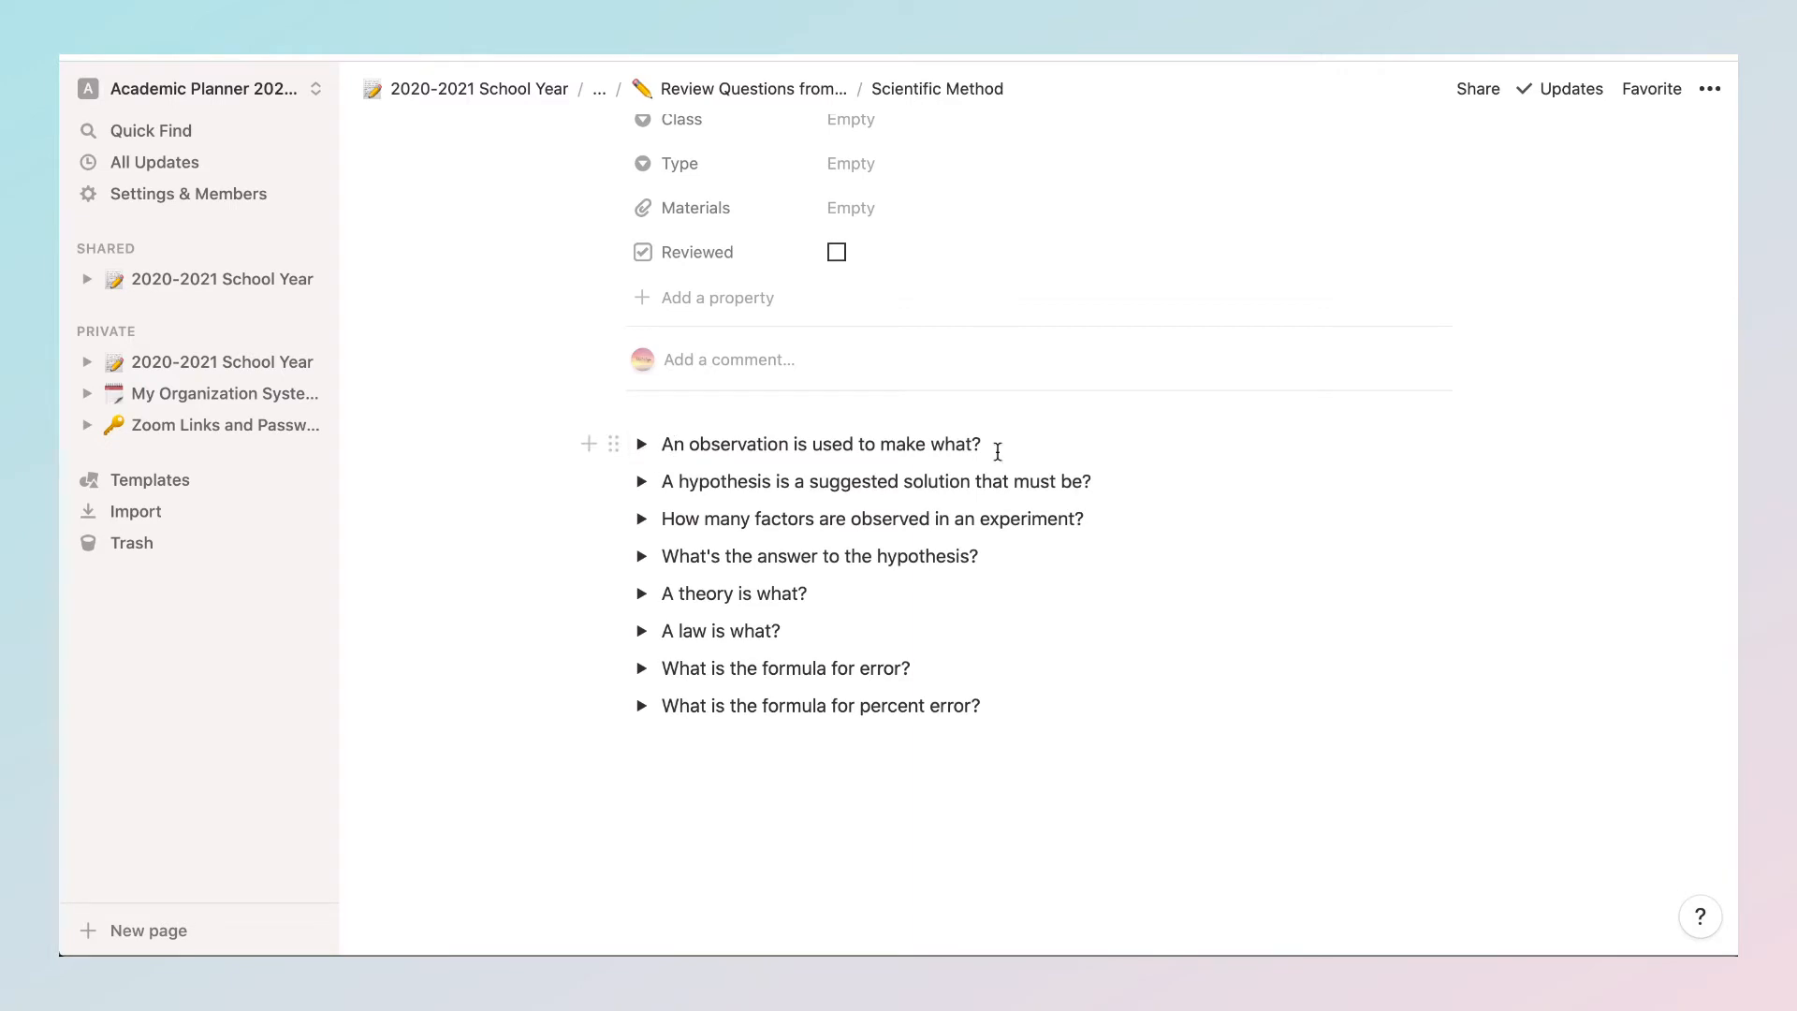
pyautogui.click(642, 443)
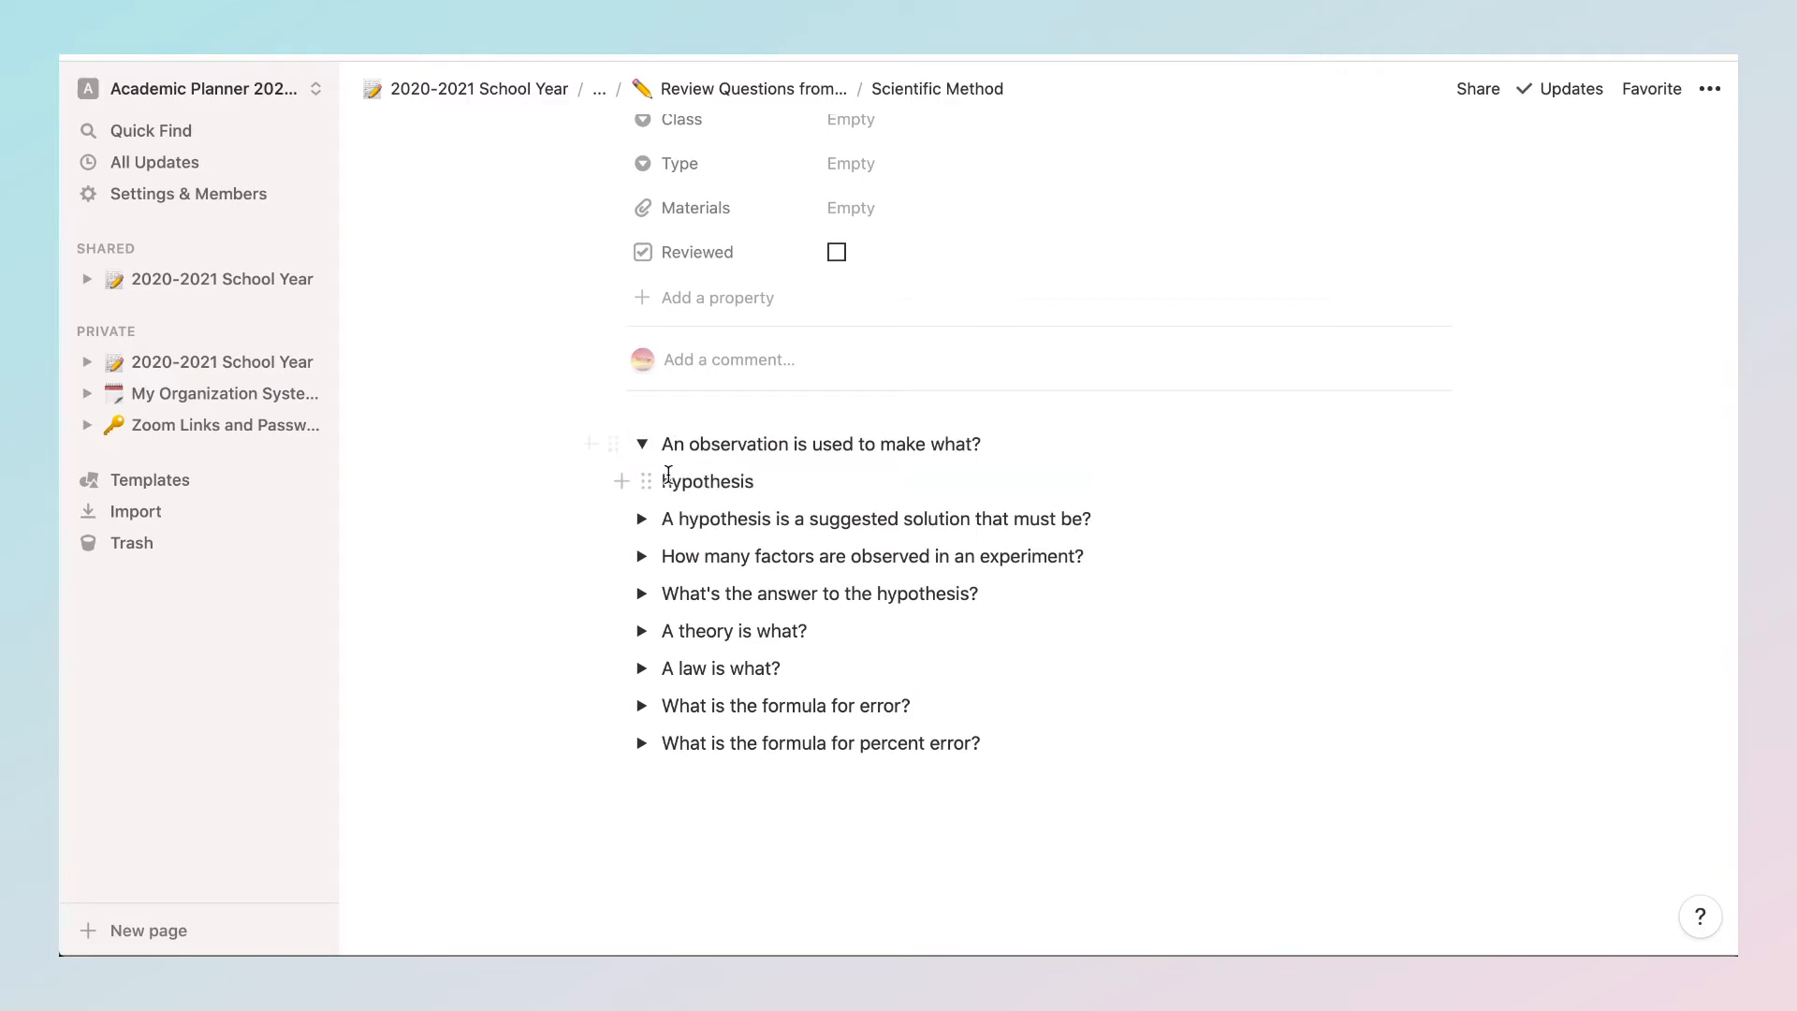
pyautogui.click(641, 443)
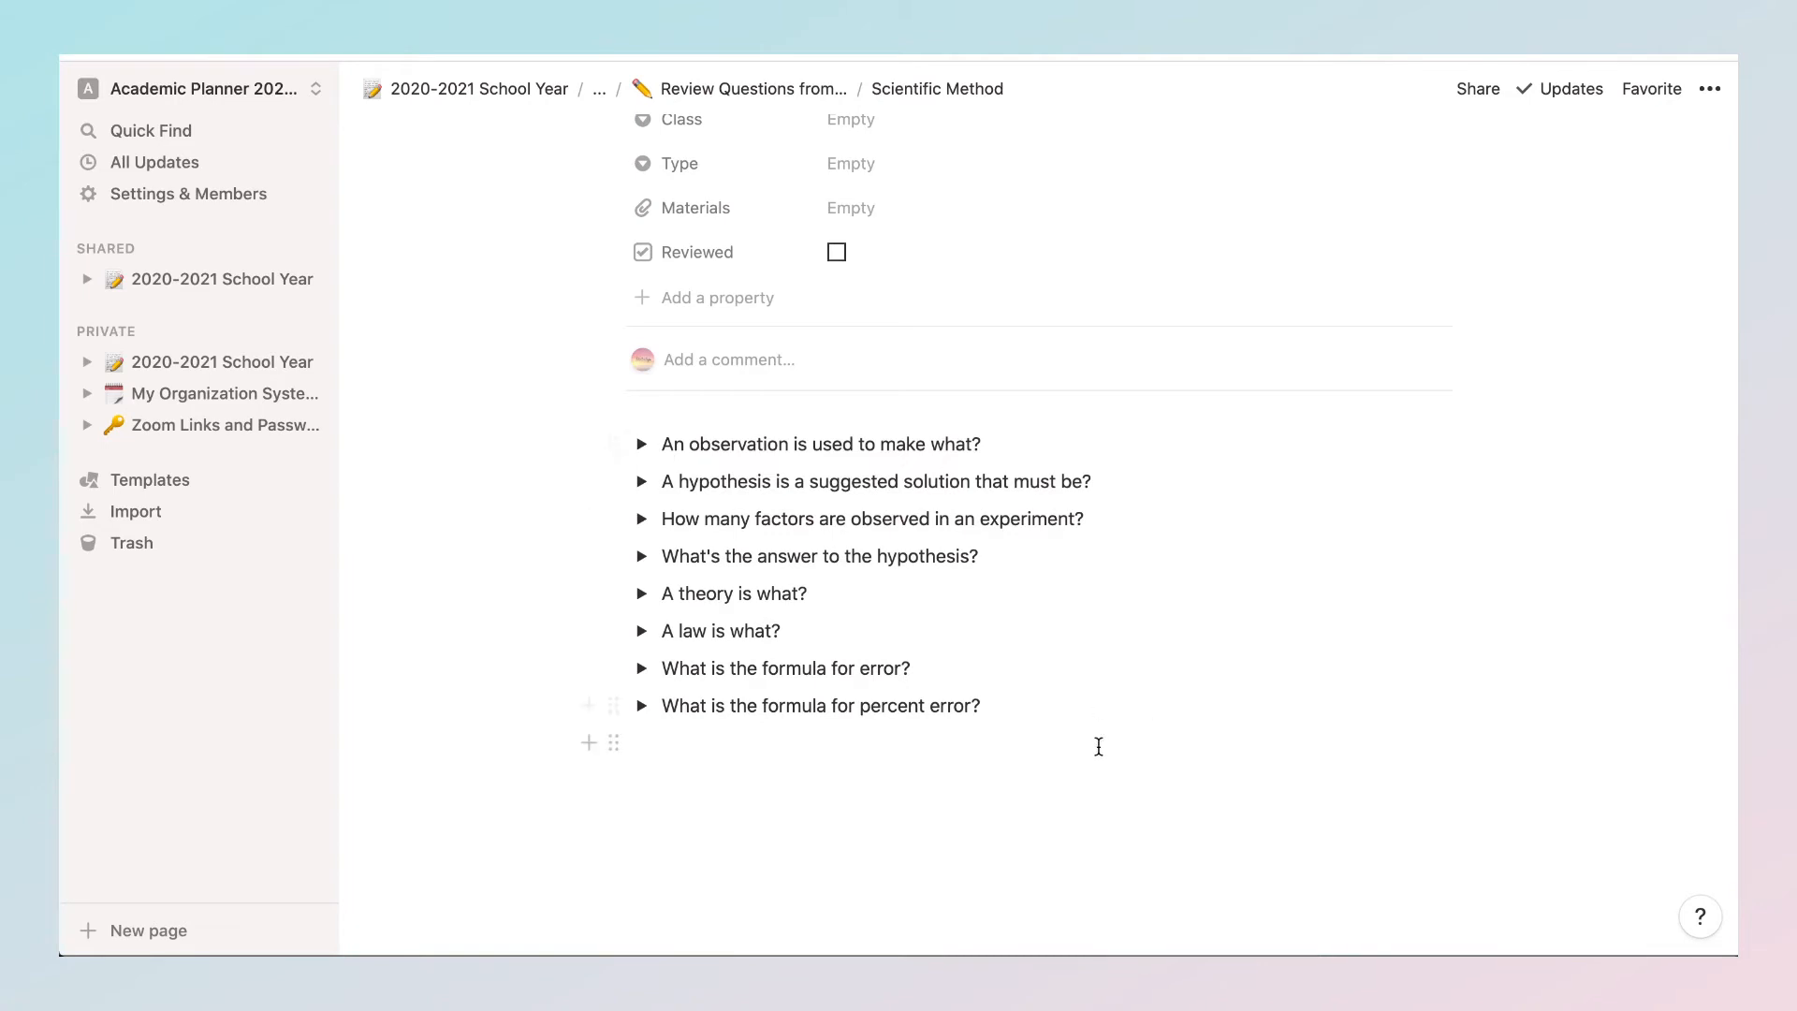
# Step: Add a toggle list block below the last question with the text "What is 5+5?"
pyautogui.press('Return')
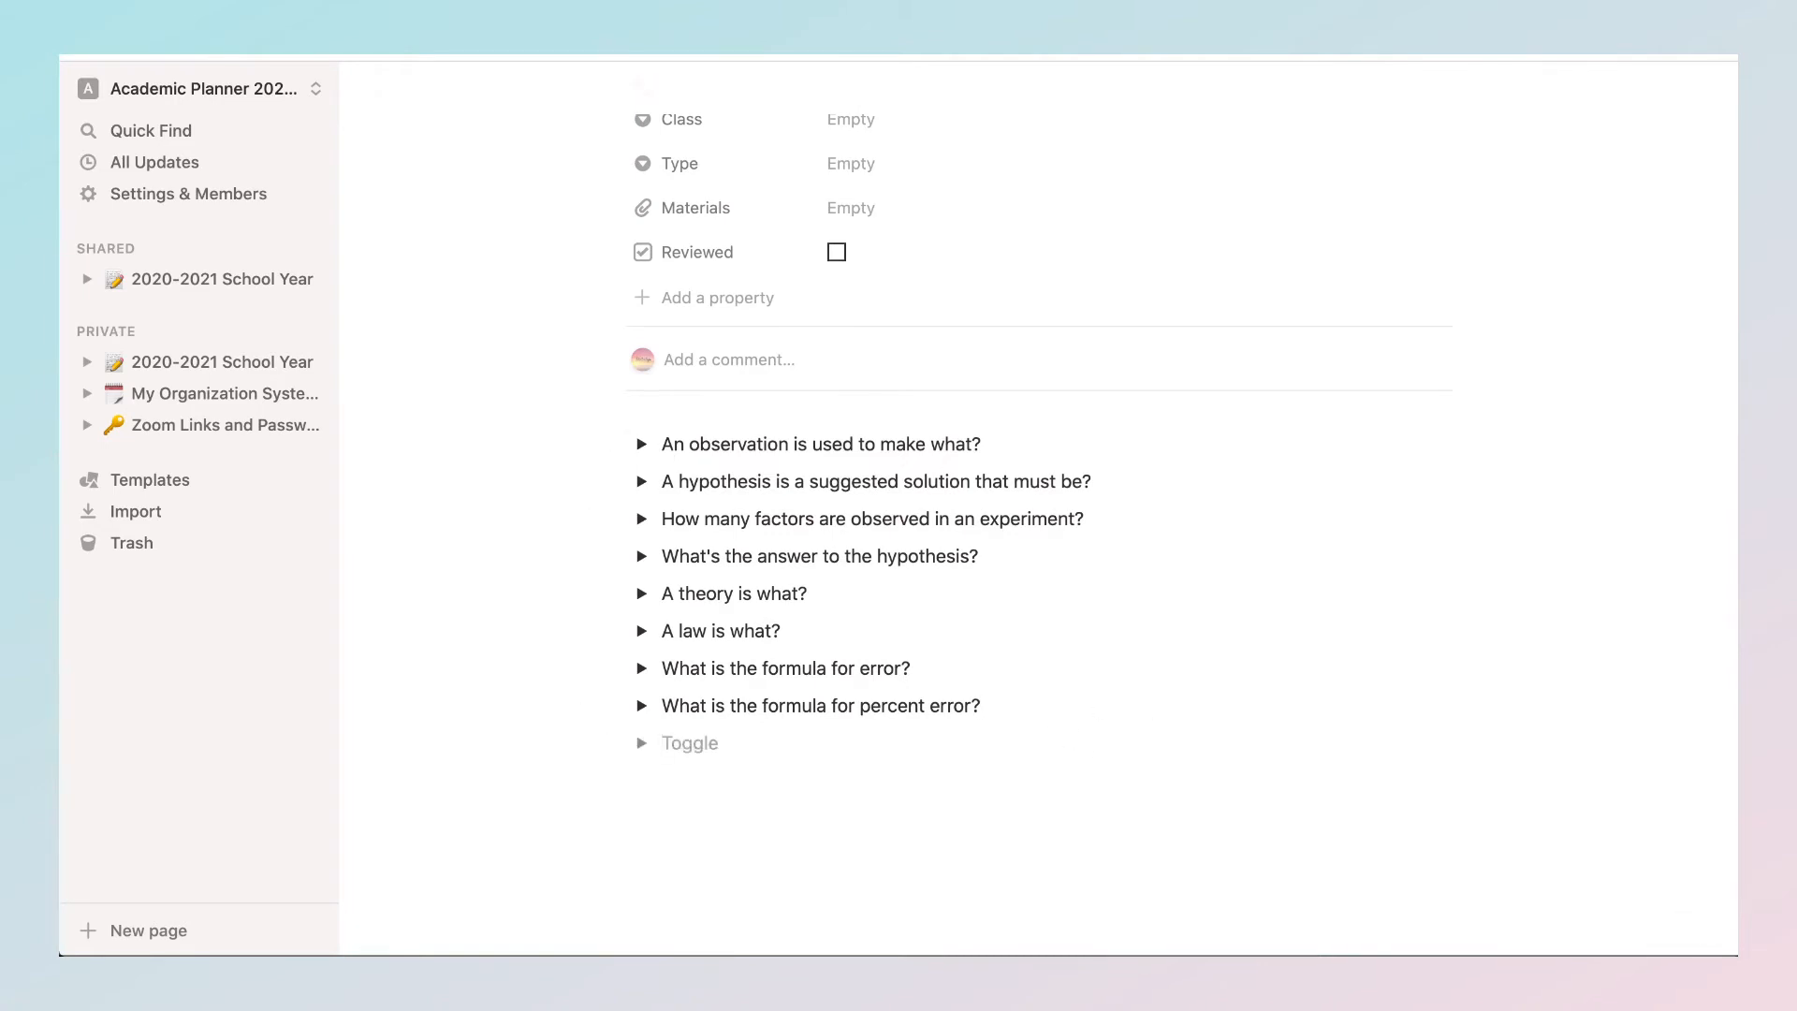
pyautogui.press('Return')
pyautogui.write('/')
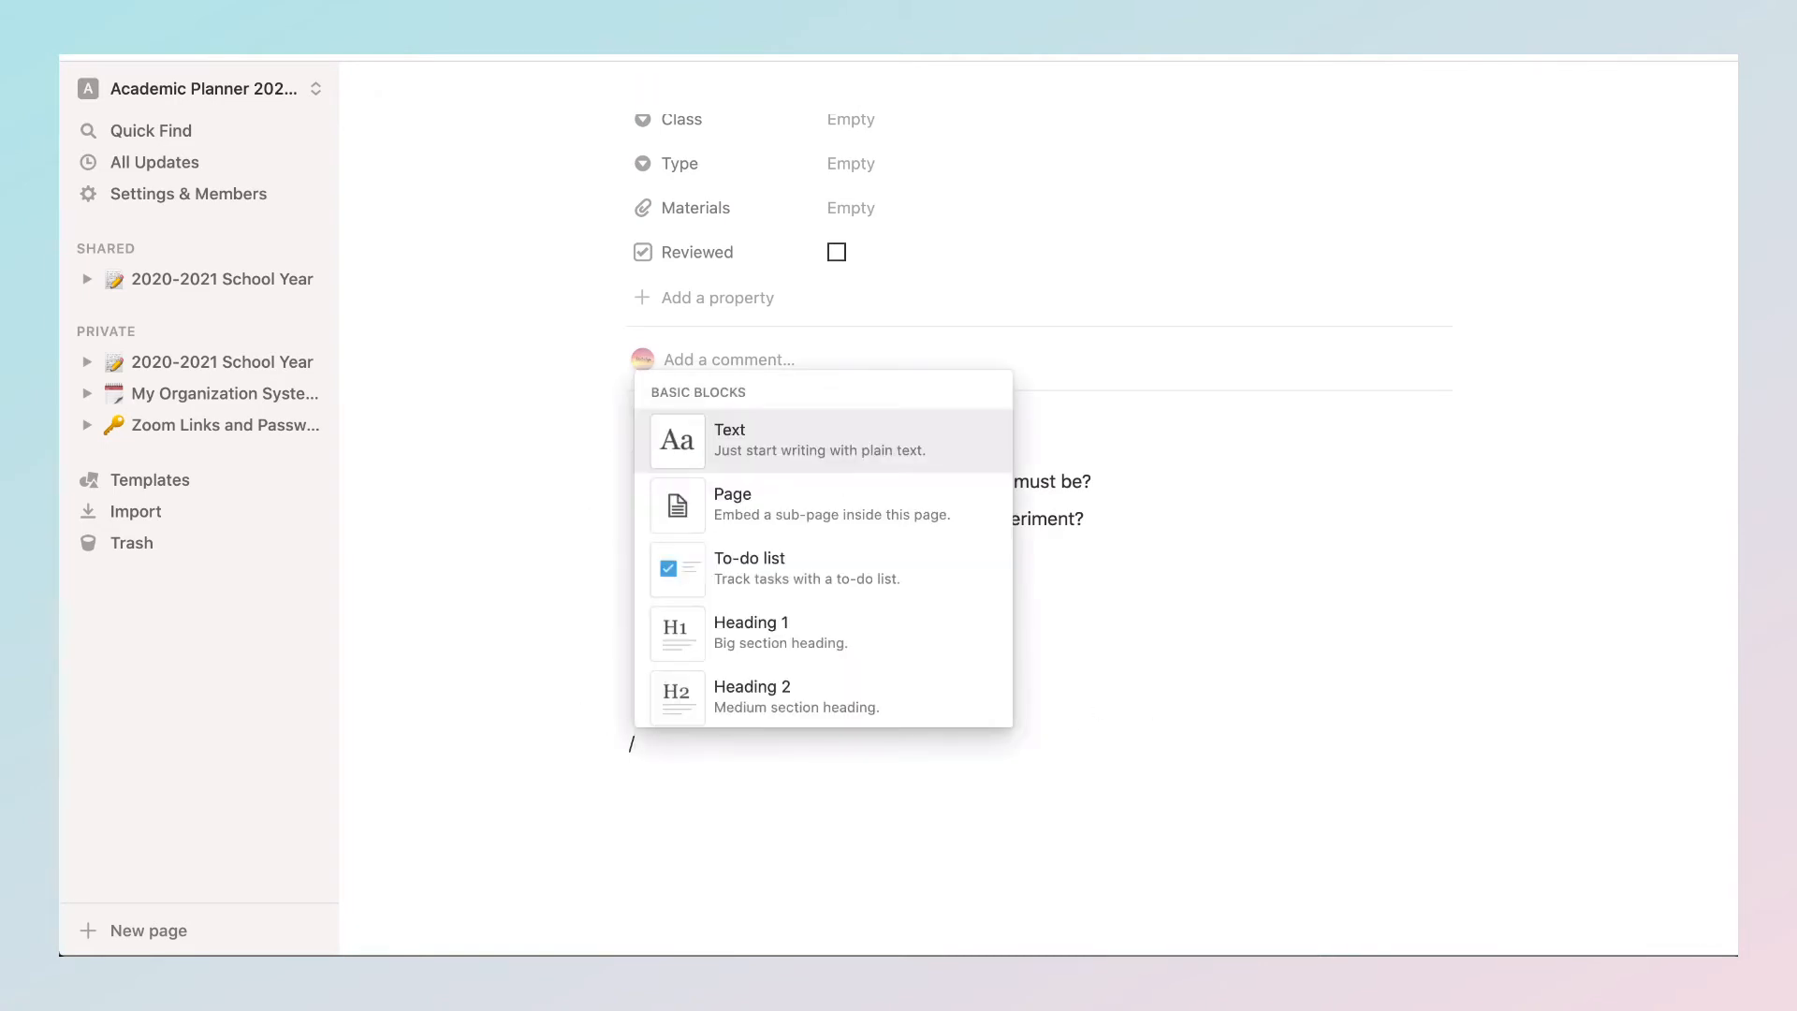
pyautogui.write('to')
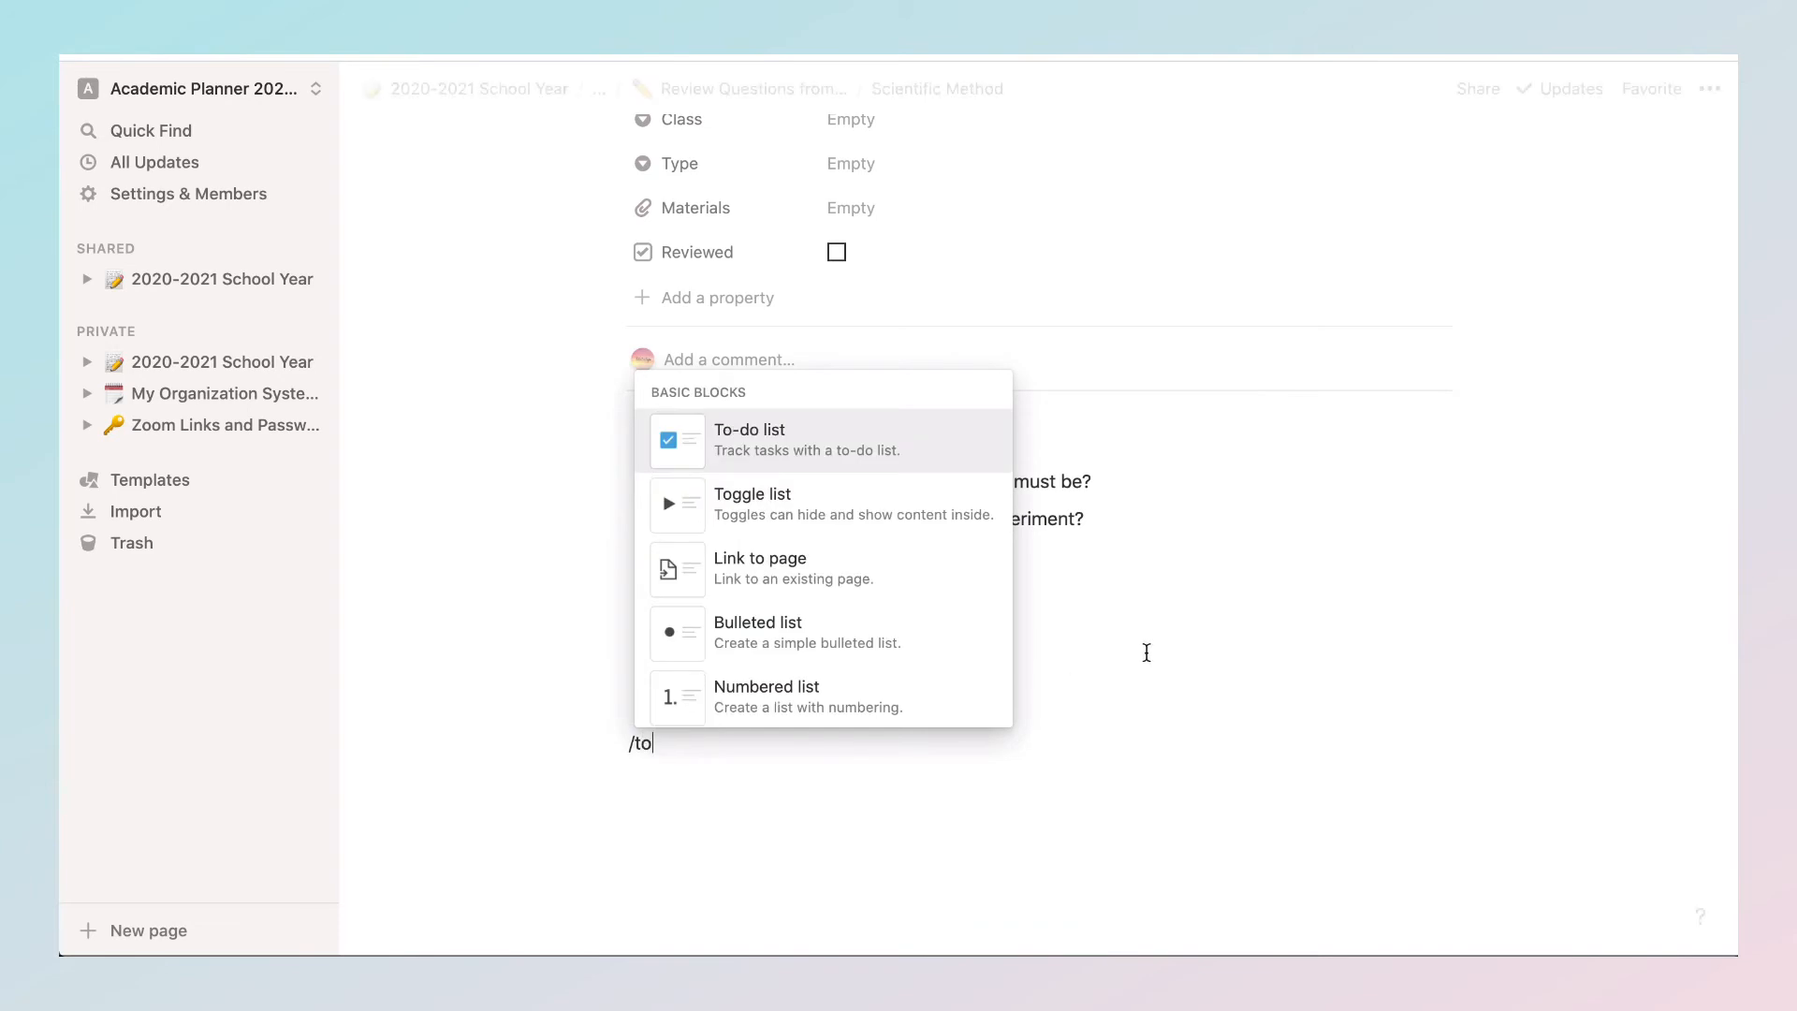
pyautogui.click(903, 507)
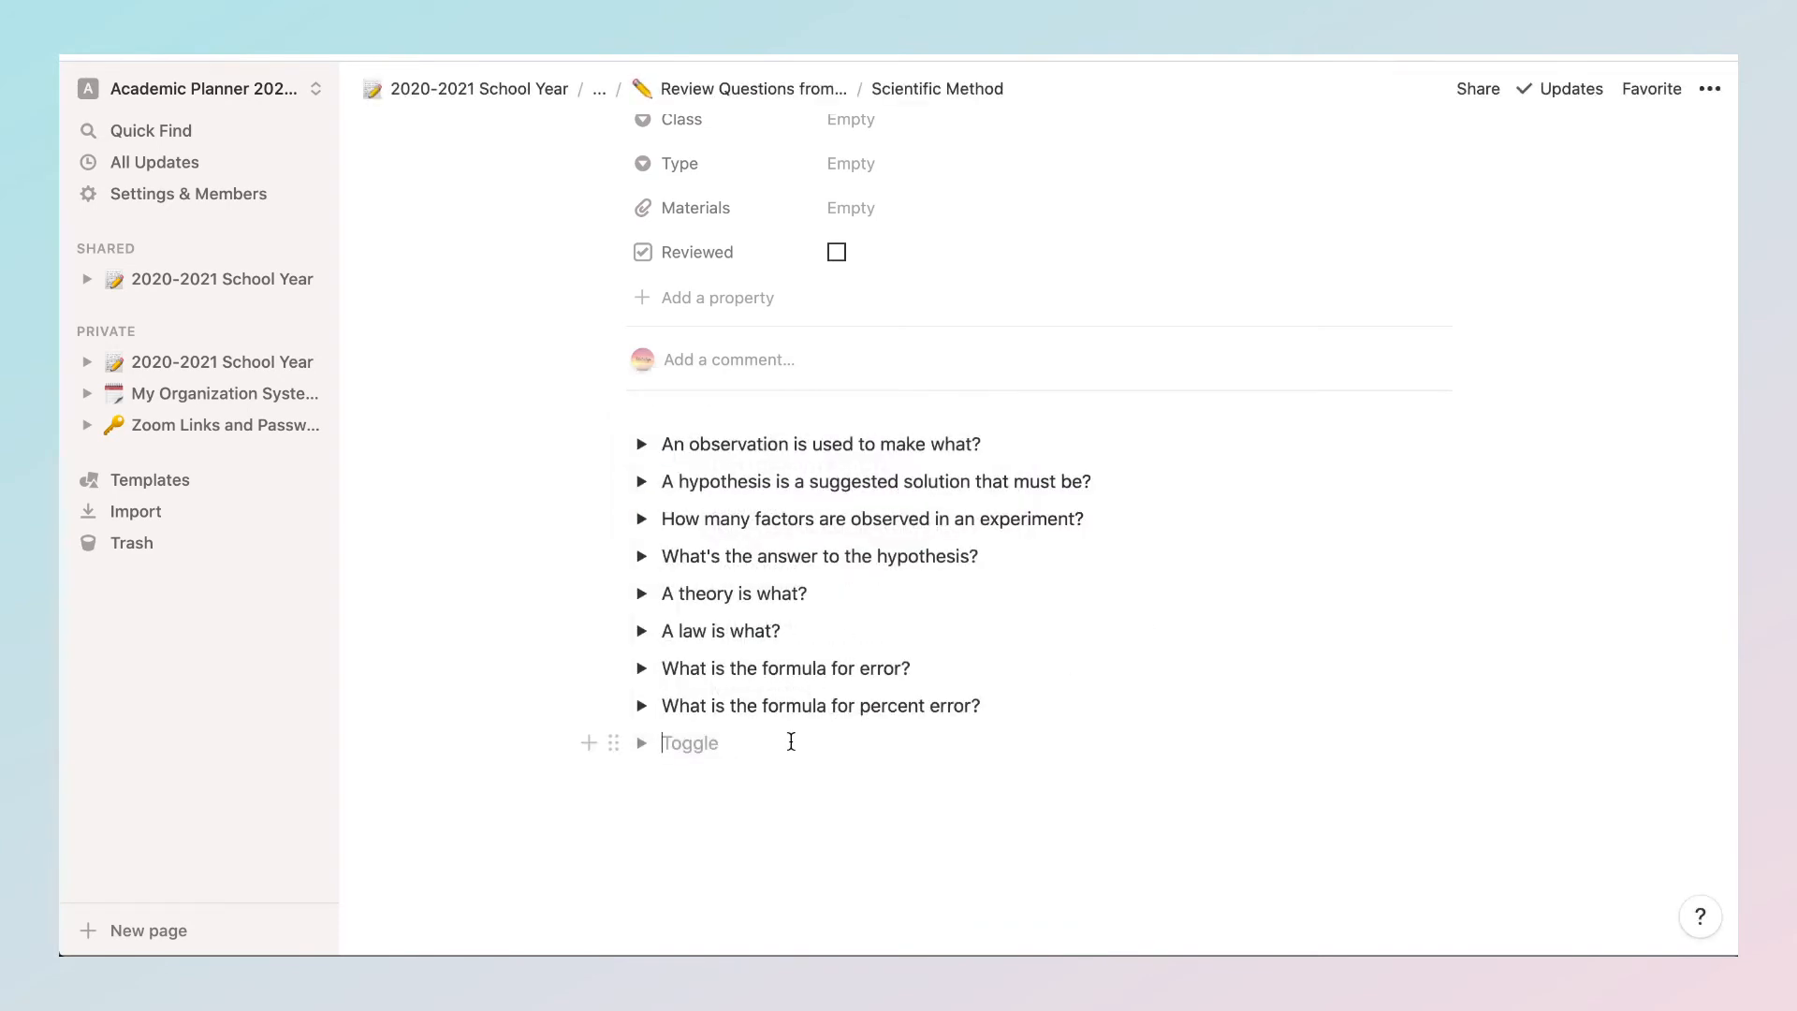
pyautogui.write('Wh')
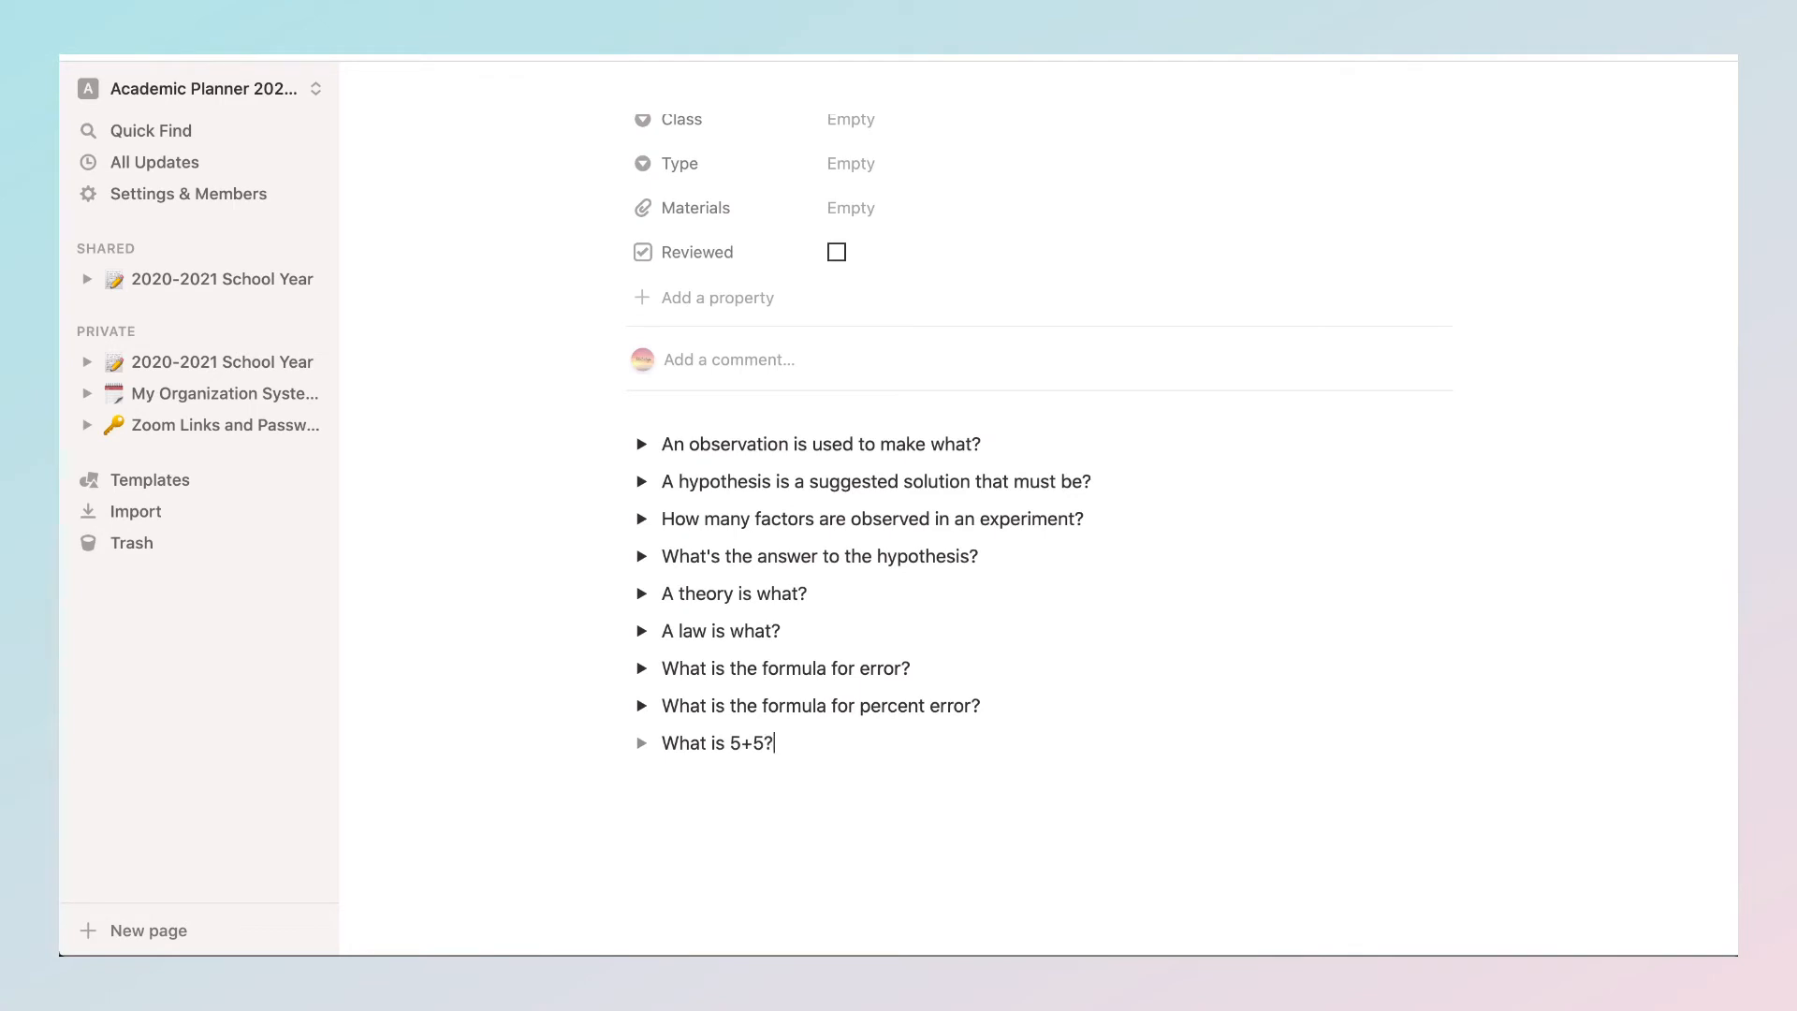
# Step: Enter 10 as the hidden answer inside the "What is 5+5?" toggle and collapse it
pyautogui.click(642, 742)
pyautogui.click(693, 775)
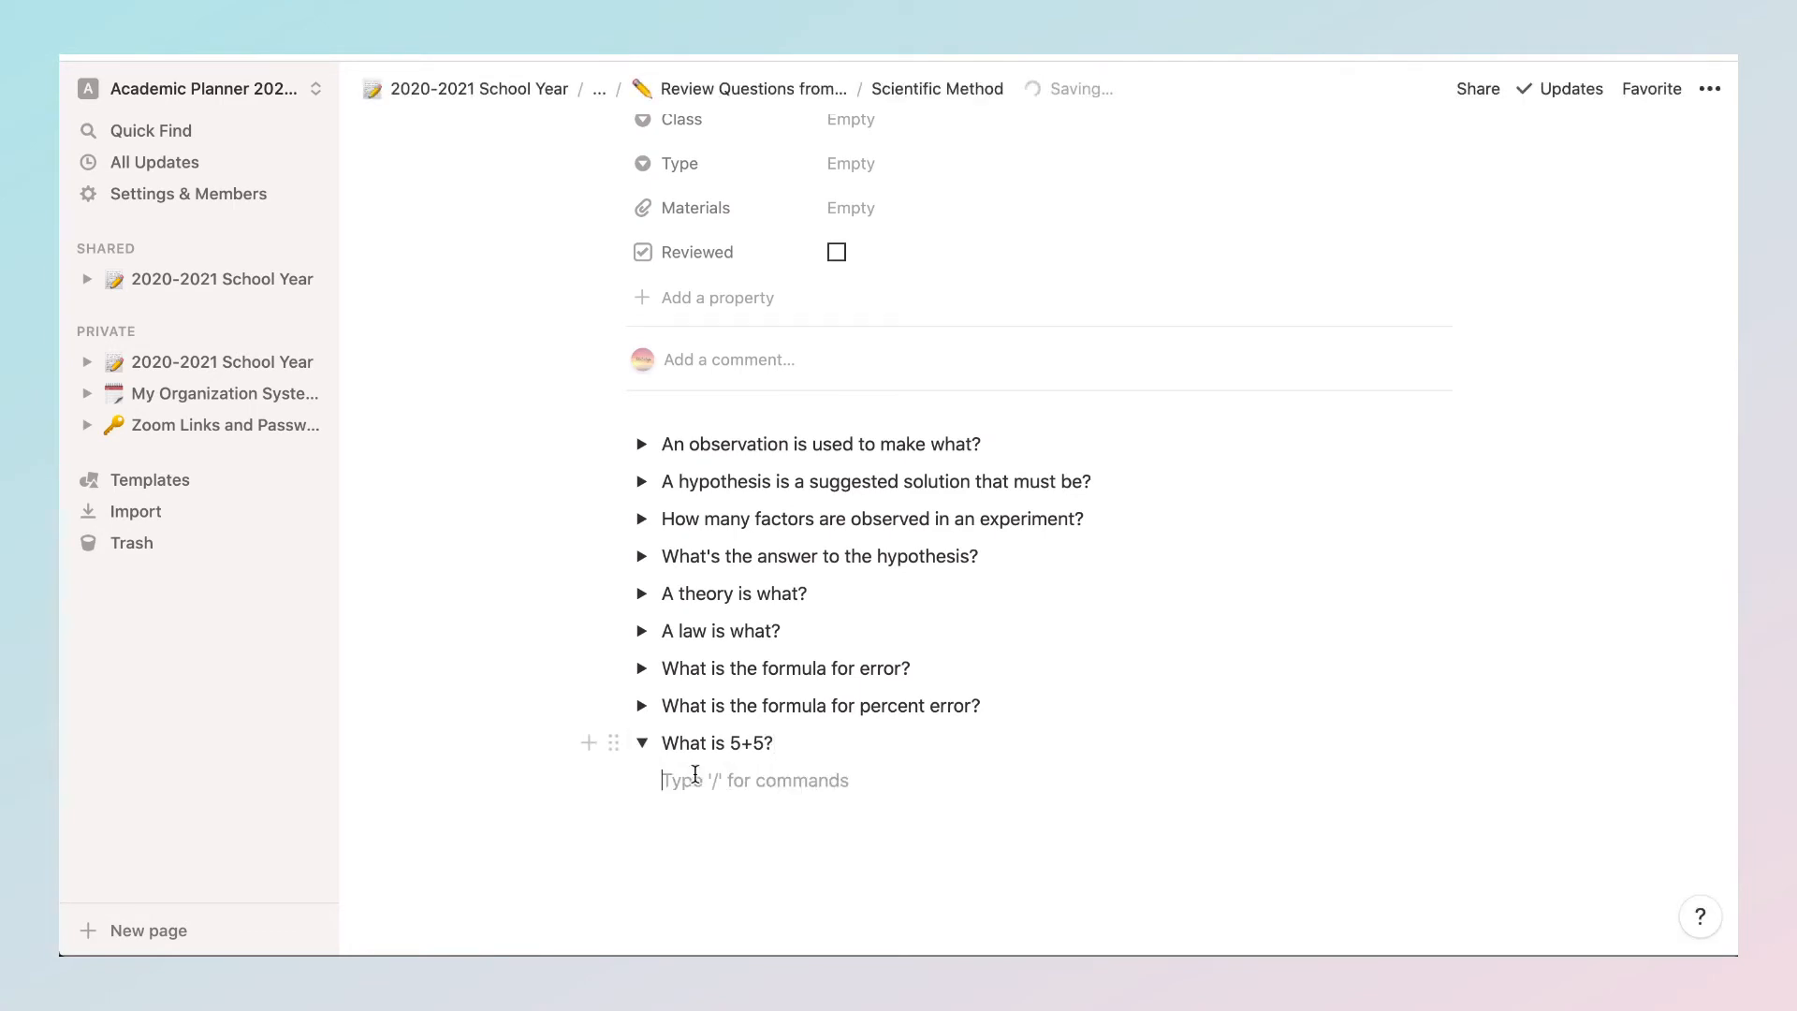
pyautogui.write('10')
pyautogui.click(642, 742)
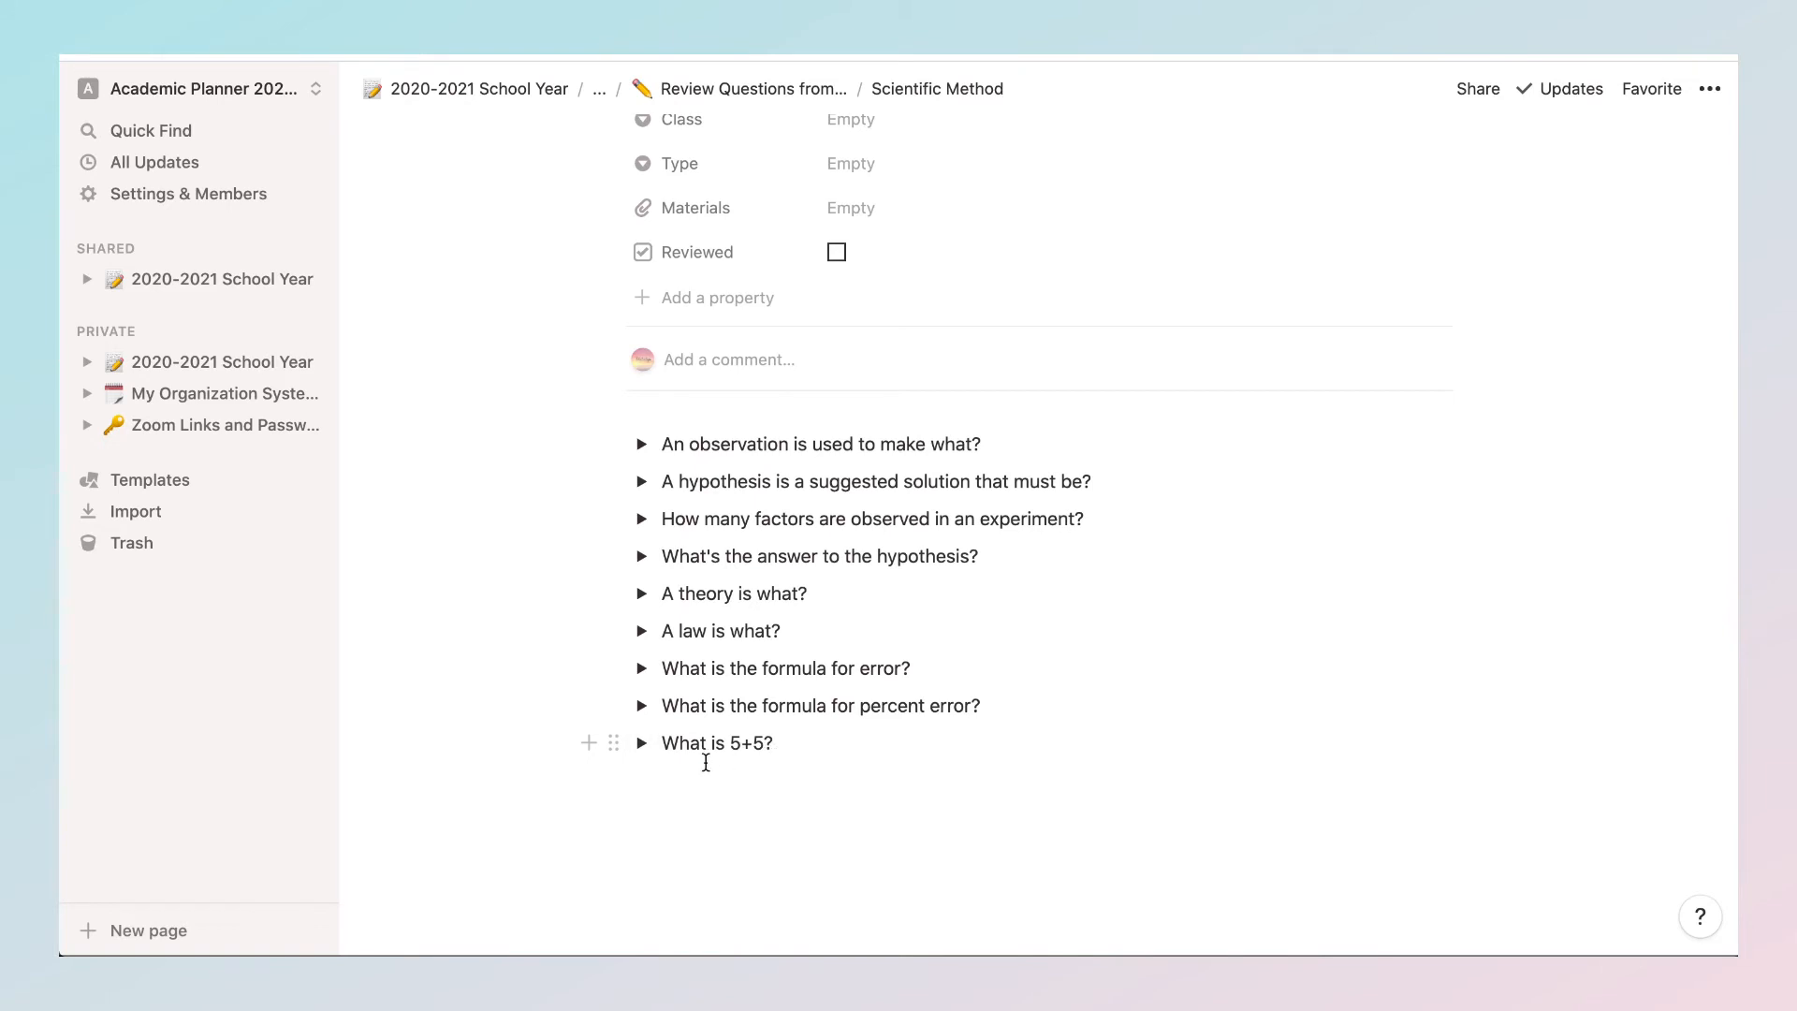
pyautogui.click(643, 744)
pyautogui.click(644, 745)
# Step: Go back from the Scientific Method questions through Chemistry to the shared 2020-2021 School Year page
pyautogui.scroll(3, 787, 639)
pyautogui.scroll(-3, 788, 638)
pyautogui.scroll(2, 787, 638)
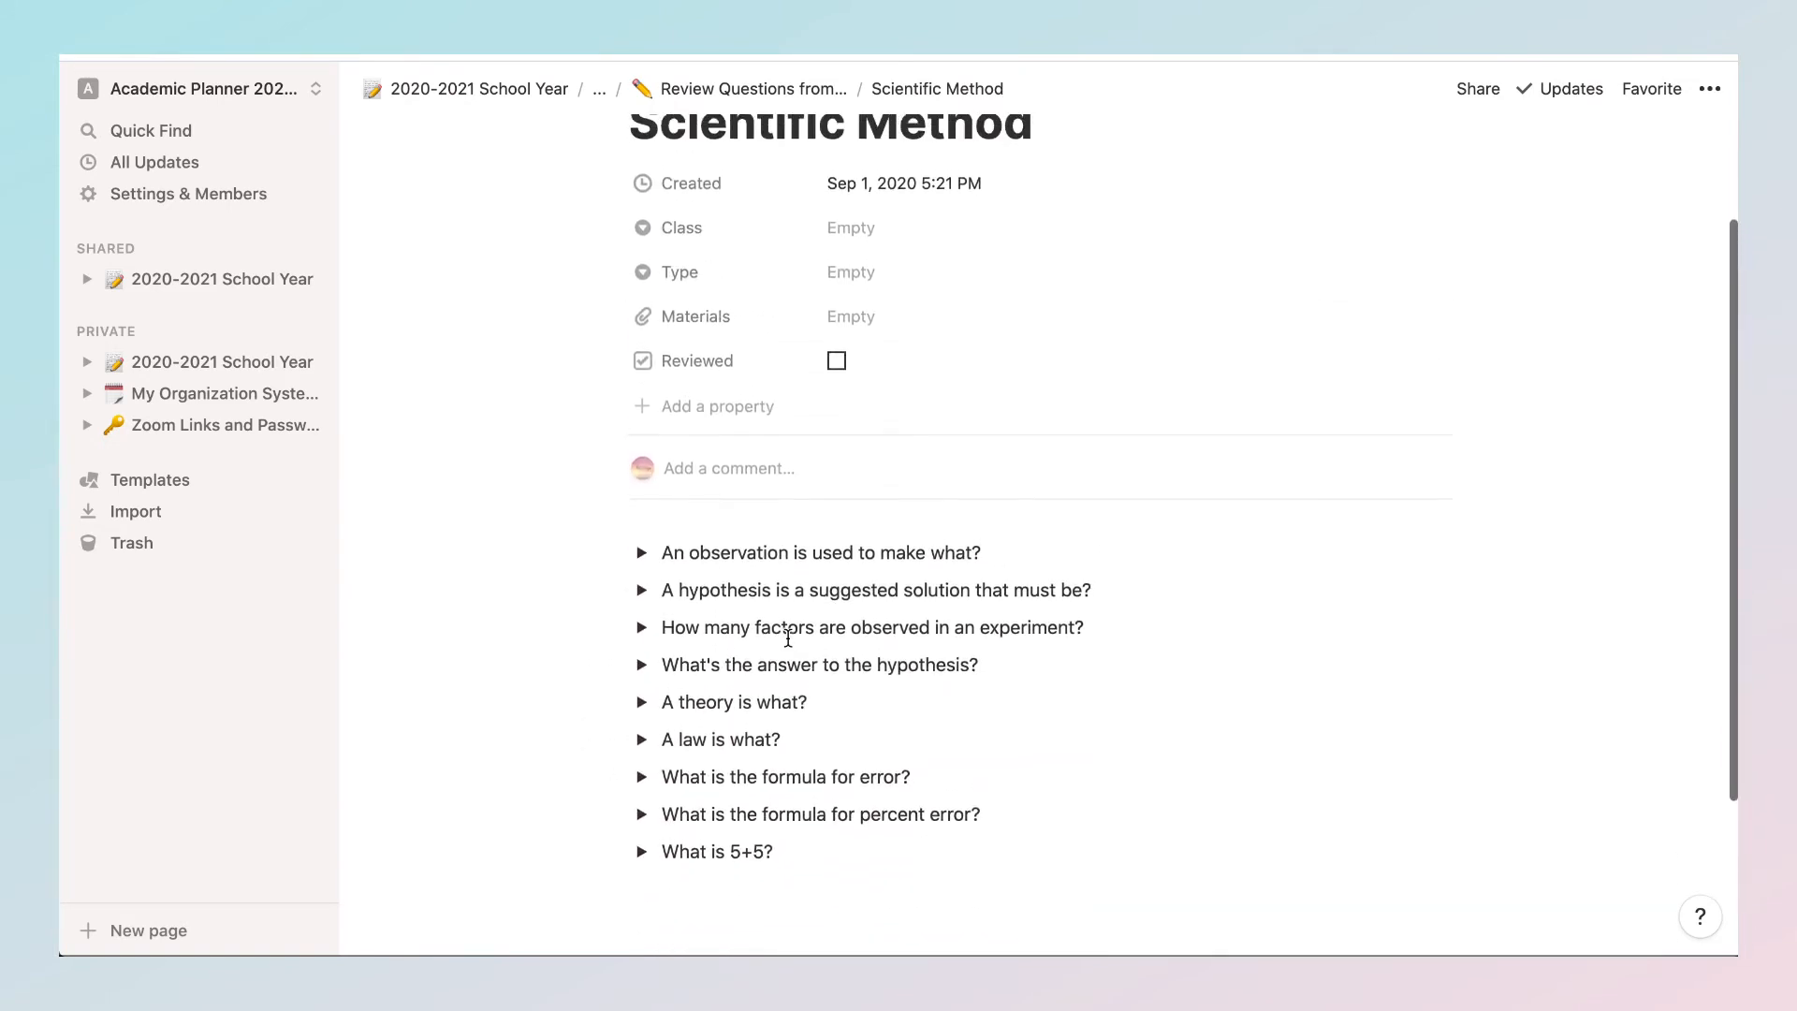
pyautogui.scroll(-1, 788, 638)
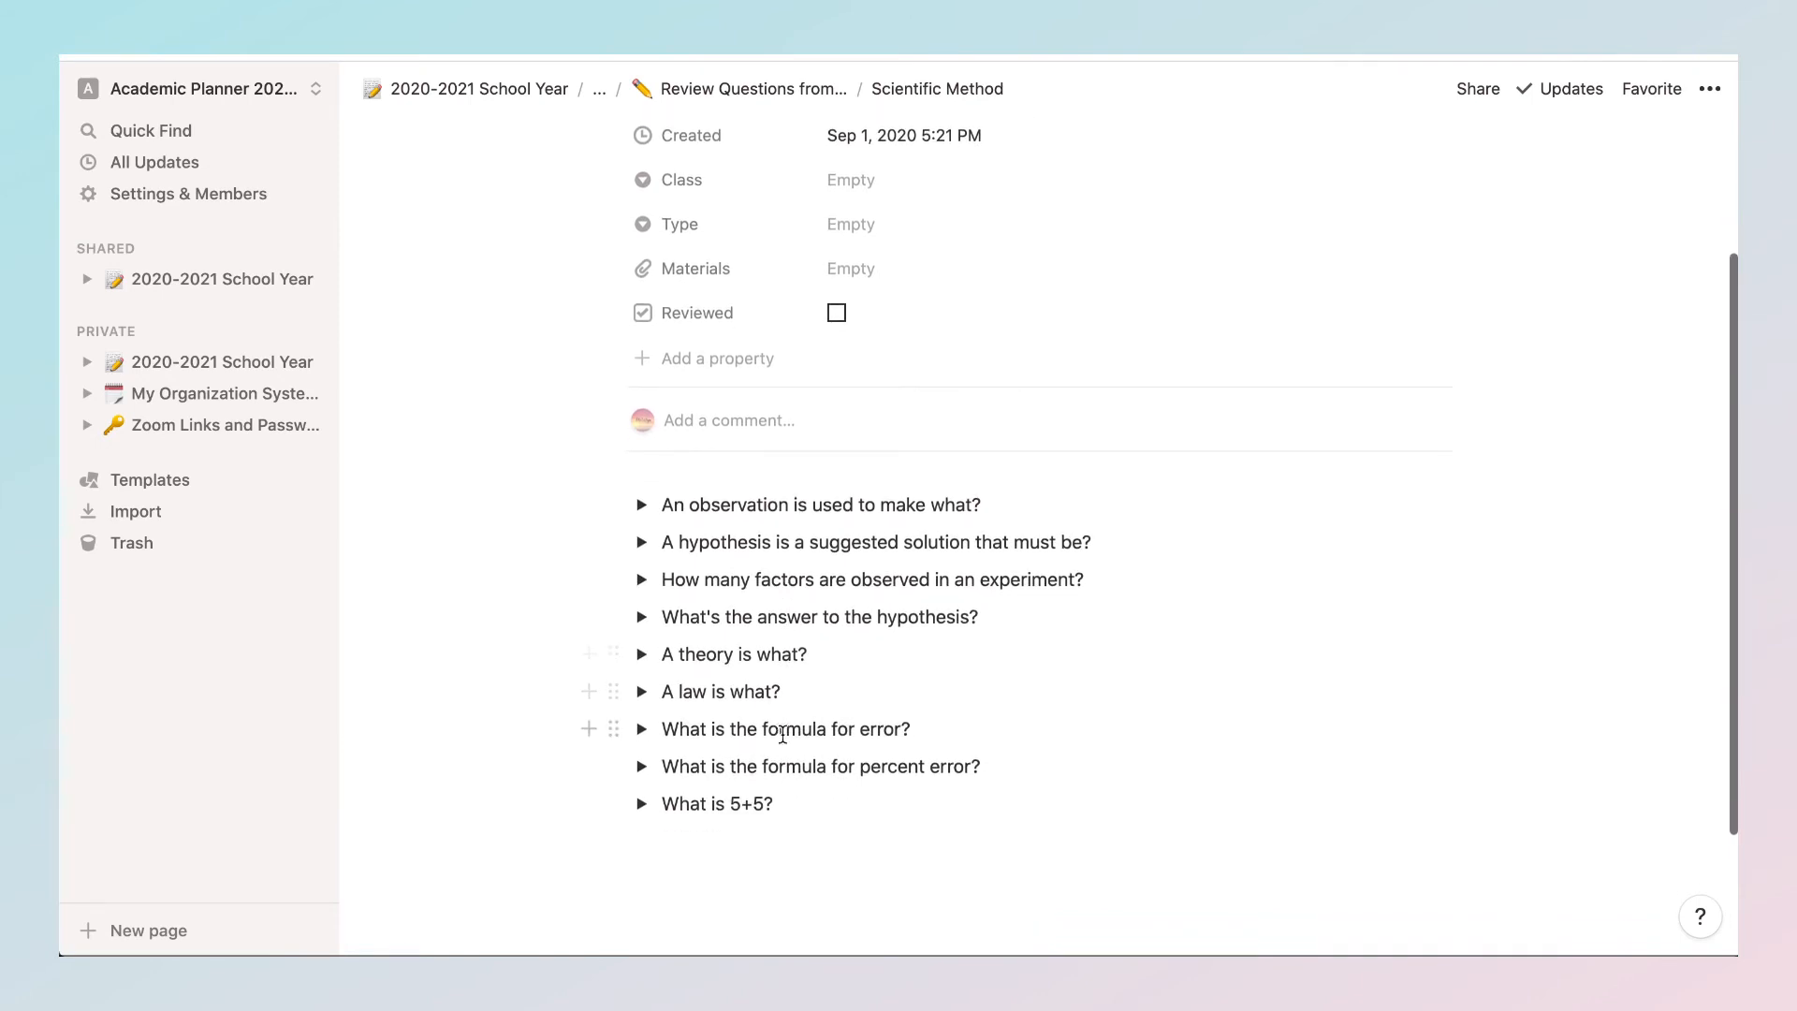
pyautogui.scroll(3, 782, 734)
pyautogui.click(744, 91)
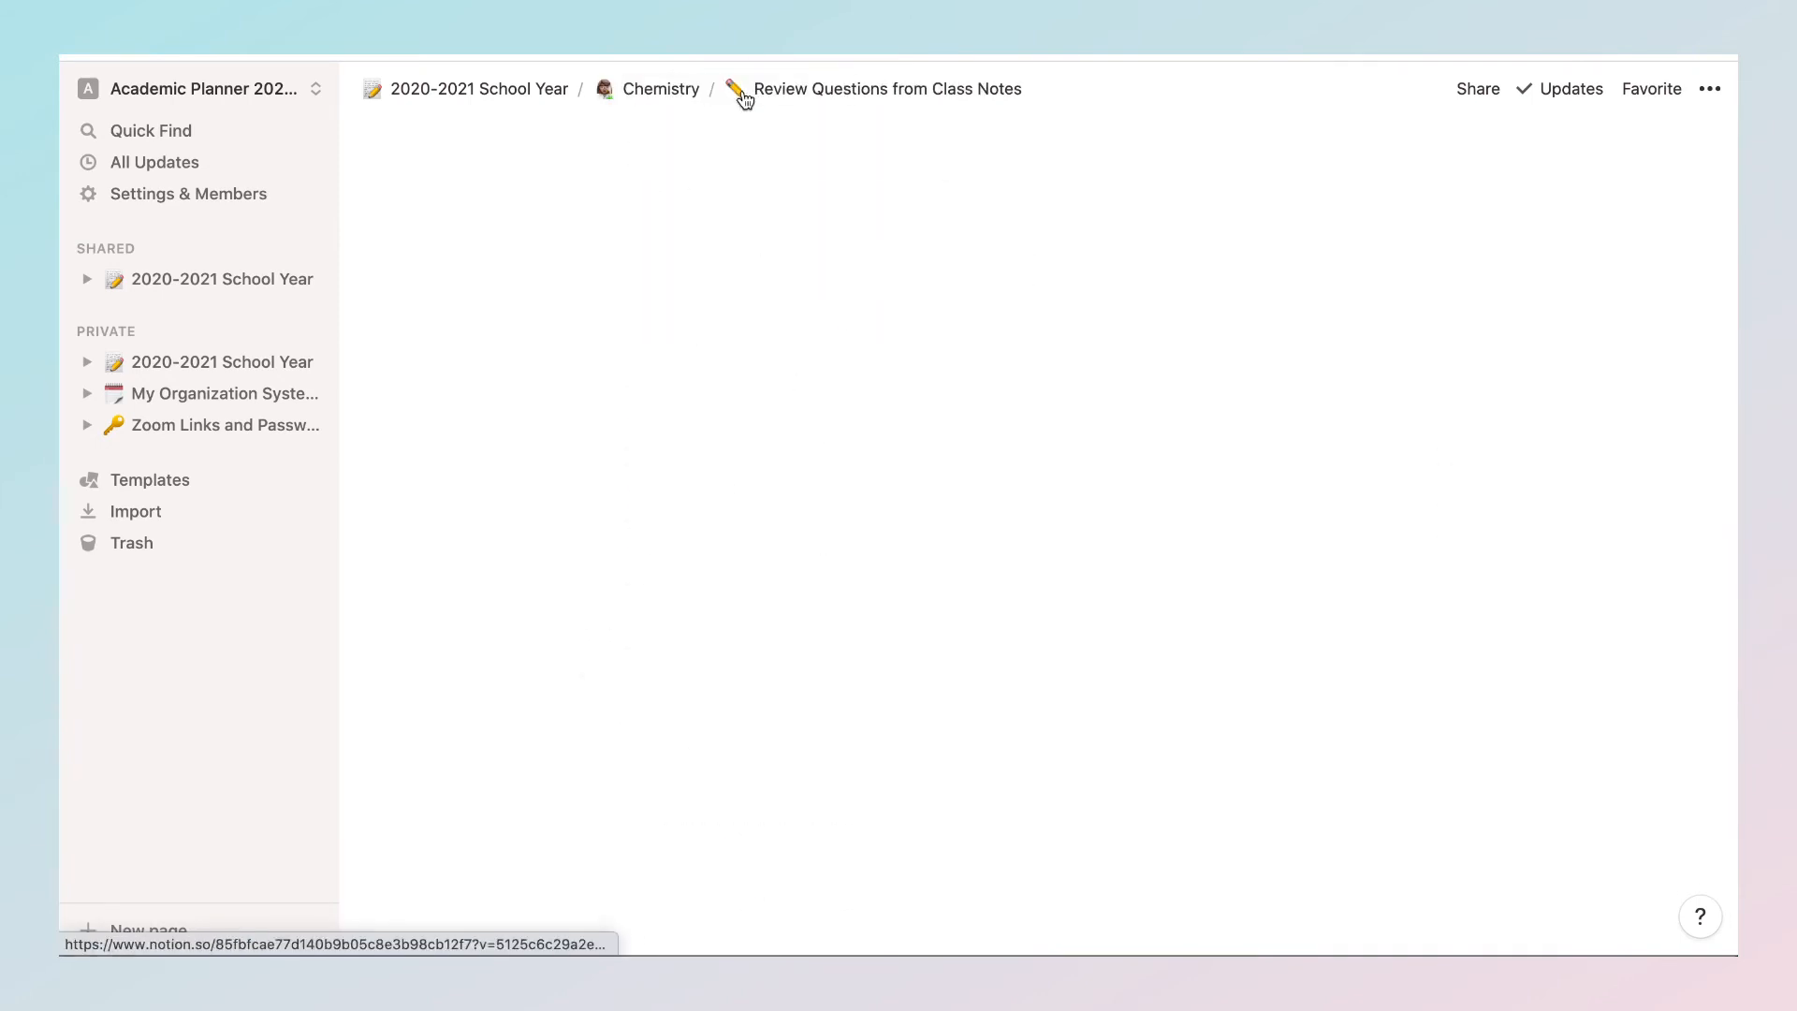
pyautogui.click(670, 109)
pyautogui.press('super+shift+u')
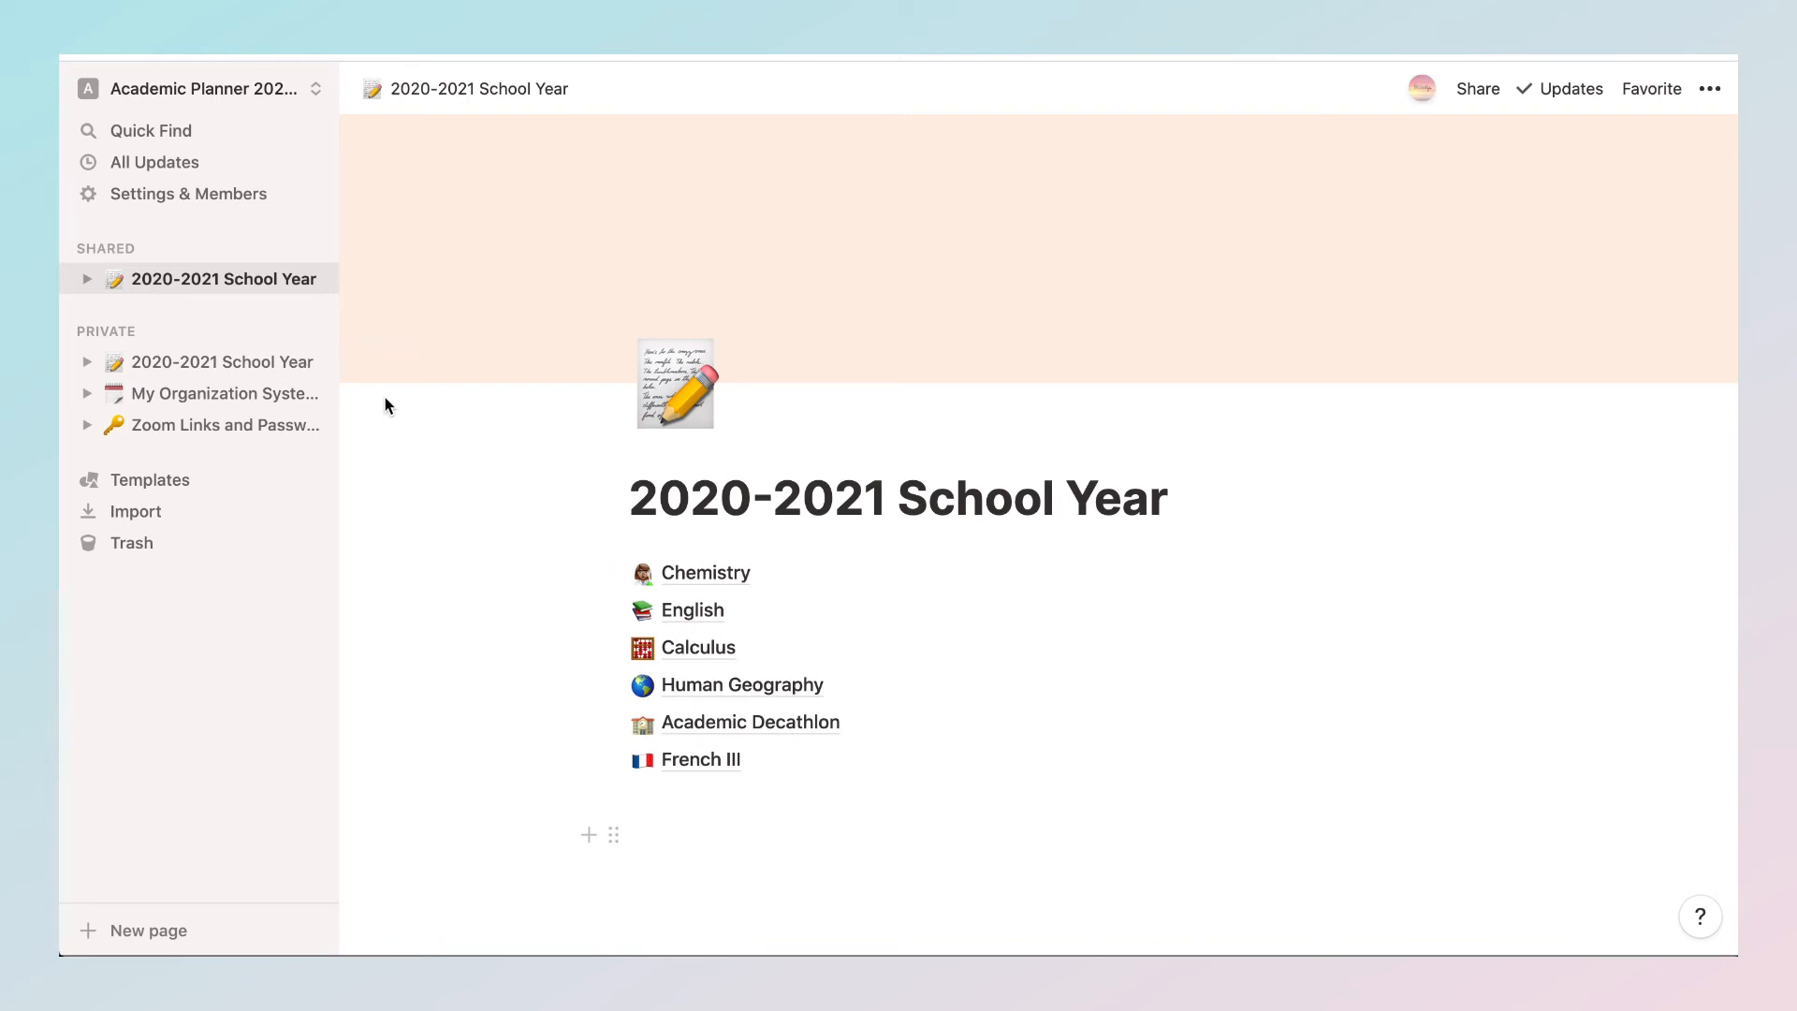
# Step: Open the Class Name template from the private 2020-2021 School Year page and view its Syllabus page
pyautogui.click(280, 359)
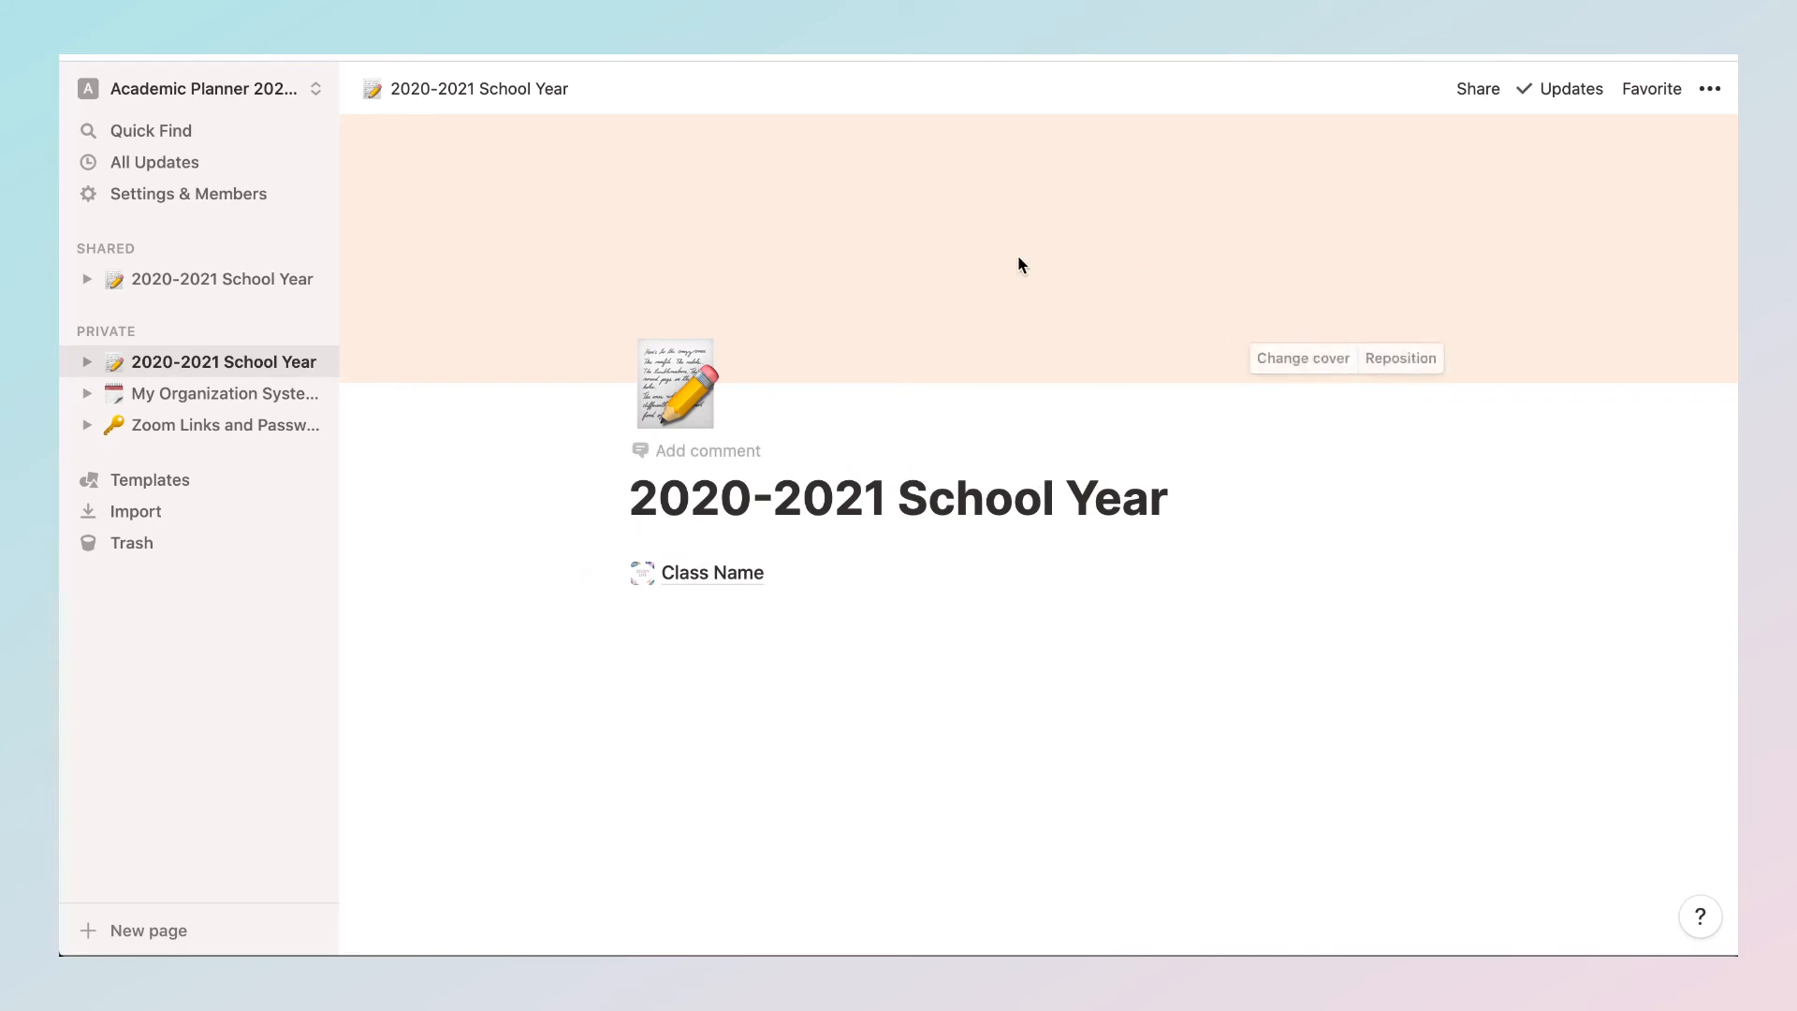
pyautogui.click(712, 573)
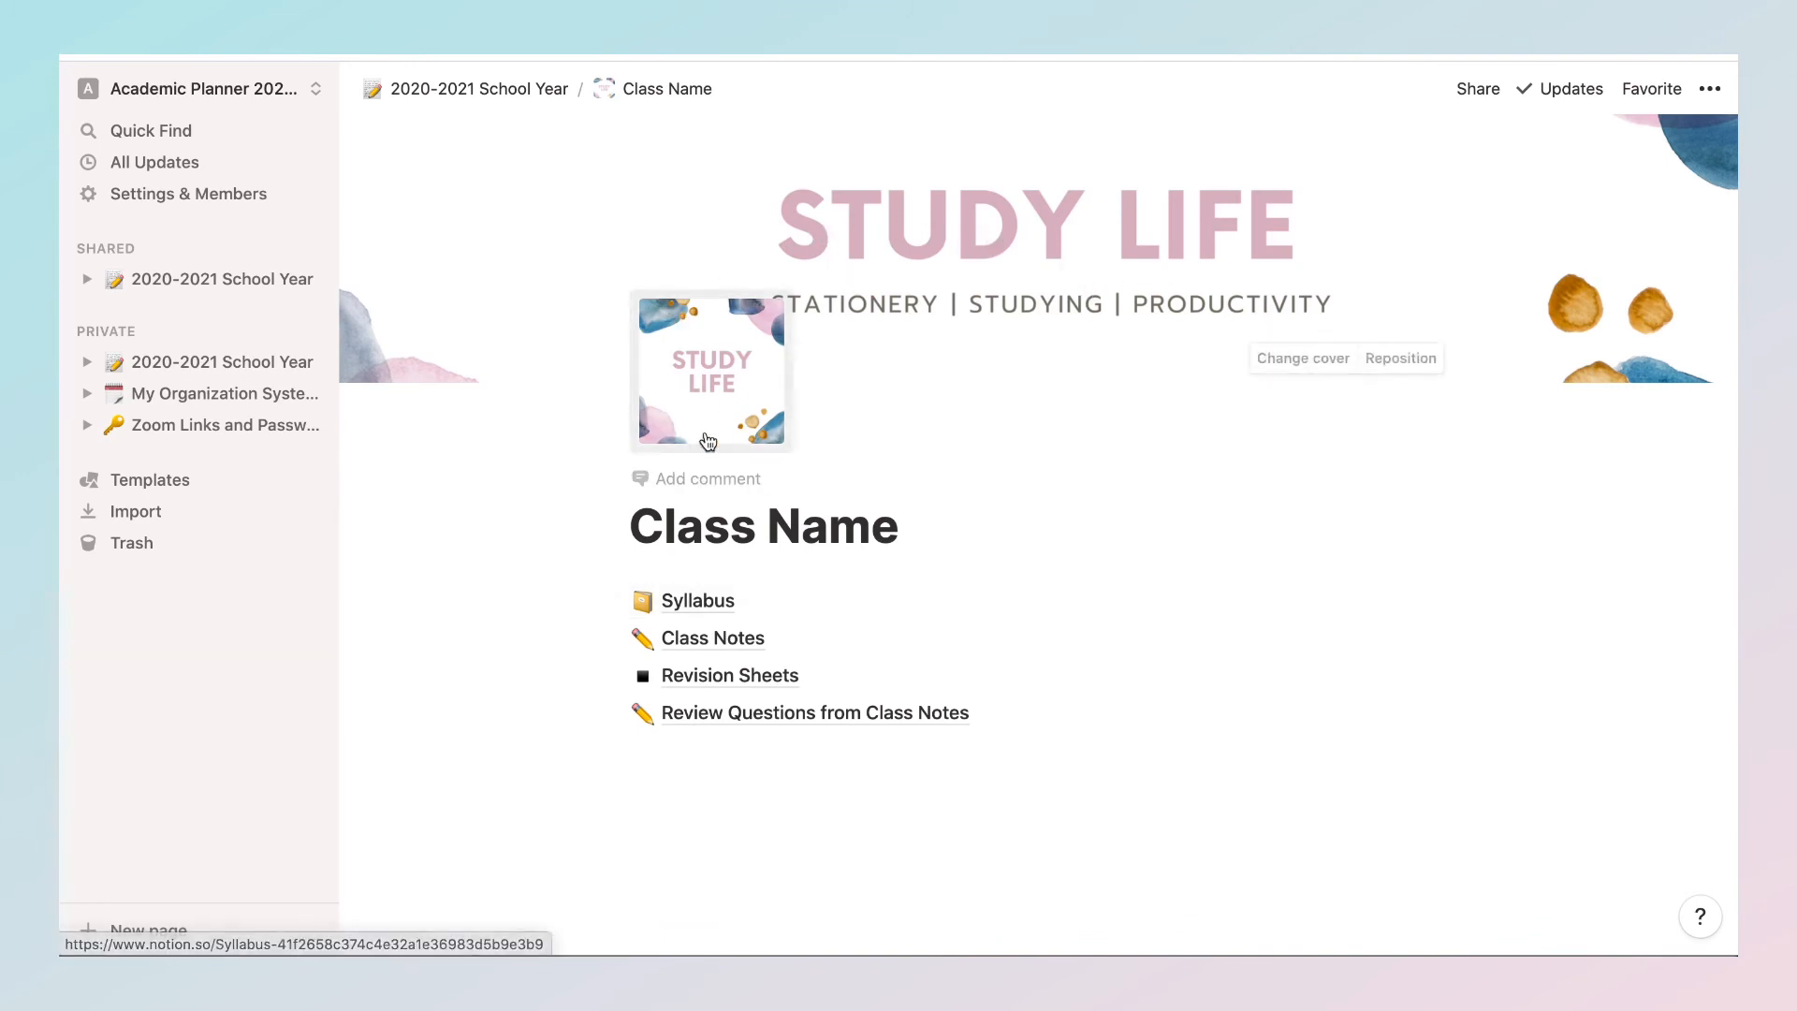
pyautogui.click(709, 604)
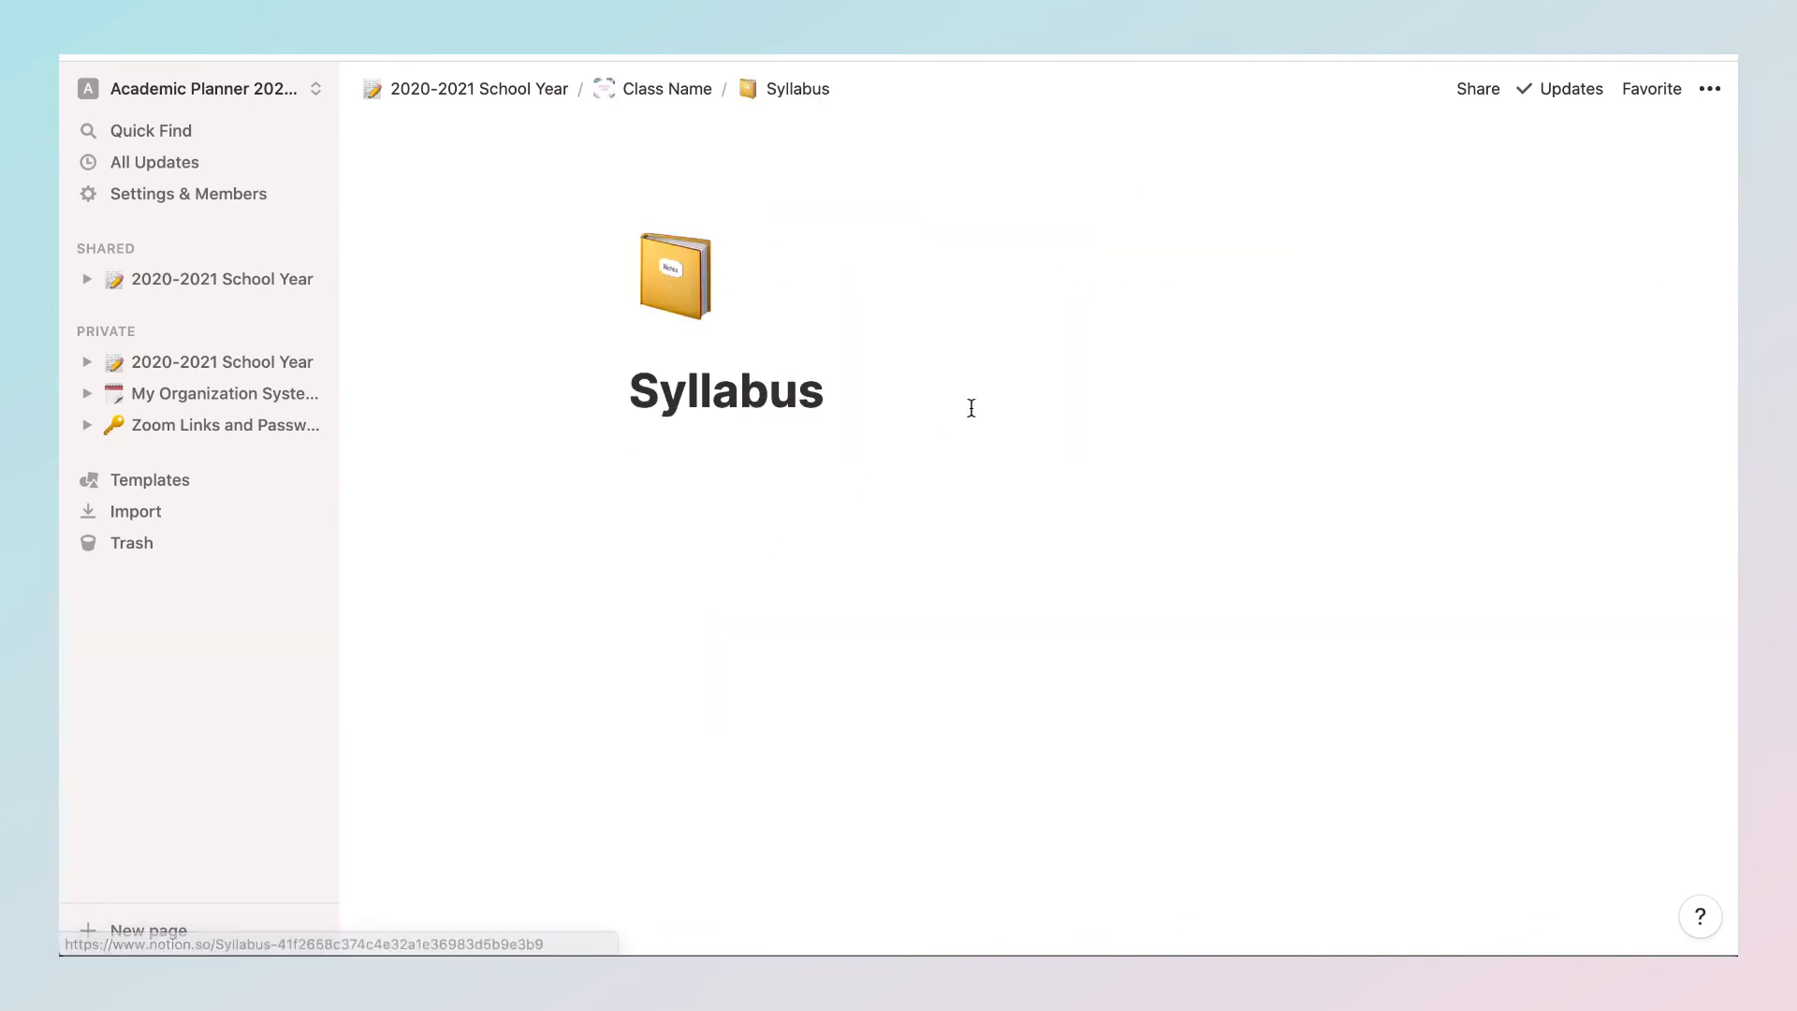
pyautogui.click(681, 91)
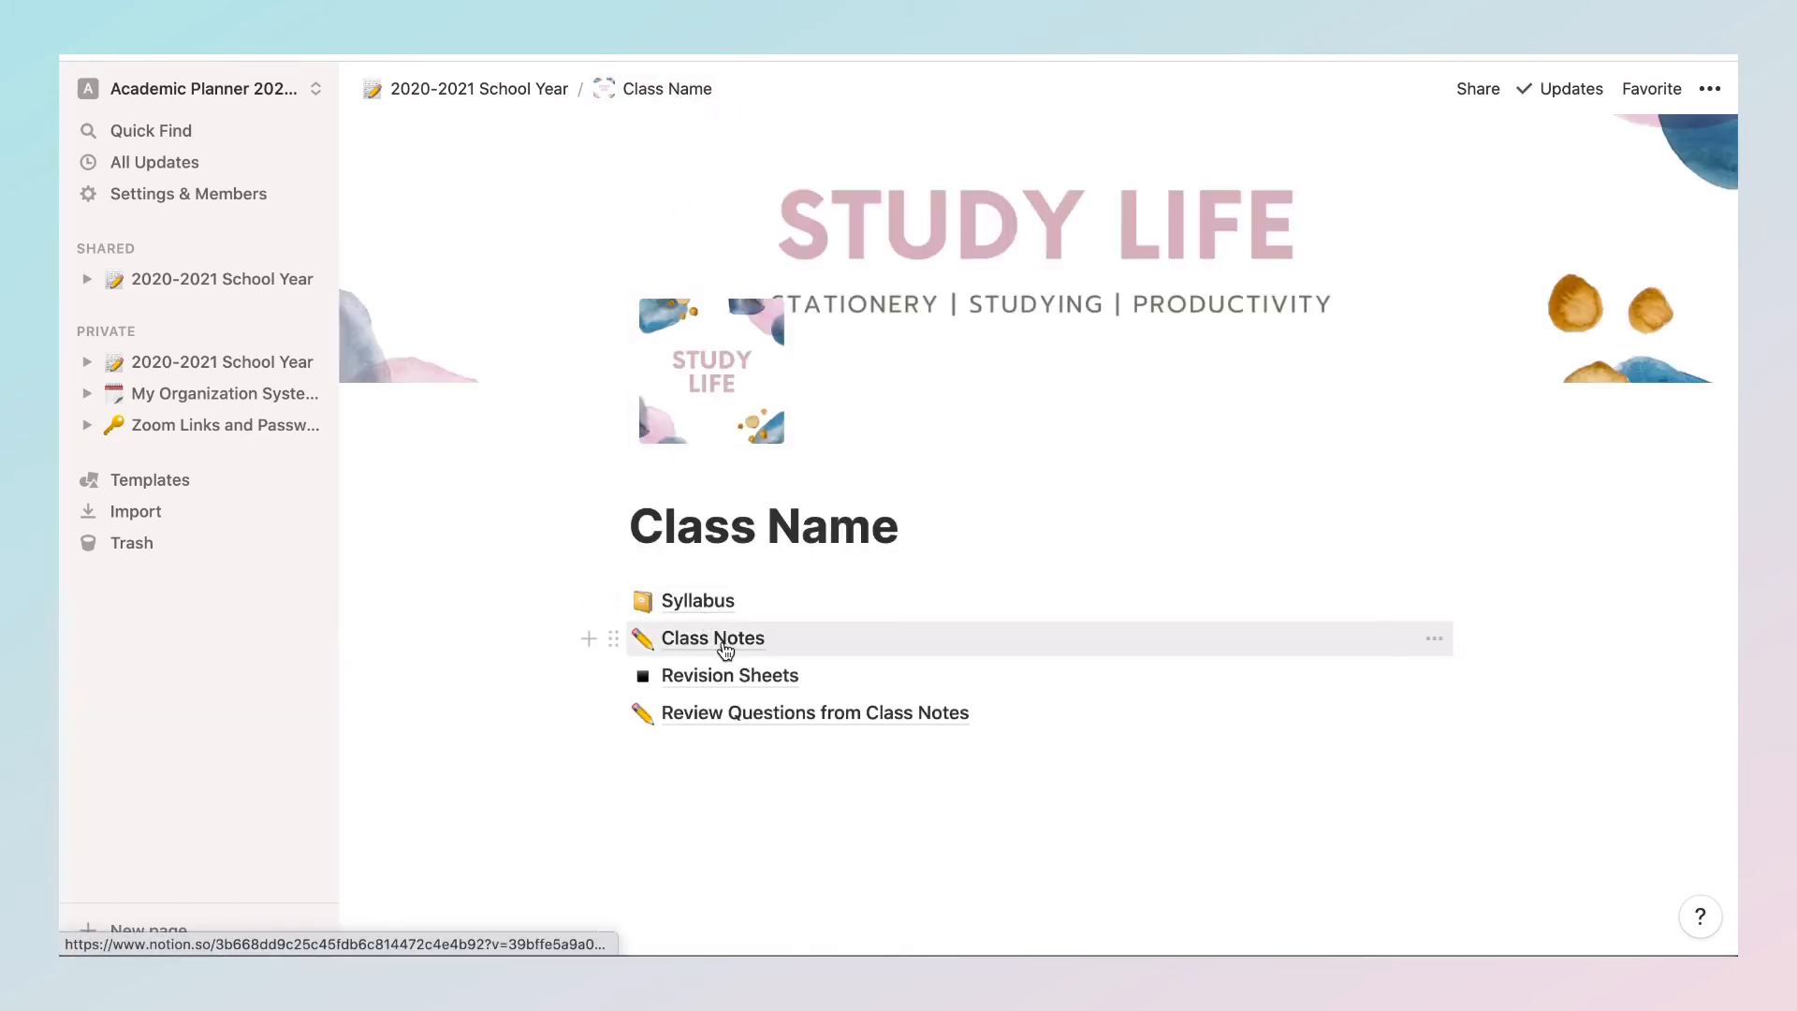
# Step: View the Class Name template's Class Notes, Revision Sheets and Review Questions from Class Notes pages, ending on the Class Name page
pyautogui.click(726, 636)
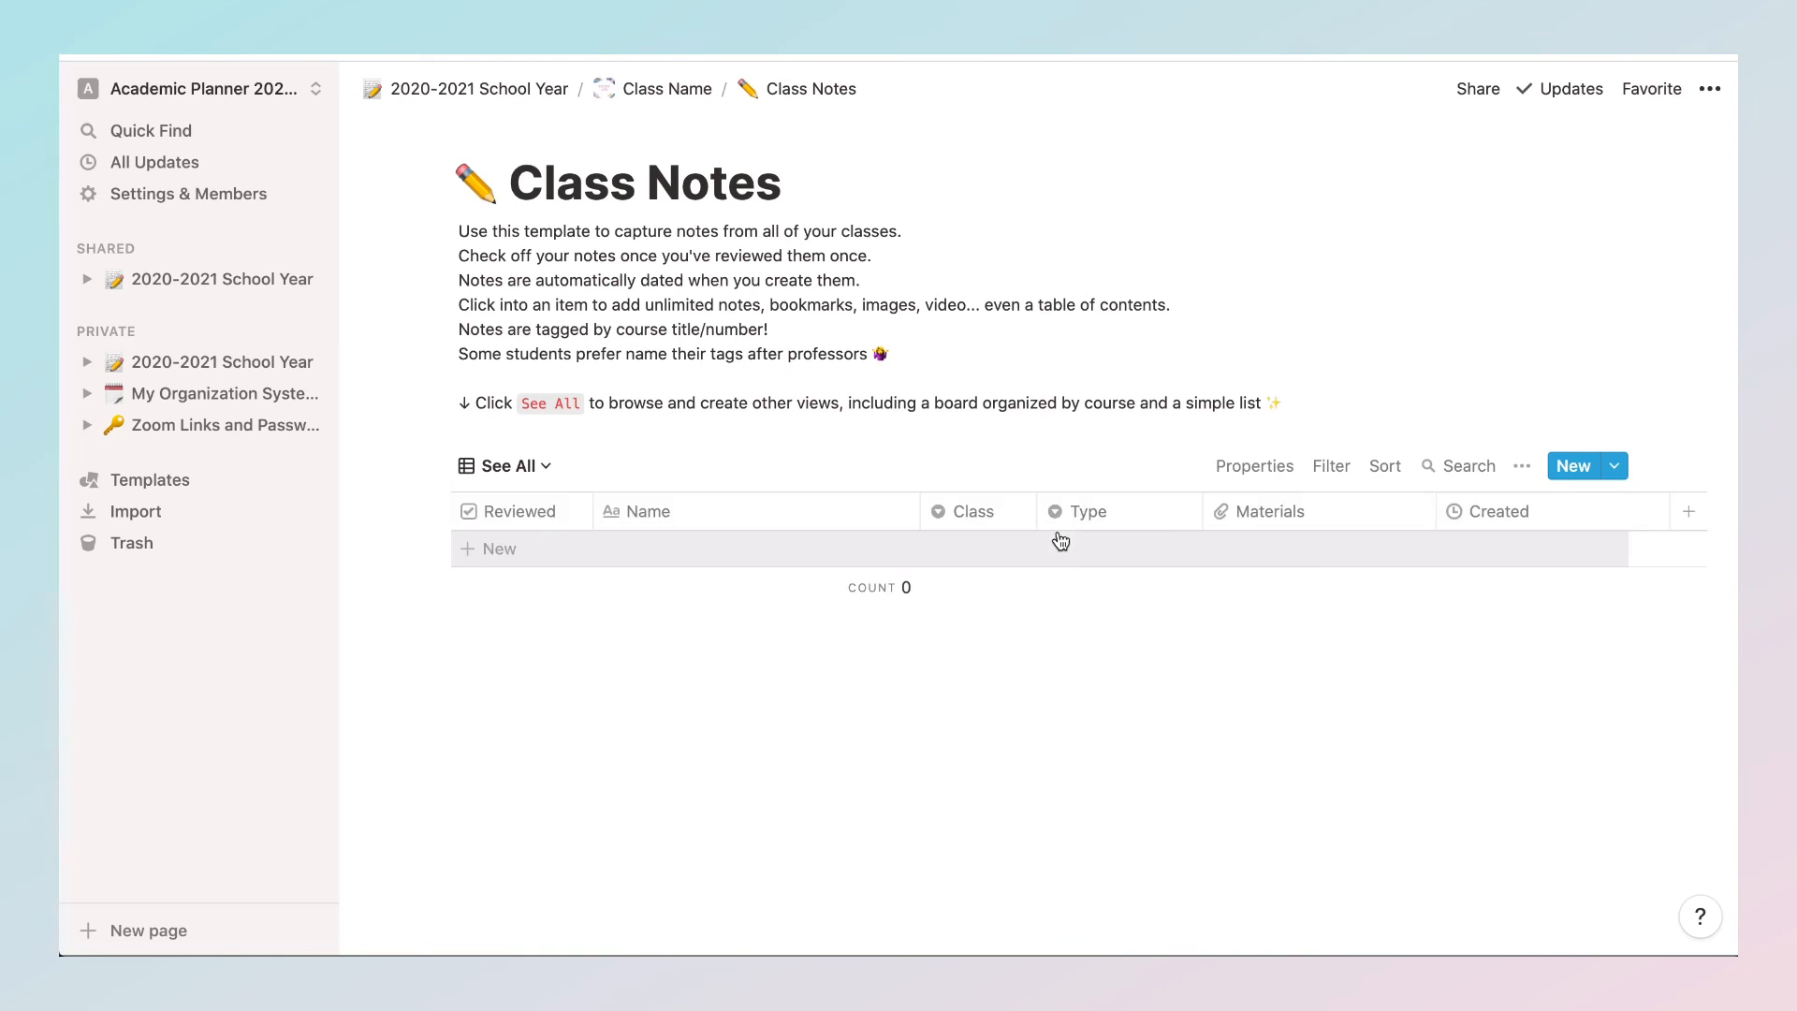
pyautogui.click(672, 87)
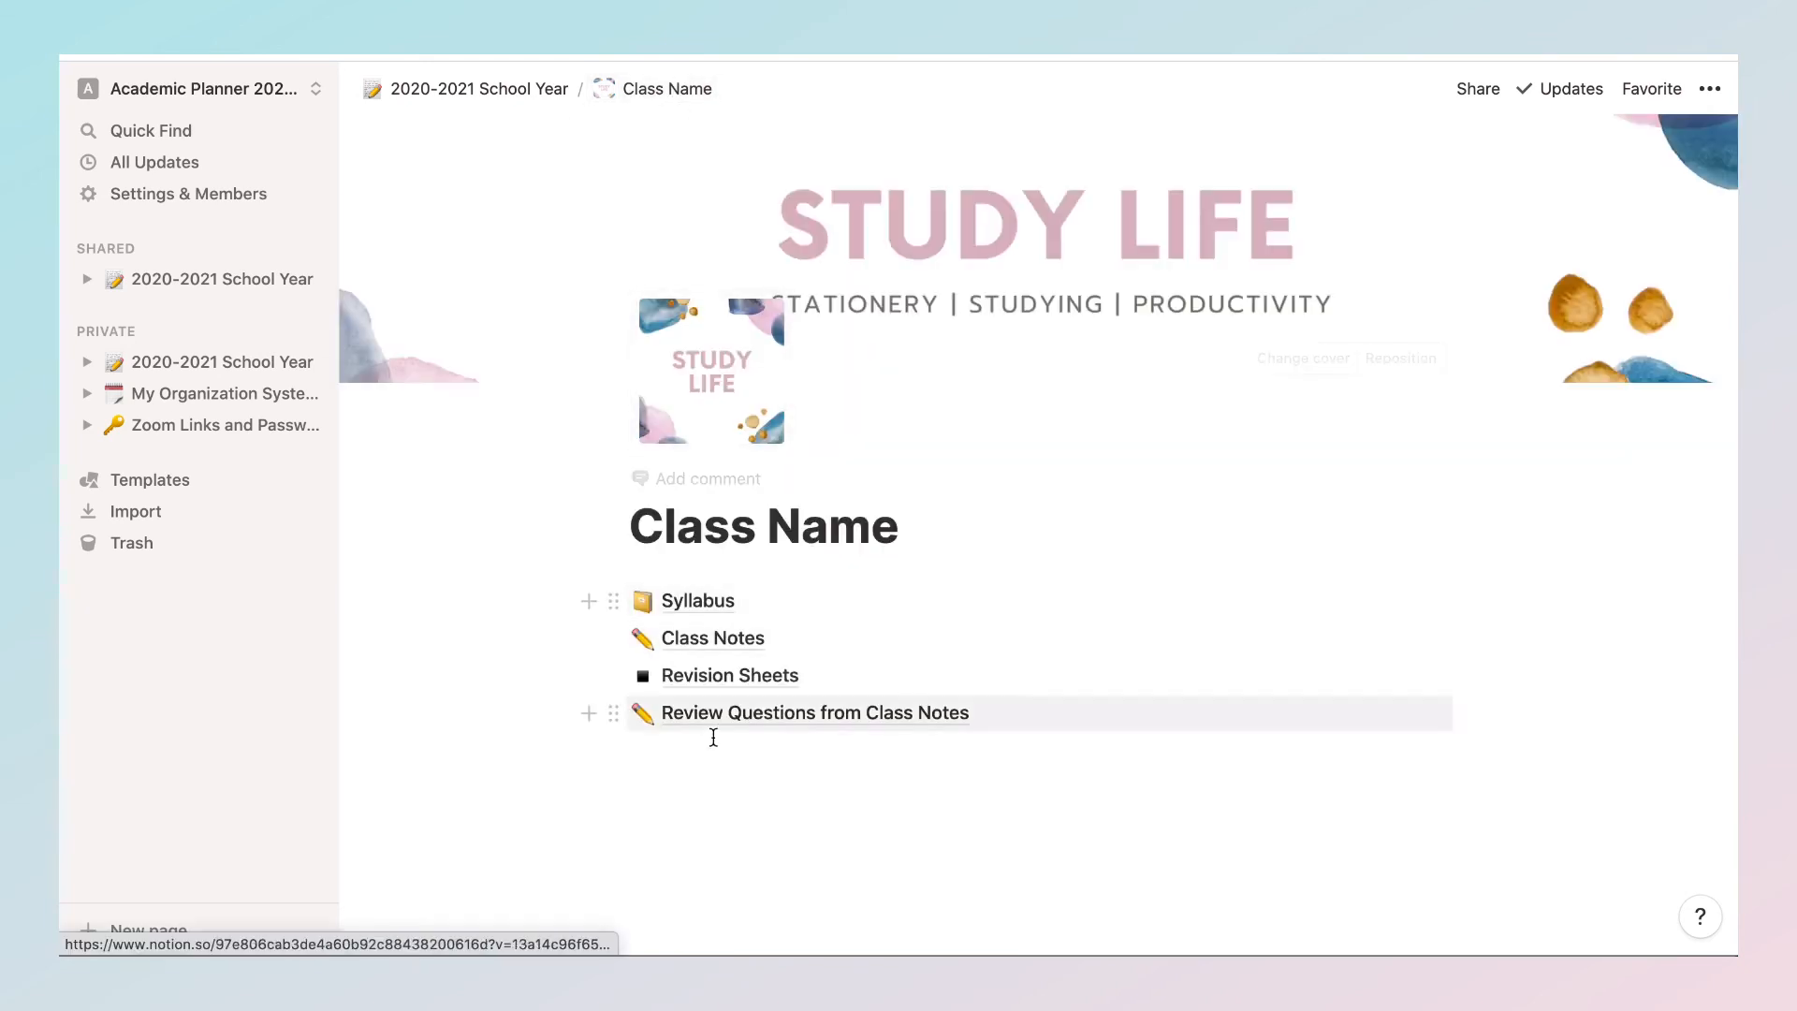
pyautogui.click(714, 674)
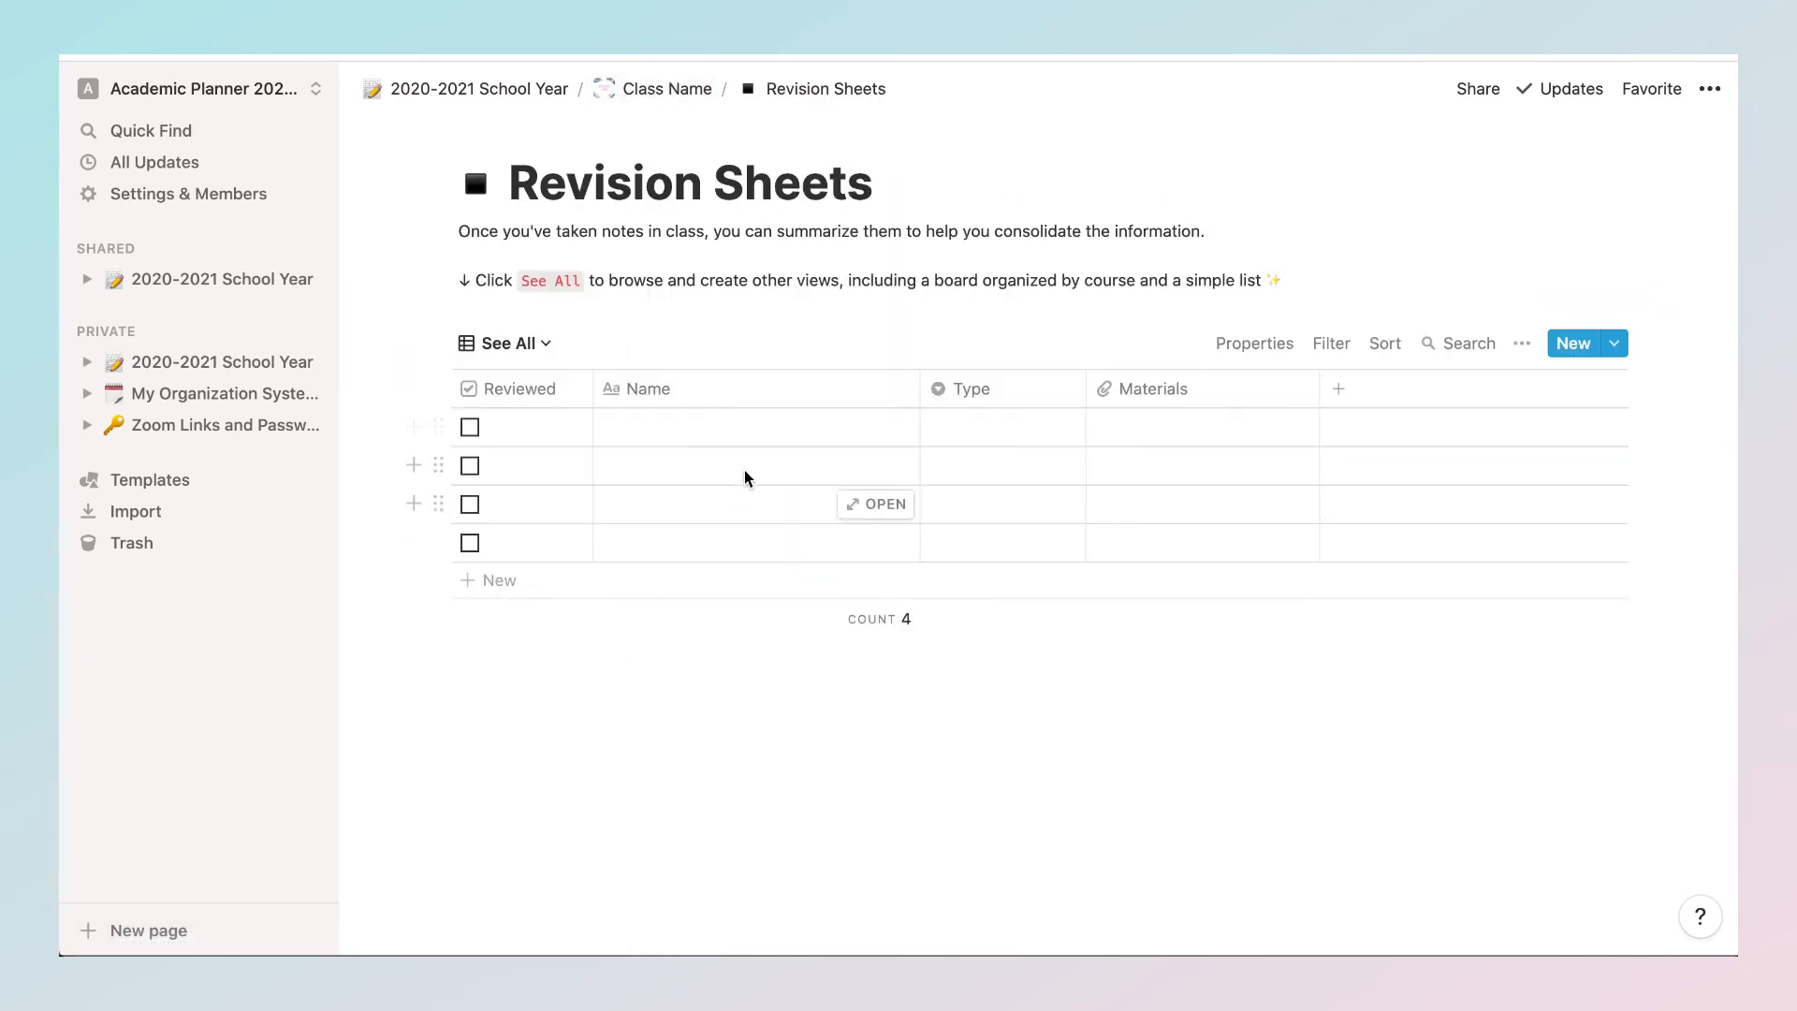
pyautogui.click(688, 89)
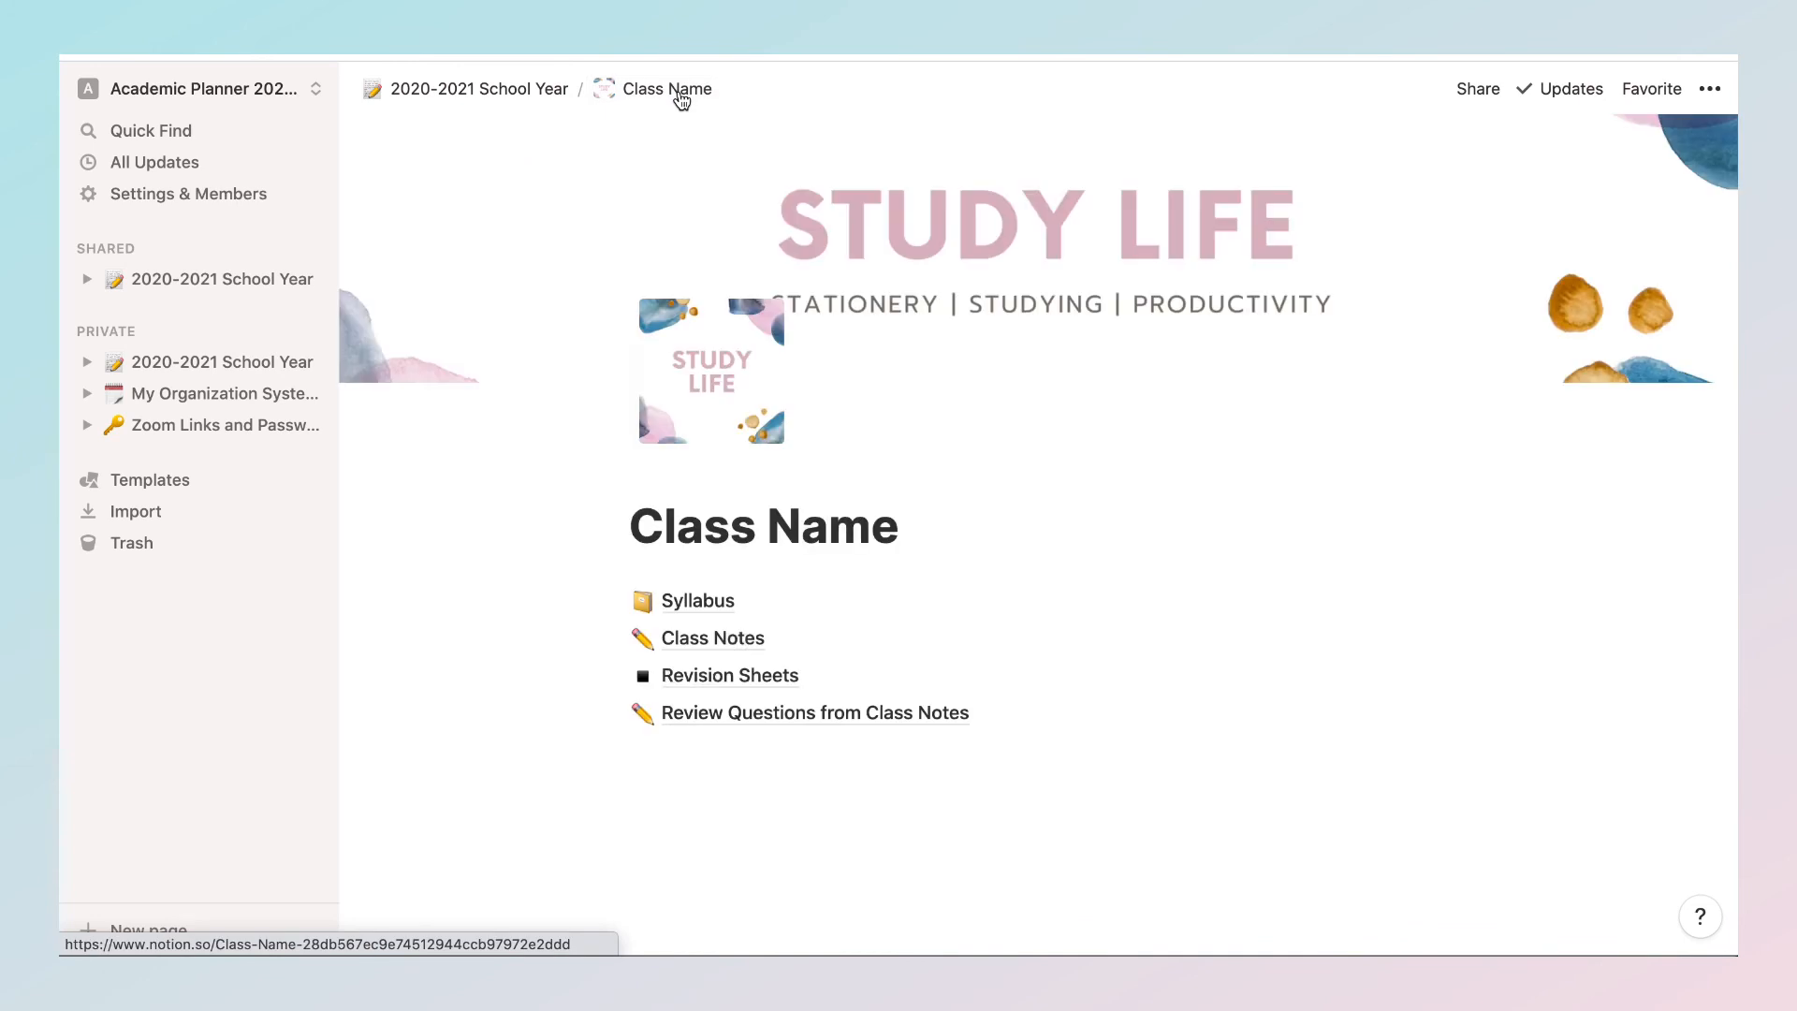
pyautogui.click(744, 715)
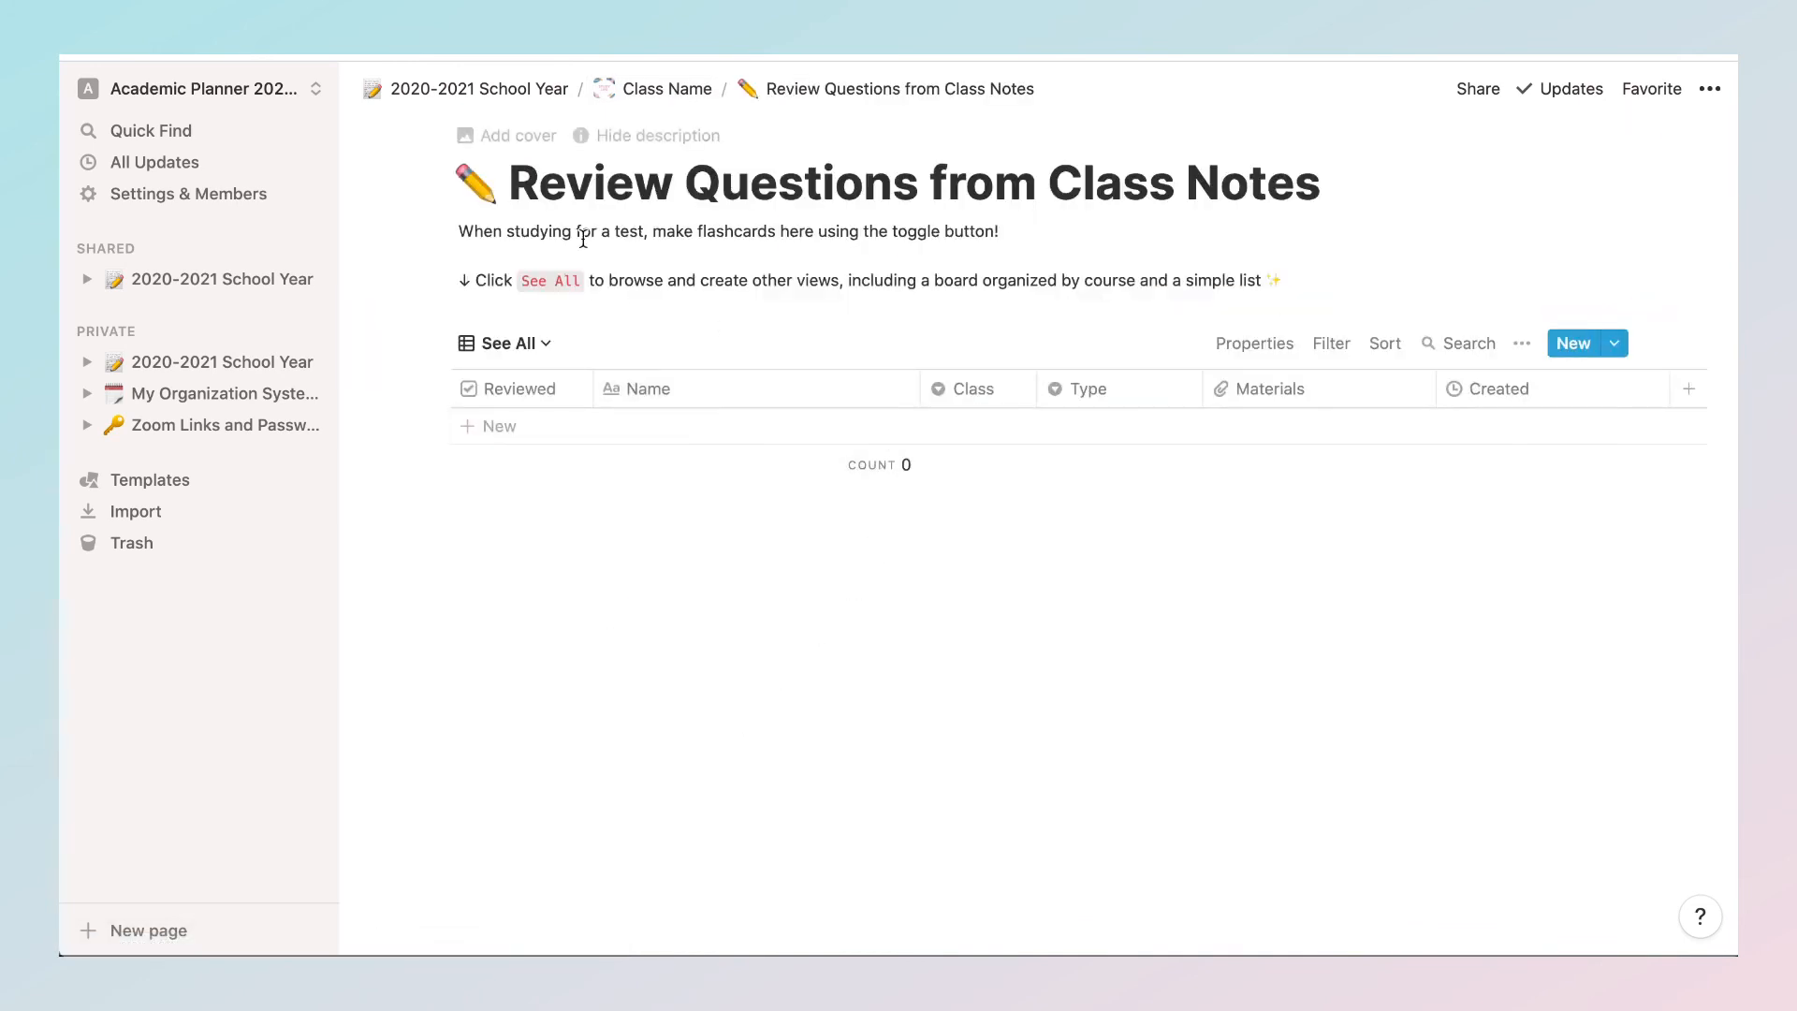
pyautogui.click(681, 89)
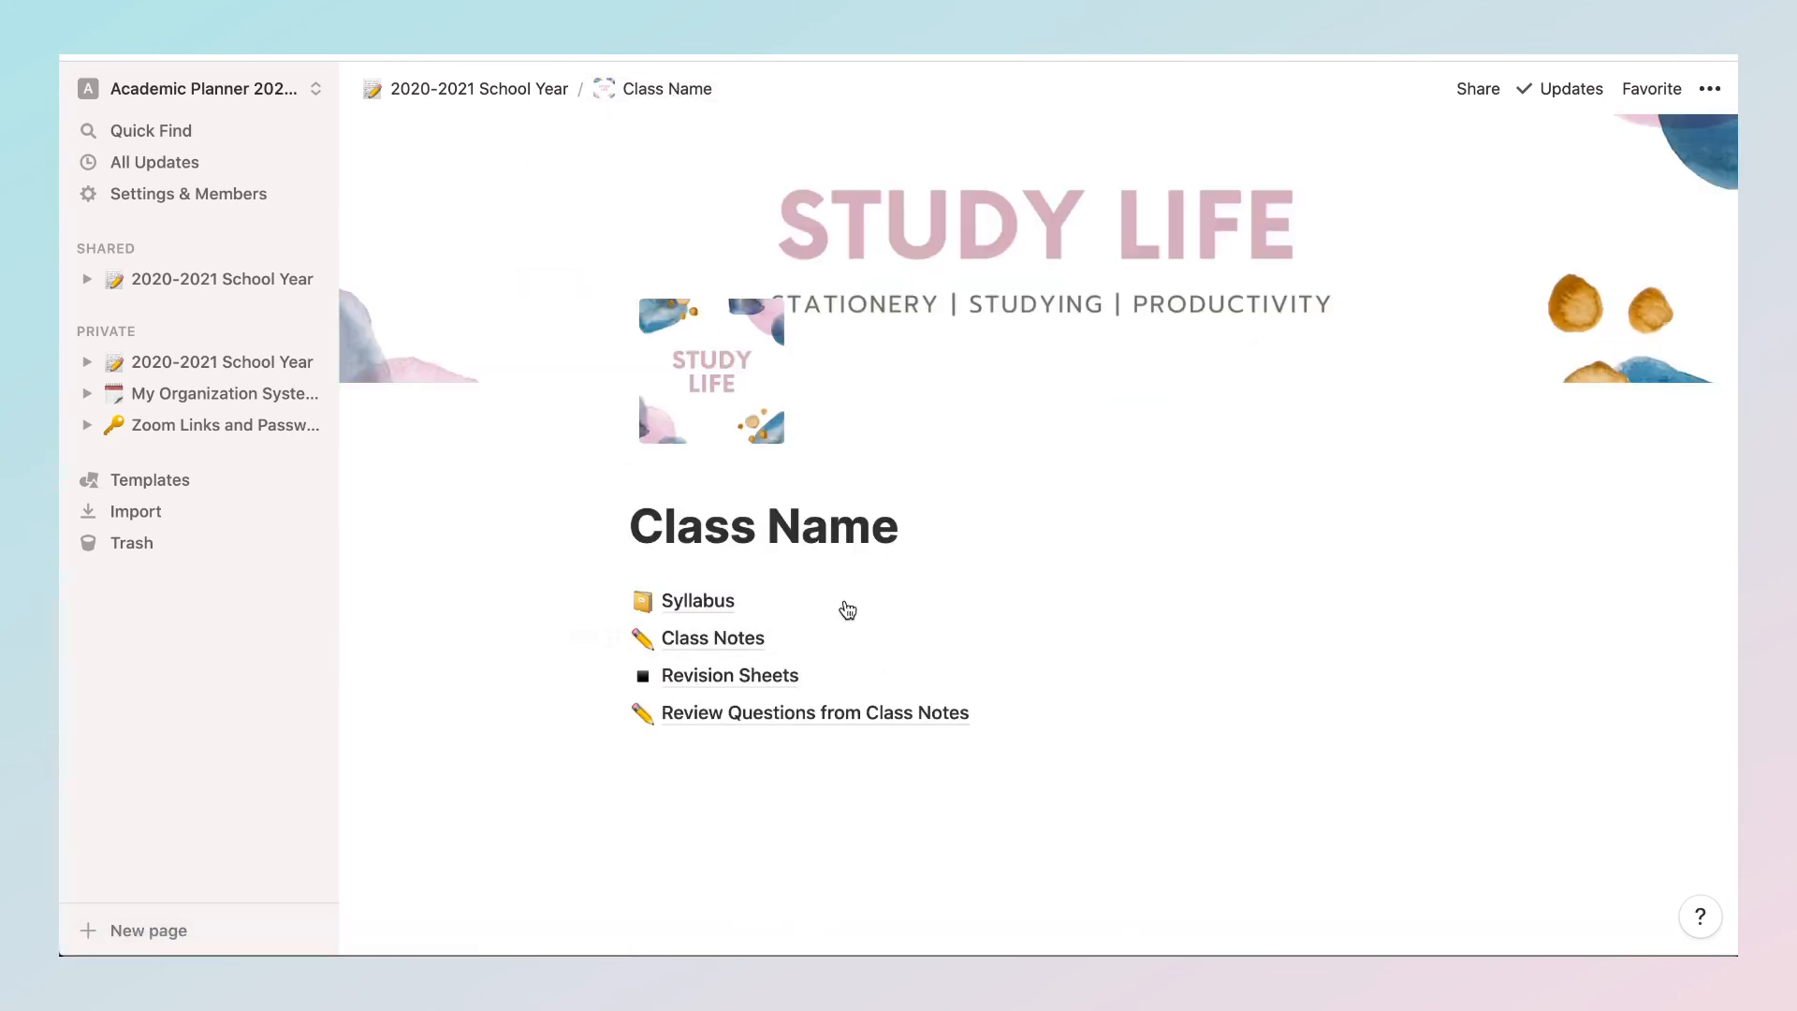
# Step: Duplicate the Class Name page within the private 2020-2021 School Year page and view the copy before going back
pyautogui.click(501, 88)
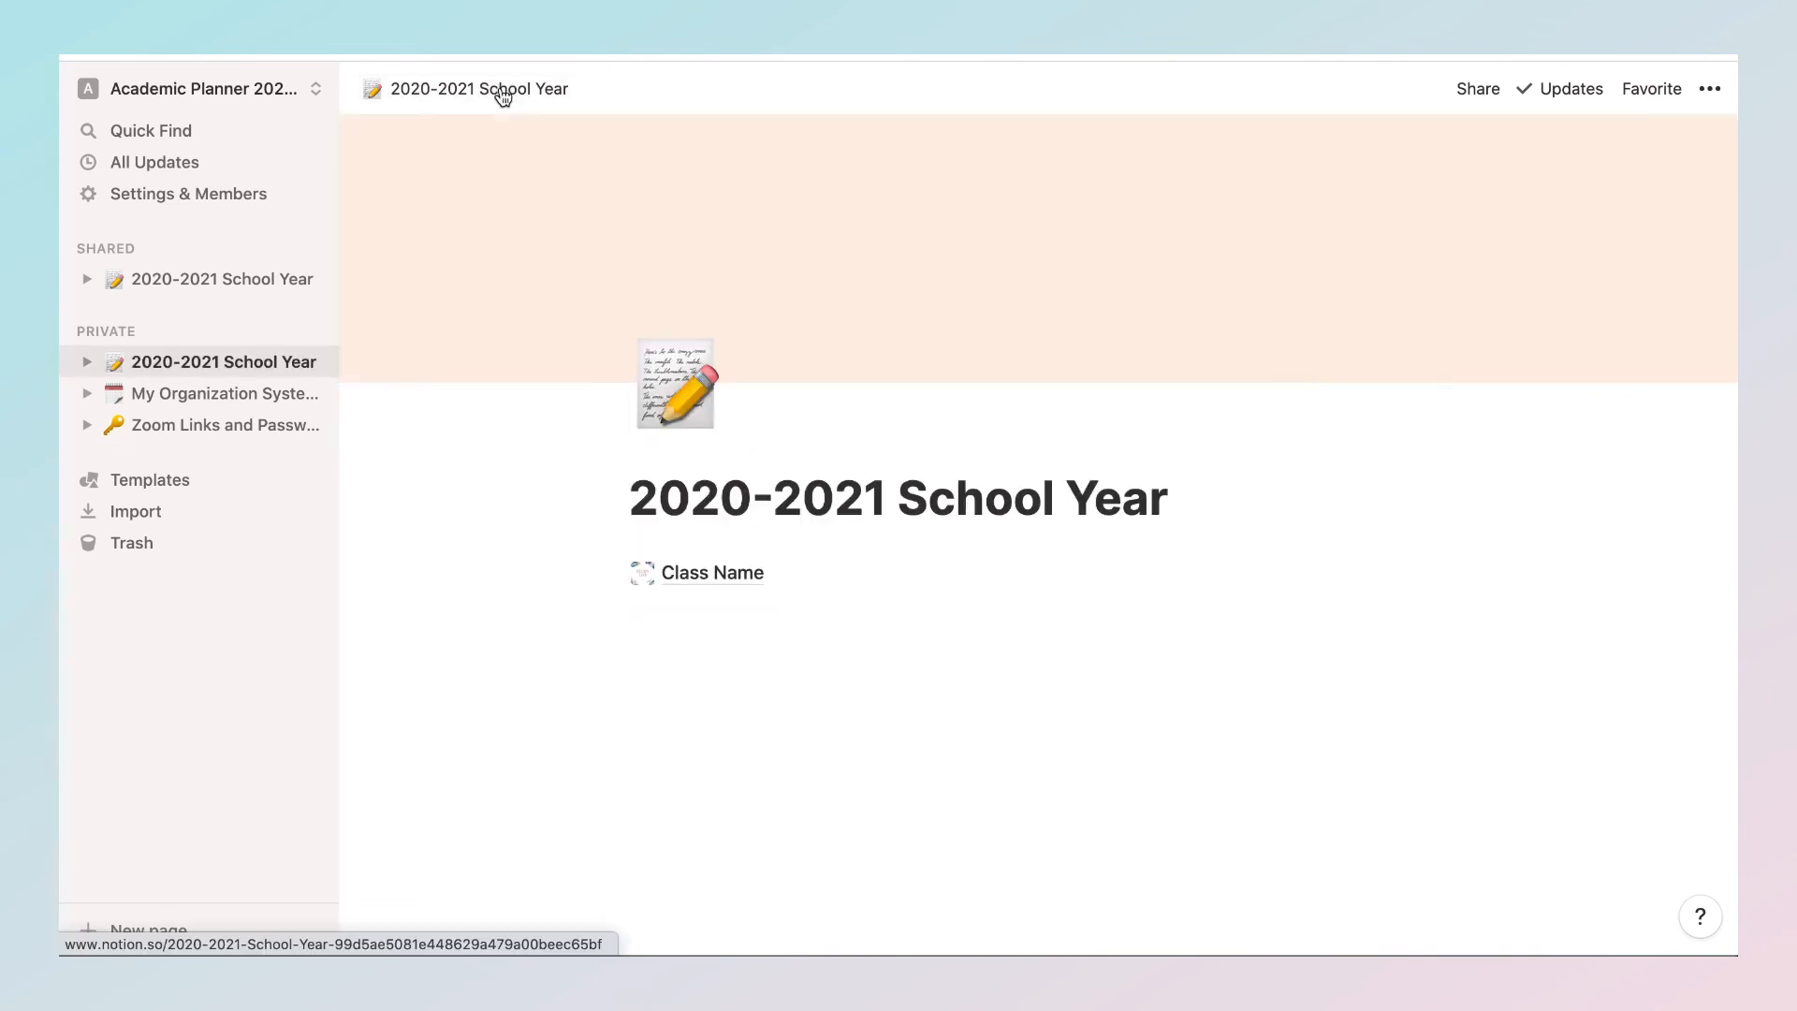
pyautogui.click(615, 573)
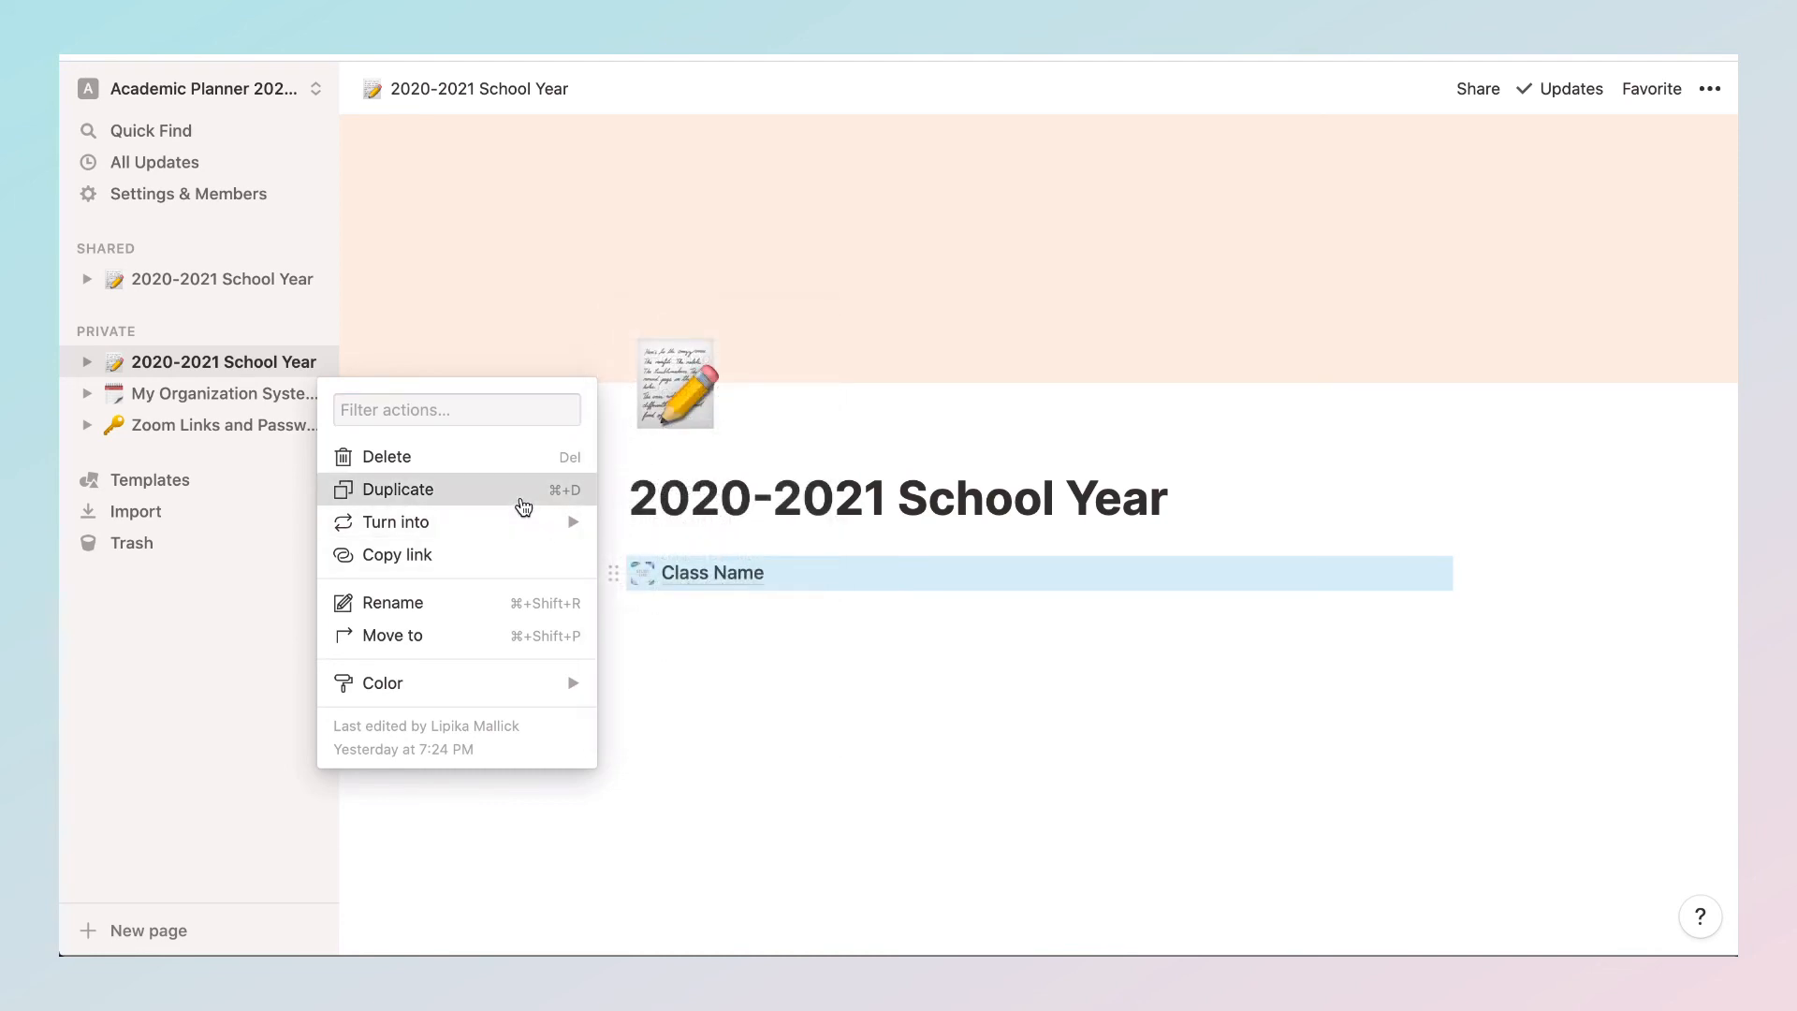
pyautogui.click(521, 491)
pyautogui.click(866, 608)
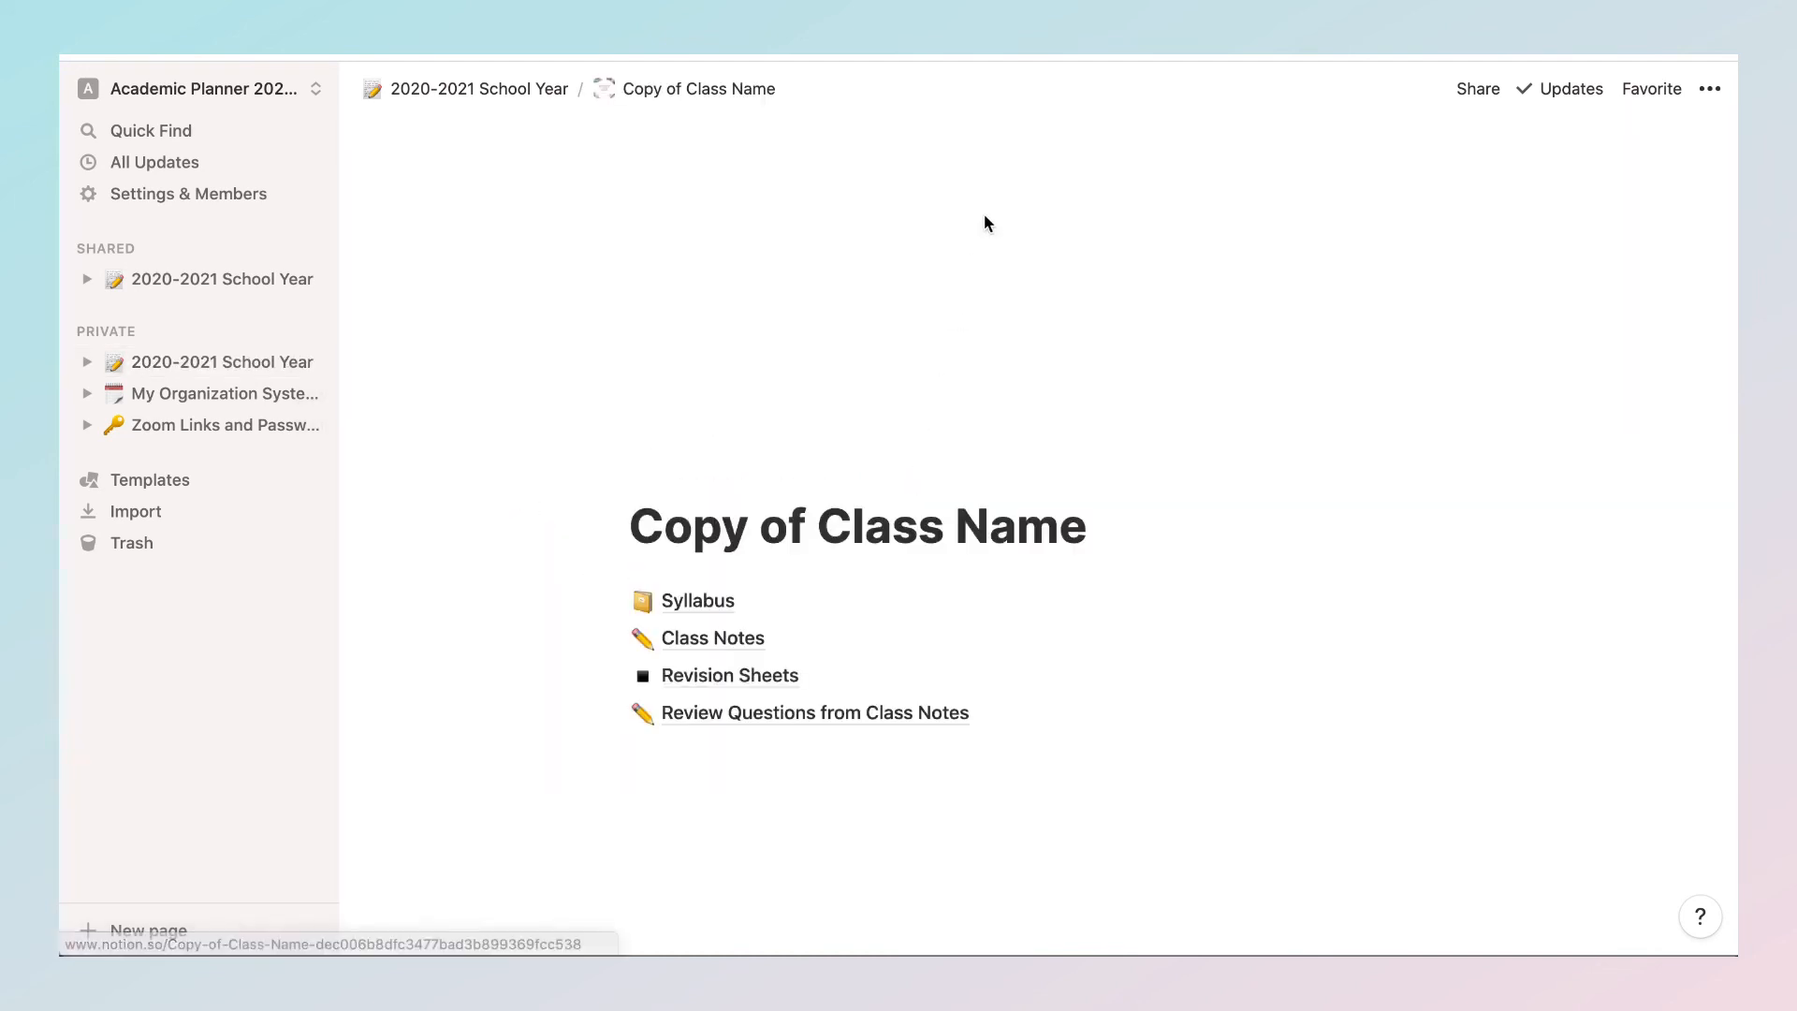
pyautogui.click(496, 88)
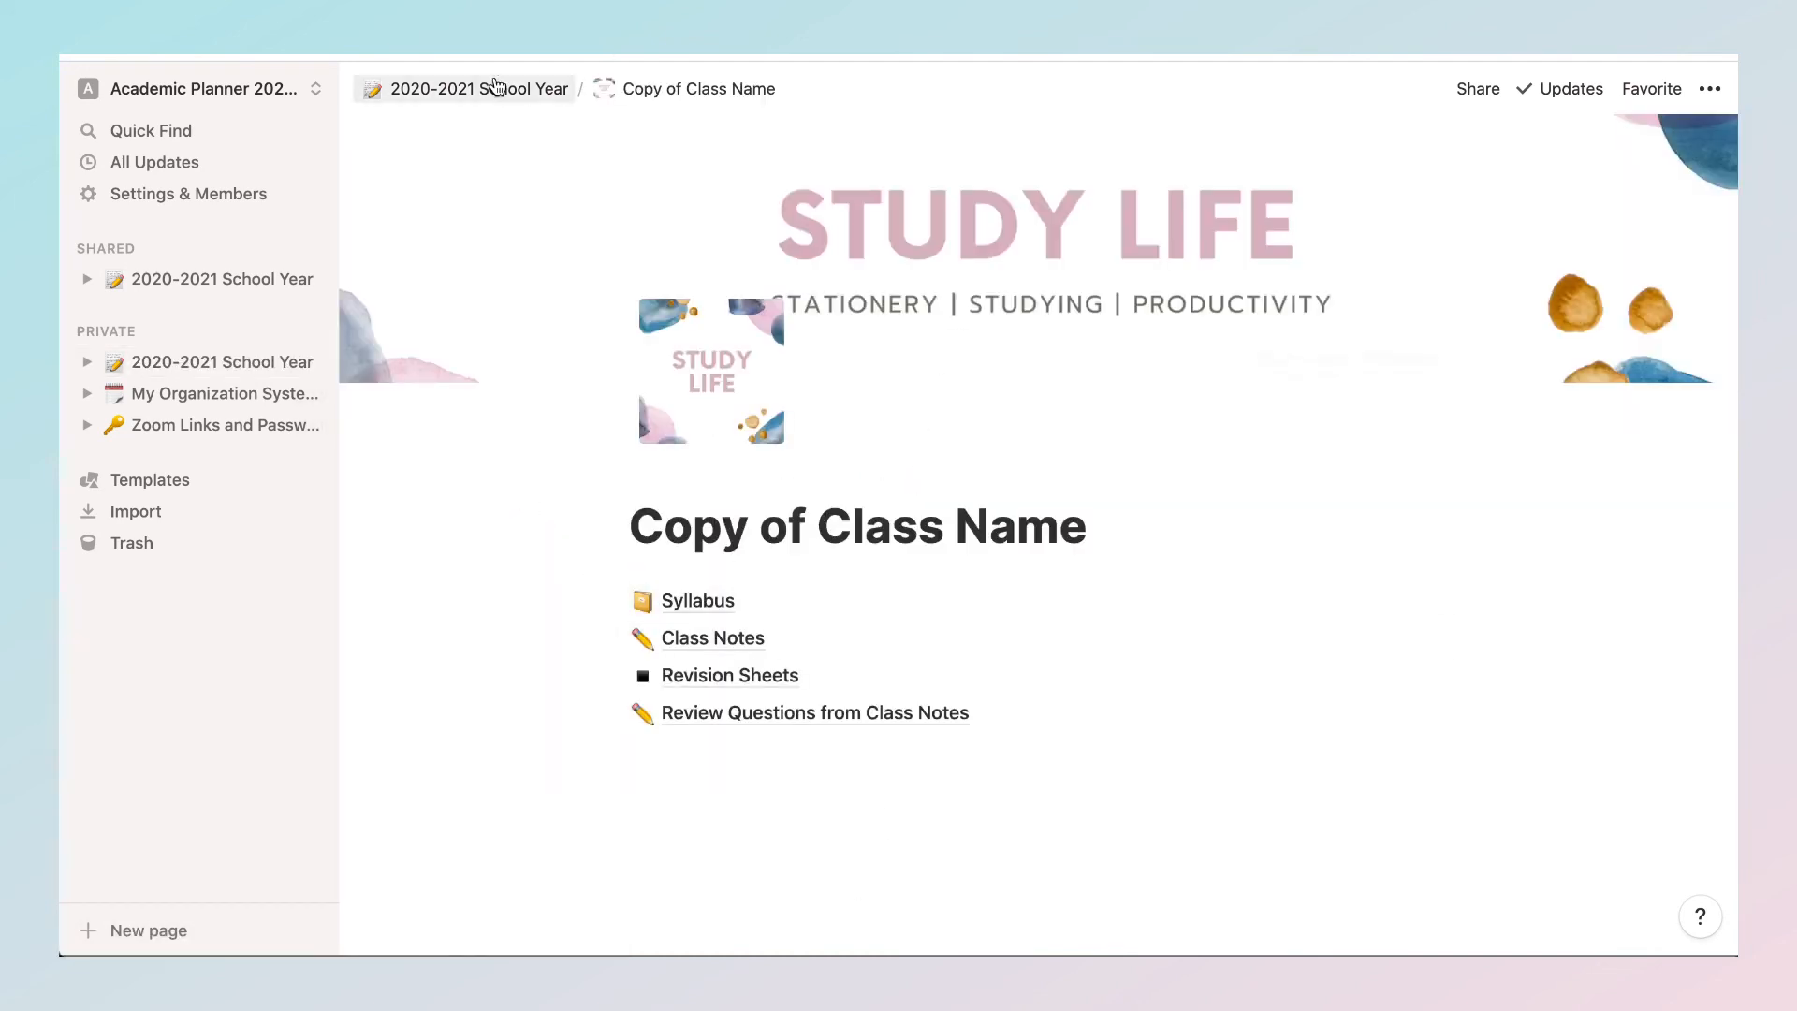